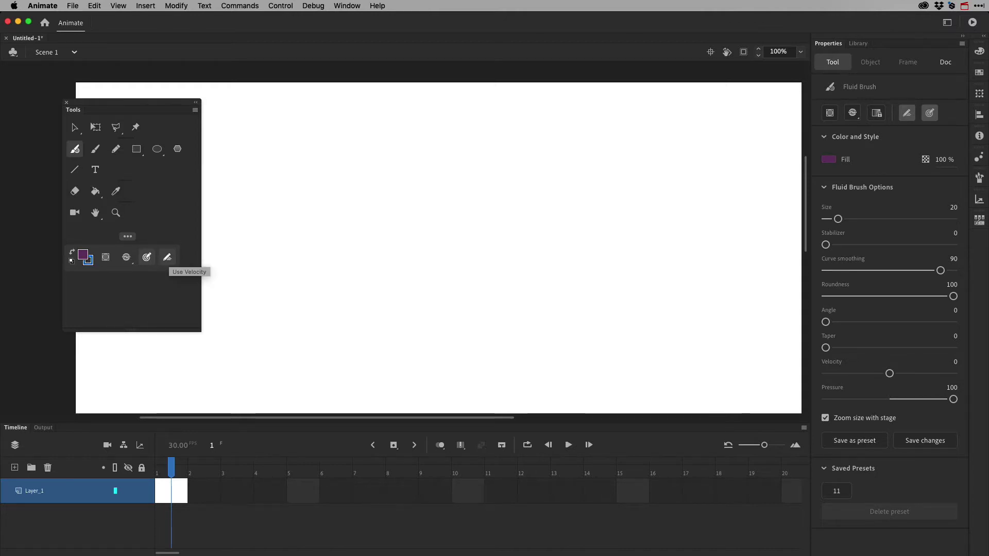
{"action": "left_click", "coordinate": [168, 258]}
{"action": "left_click", "coordinate": [169, 257]}
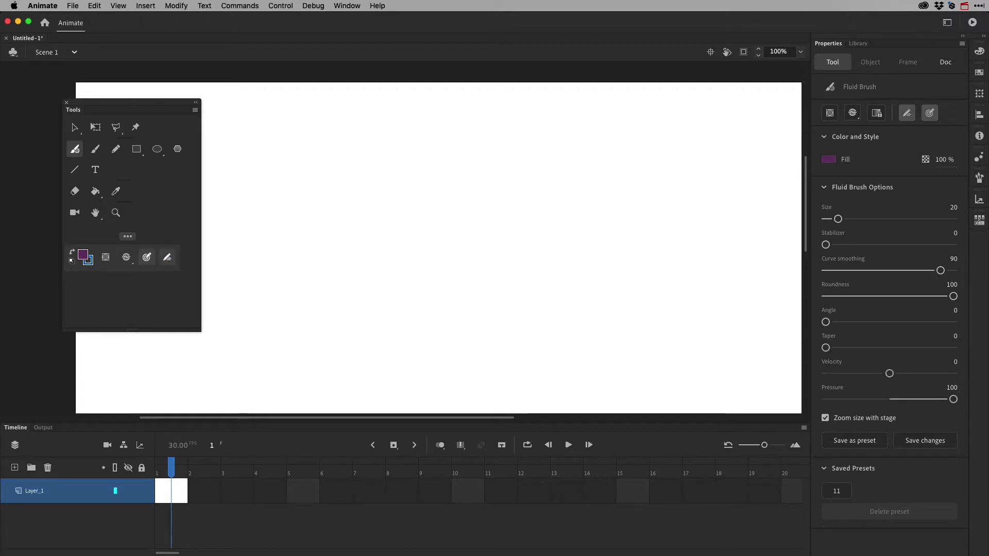
{"action": "left_click", "coordinate": [168, 258]}
{"action": "left_click", "coordinate": [168, 258]}
{"action": "left_click", "coordinate": [167, 258]}
{"action": "left_click", "coordinate": [168, 257]}
Step: Set the Fluid Brush velocity to 77 and paint five separate vertical strokes across the upper part of the stage
{"action": "mouse_move", "coordinate": [890, 373]}
{"action": "left_mouse_down"}
{"action": "mouse_move", "coordinate": [951, 373]}
{"action": "mouse_move", "coordinate": [939, 373]}
{"action": "left_mouse_up"}
{"action": "left_click_drag", "start_coordinate": [286, 120], "coordinate": [278, 226]}
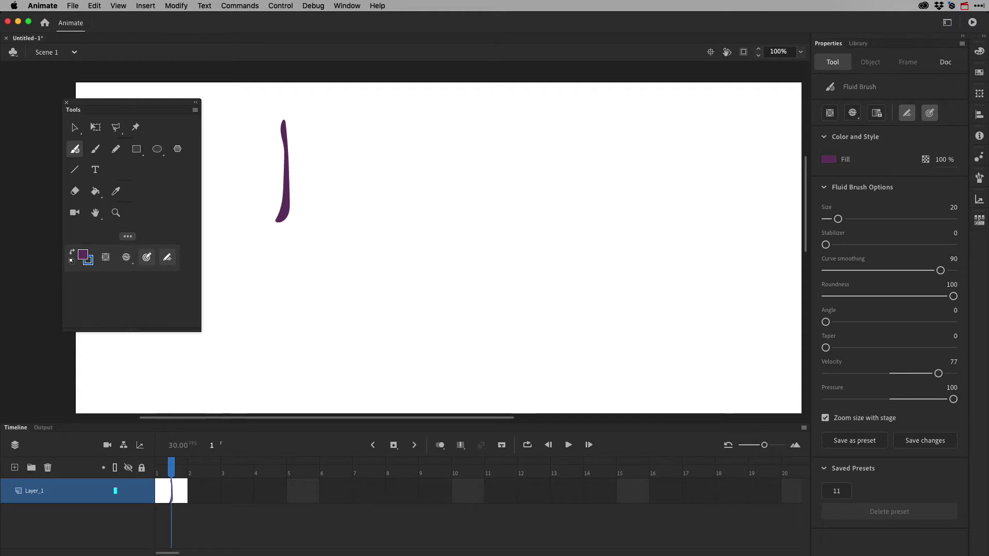
{"action": "left_click_drag", "start_coordinate": [319, 114], "coordinate": [320, 232]}
{"action": "left_click_drag", "start_coordinate": [377, 123], "coordinate": [380, 208]}
{"action": "left_click_drag", "start_coordinate": [417, 120], "coordinate": [415, 219]}
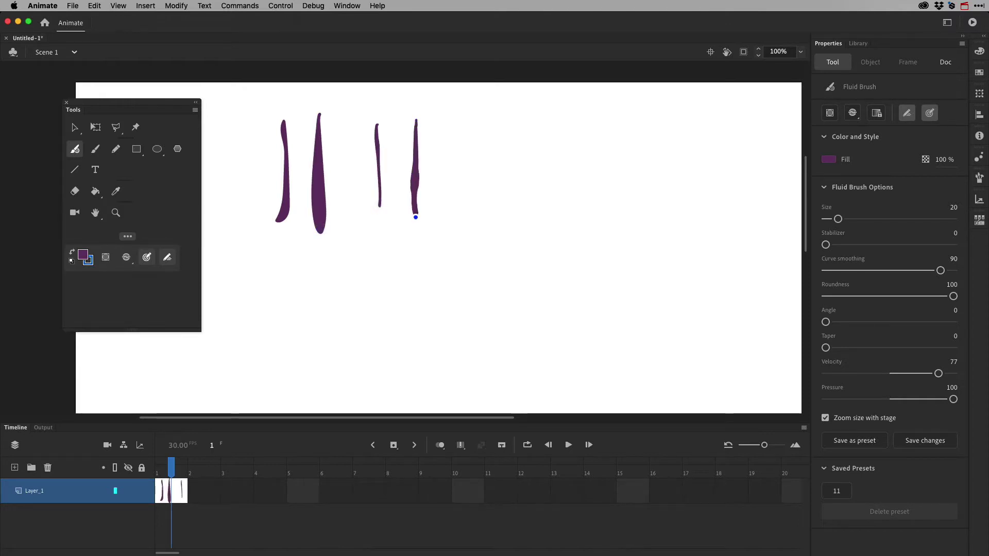
{"action": "left_click_drag", "start_coordinate": [462, 116], "coordinate": [463, 217]}
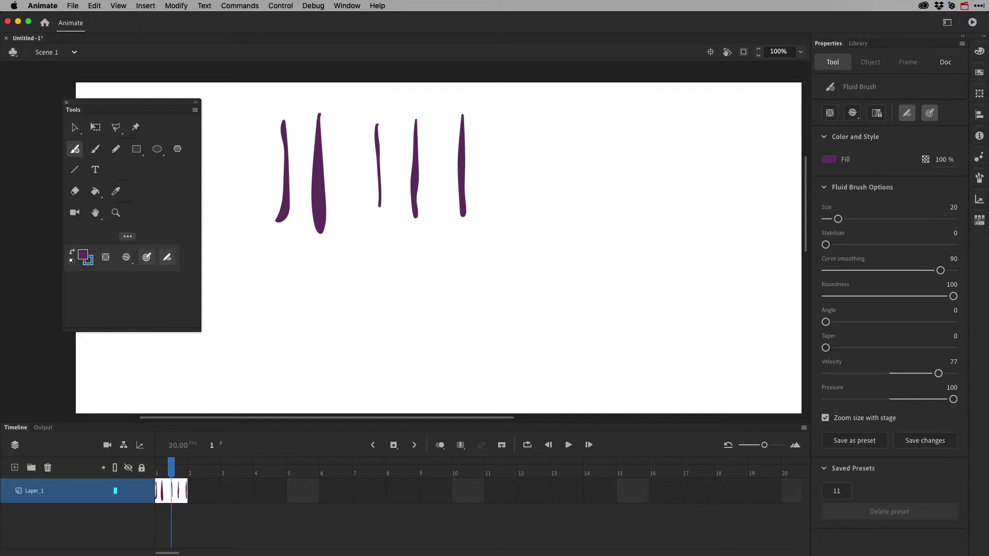
Step: Paint a fan of five strokes radiating upward and sideways from the base of the last vertical stroke
{"action": "left_click_drag", "start_coordinate": [463, 214], "coordinate": [510, 112]}
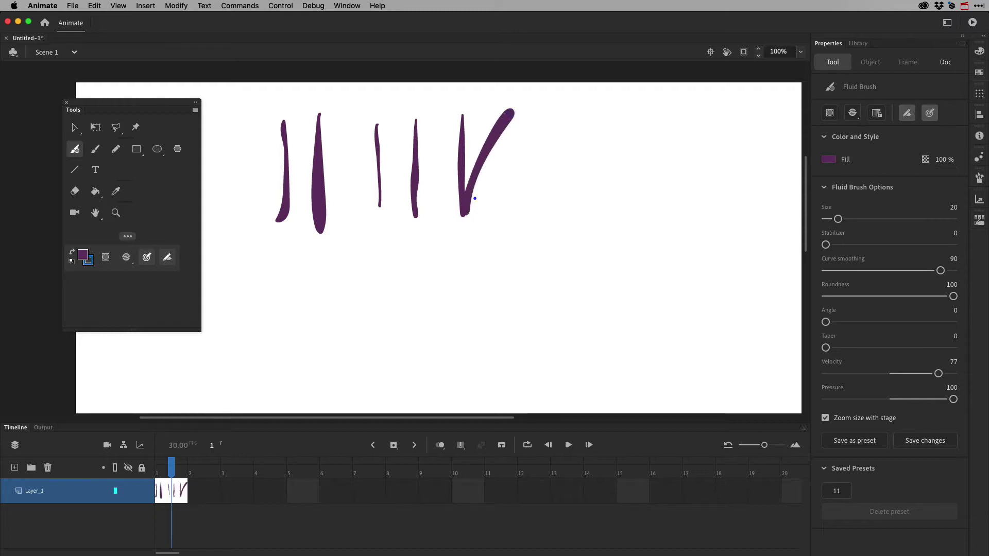
{"action": "mouse_move", "coordinate": [468, 214]}
{"action": "left_mouse_down"}
{"action": "mouse_move", "coordinate": [535, 130]}
{"action": "mouse_move", "coordinate": [514, 176]}
{"action": "mouse_move", "coordinate": [535, 164]}
{"action": "mouse_move", "coordinate": [476, 217]}
{"action": "mouse_move", "coordinate": [551, 194]}
{"action": "left_mouse_up"}
{"action": "left_click_drag", "start_coordinate": [469, 222], "coordinate": [532, 224]}
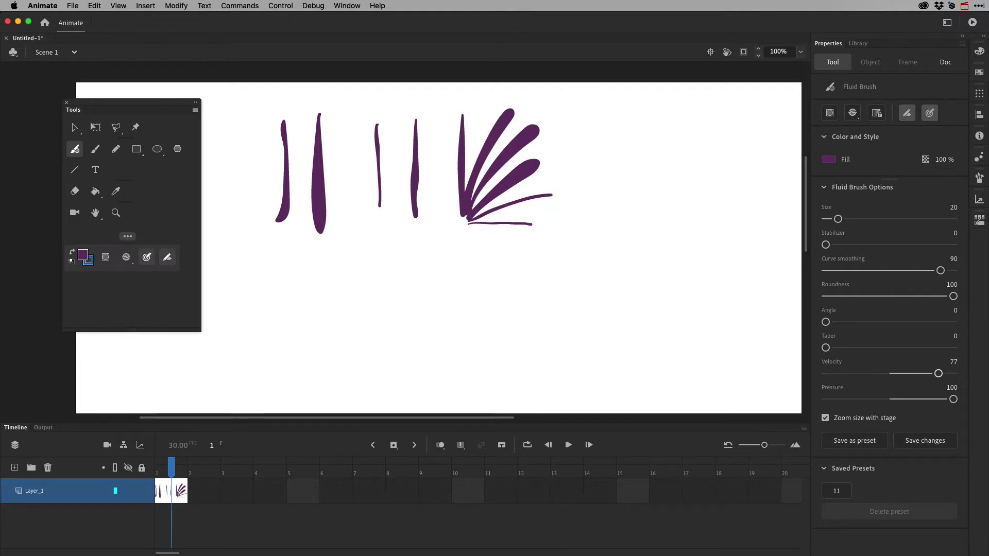
Step: Reduce the brush velocity to 18 and paint two slanted strokes beside the fan, one long and one short
{"action": "left_click_drag", "start_coordinate": [937, 374], "coordinate": [901, 375]}
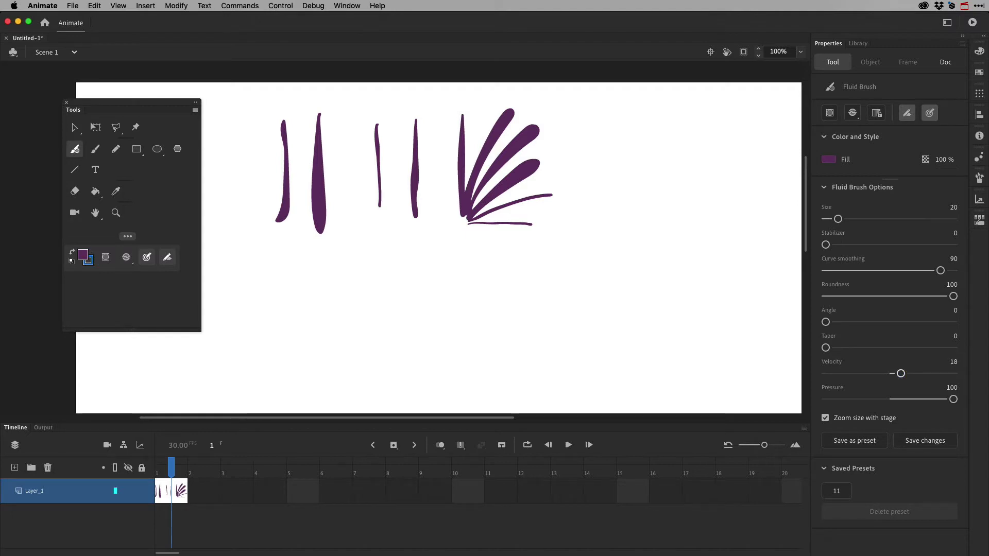
{"action": "left_click_drag", "start_coordinate": [573, 295], "coordinate": [614, 165]}
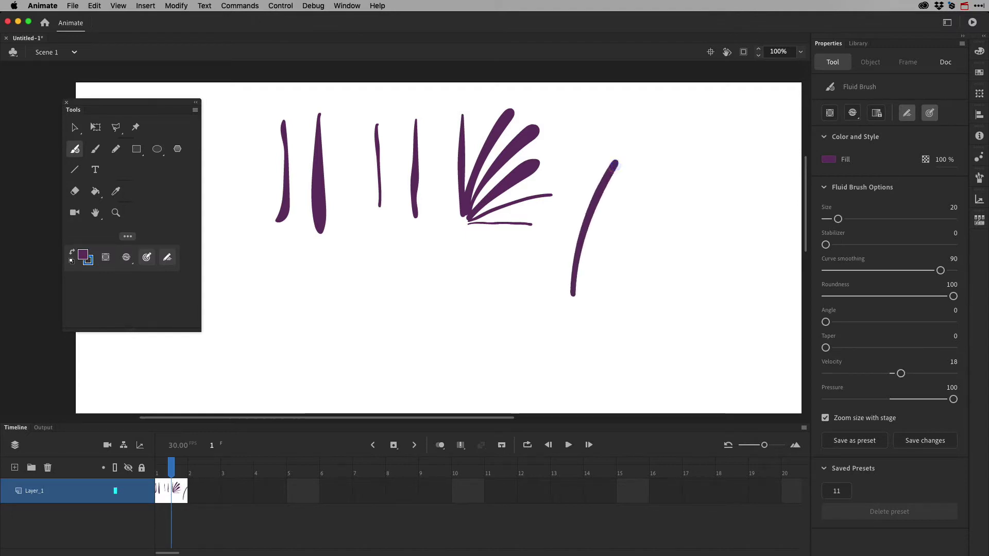
{"action": "left_click_drag", "start_coordinate": [633, 295], "coordinate": [656, 220]}
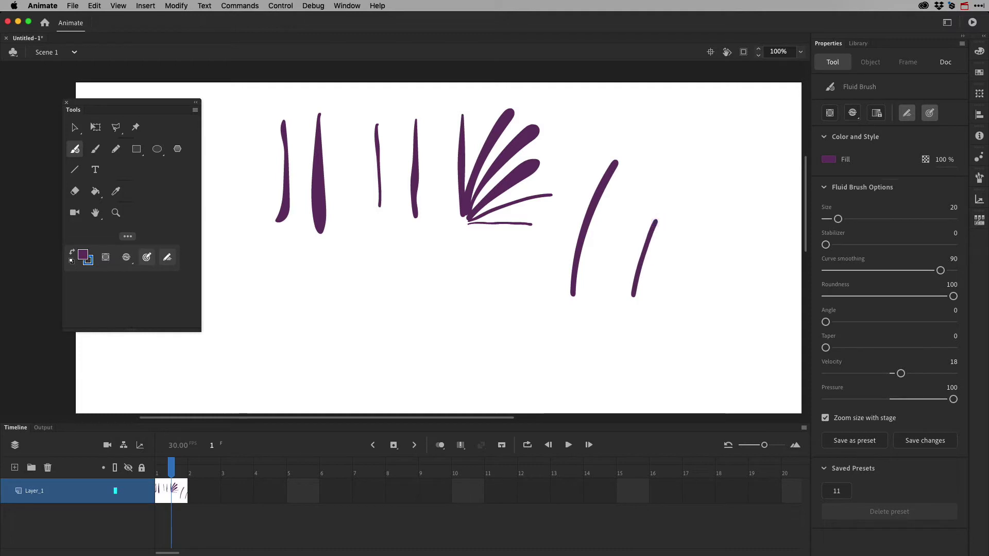
Step: Raise the brush velocity to 100 and paint three slanted strokes of varied thickness beside the previous two
{"action": "left_click_drag", "start_coordinate": [900, 373], "coordinate": [953, 373]}
{"action": "left_click_drag", "start_coordinate": [670, 297], "coordinate": [713, 184]}
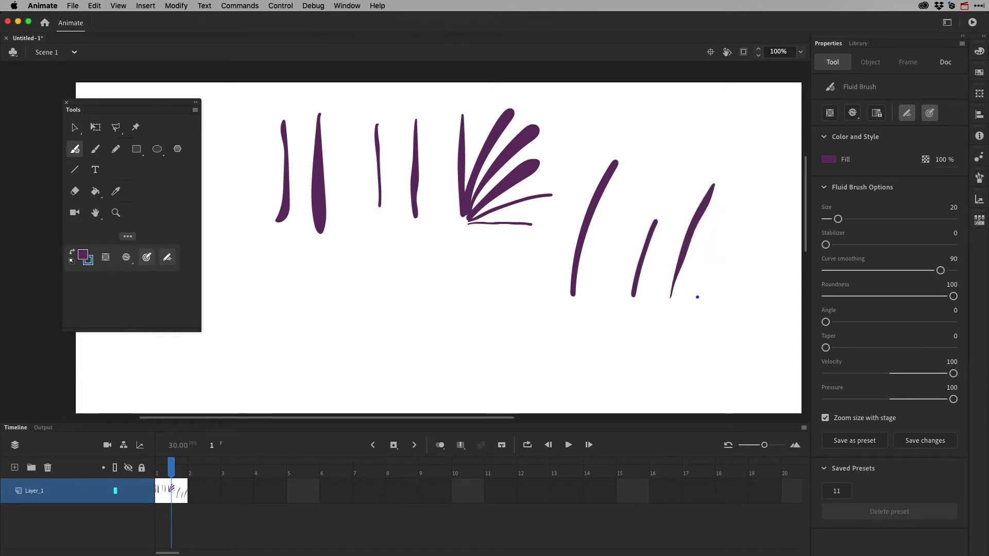
{"action": "mouse_move", "coordinate": [702, 280]}
{"action": "left_mouse_down"}
{"action": "mouse_move", "coordinate": [712, 249]}
{"action": "mouse_move", "coordinate": [731, 268]}
{"action": "mouse_move", "coordinate": [765, 205]}
{"action": "left_mouse_up"}
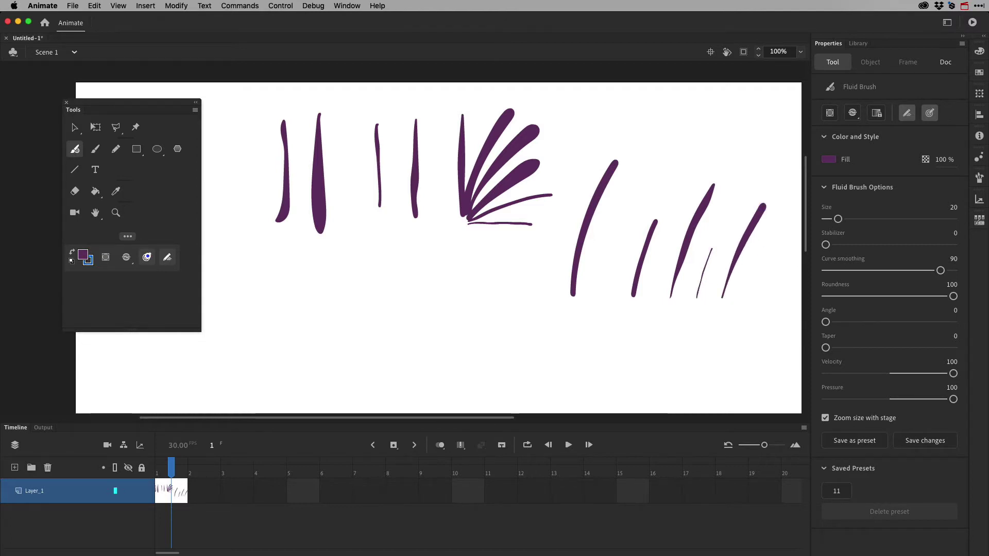
Step: Turn off pressure for the brush and paint a group of short slanted strokes near the stage's far edge using velocity only
{"action": "left_click", "coordinate": [146, 257]}
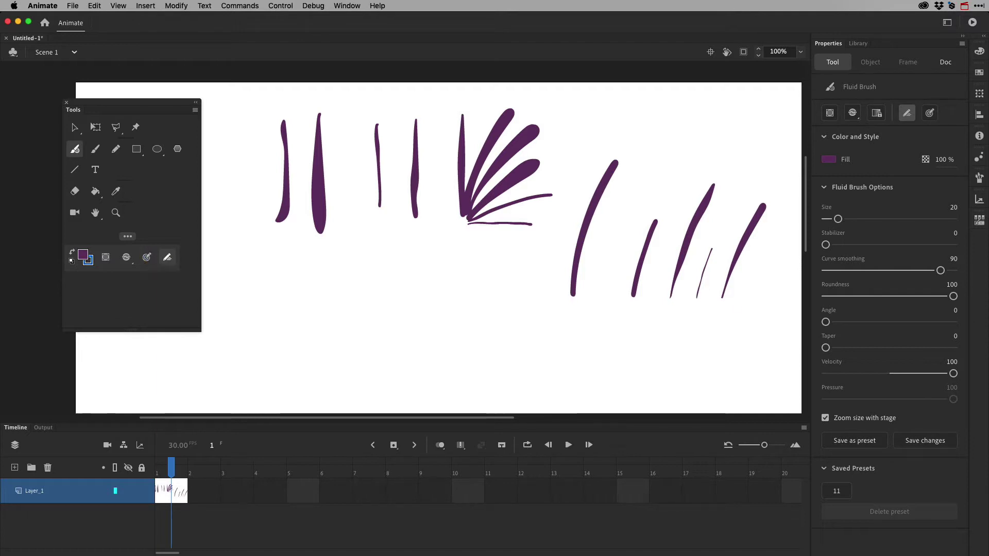
{"action": "left_click_drag", "start_coordinate": [739, 304], "coordinate": [763, 254]}
{"action": "left_click_drag", "start_coordinate": [757, 292], "coordinate": [773, 280]}
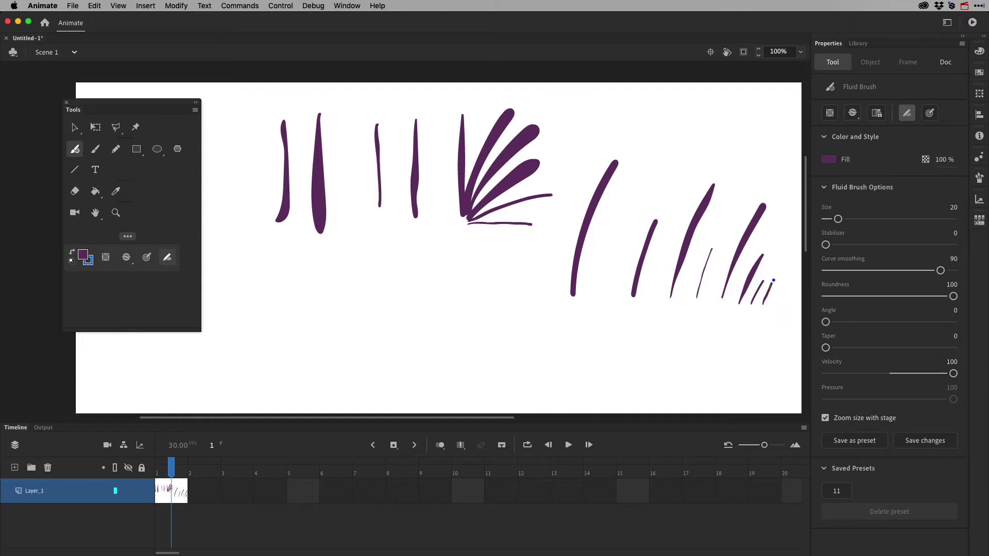
{"action": "left_click_drag", "start_coordinate": [767, 320], "coordinate": [797, 255]}
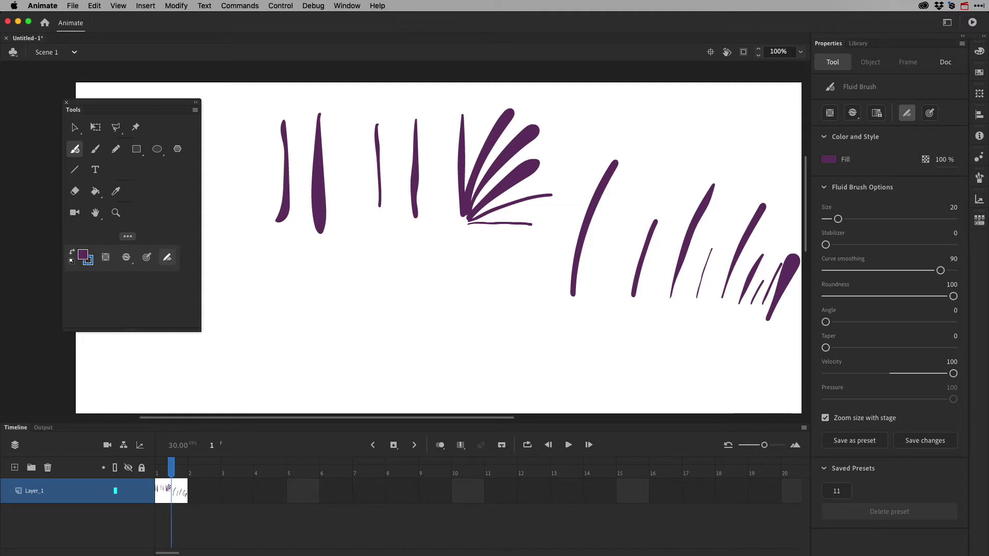
Step: Set the brush velocity to -100 and paint one upright stroke and three slanted strokes below the fan
{"action": "left_click_drag", "start_coordinate": [954, 374], "coordinate": [826, 374]}
{"action": "left_click_drag", "start_coordinate": [423, 351], "coordinate": [427, 275]}
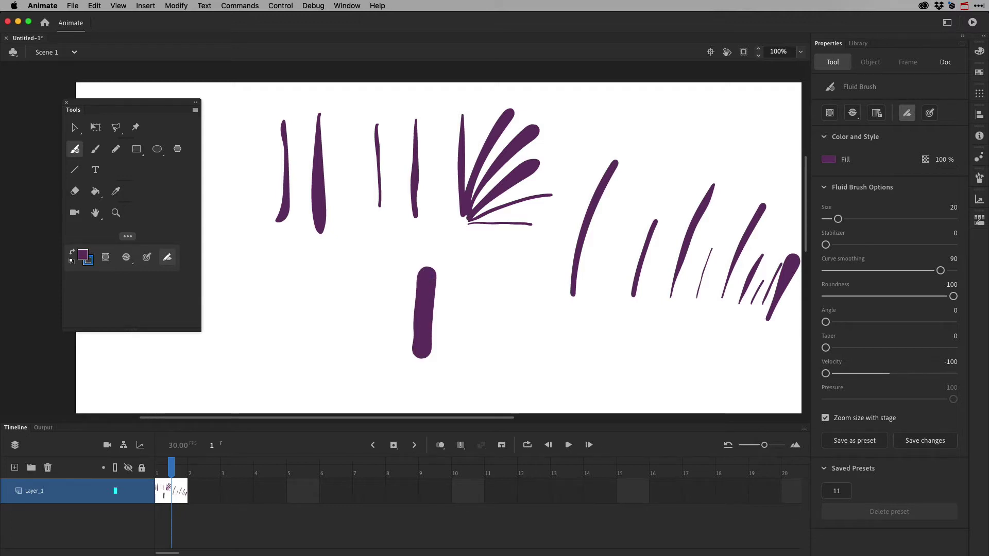
{"action": "left_click_drag", "start_coordinate": [460, 358], "coordinate": [489, 266]}
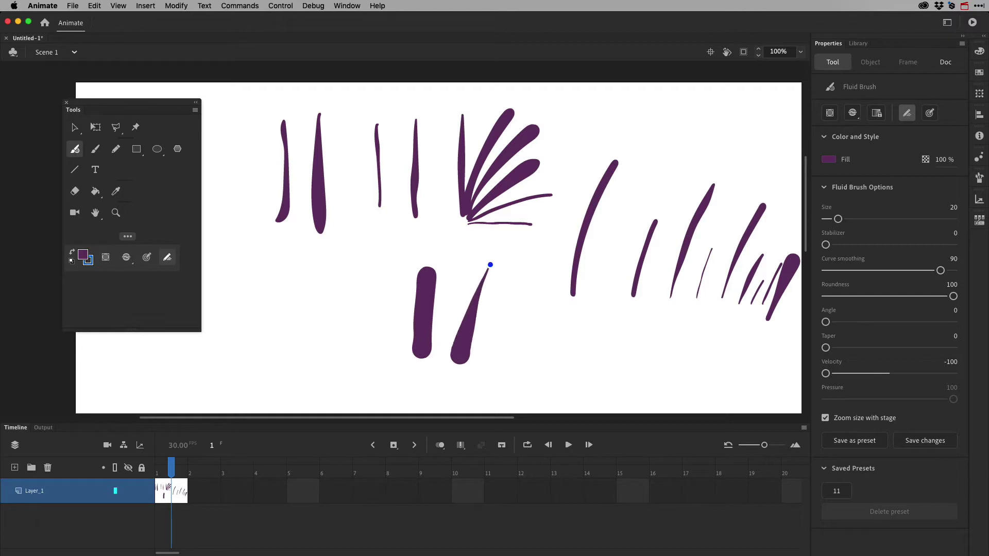
{"action": "left_click_drag", "start_coordinate": [503, 363], "coordinate": [526, 270]}
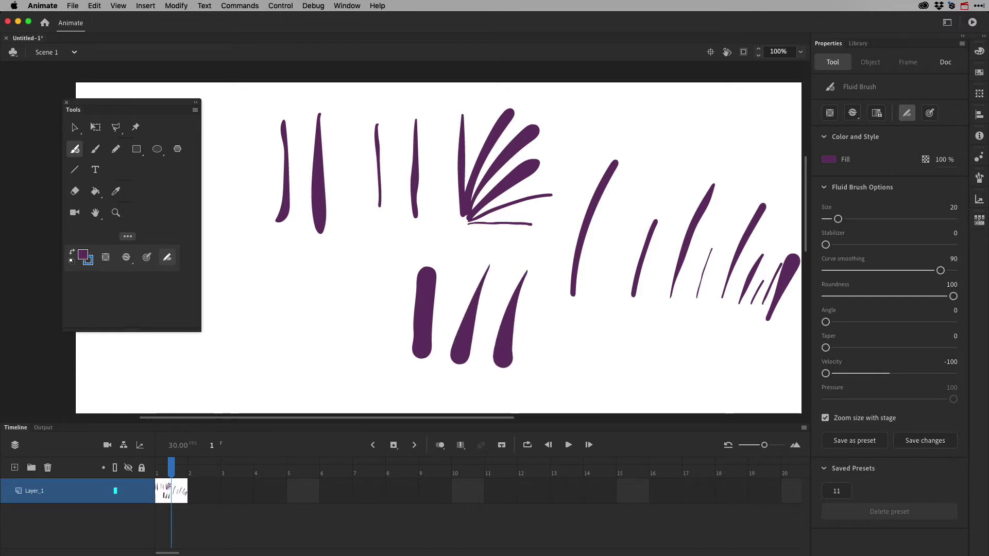
{"action": "left_click_drag", "start_coordinate": [525, 366], "coordinate": [572, 277]}
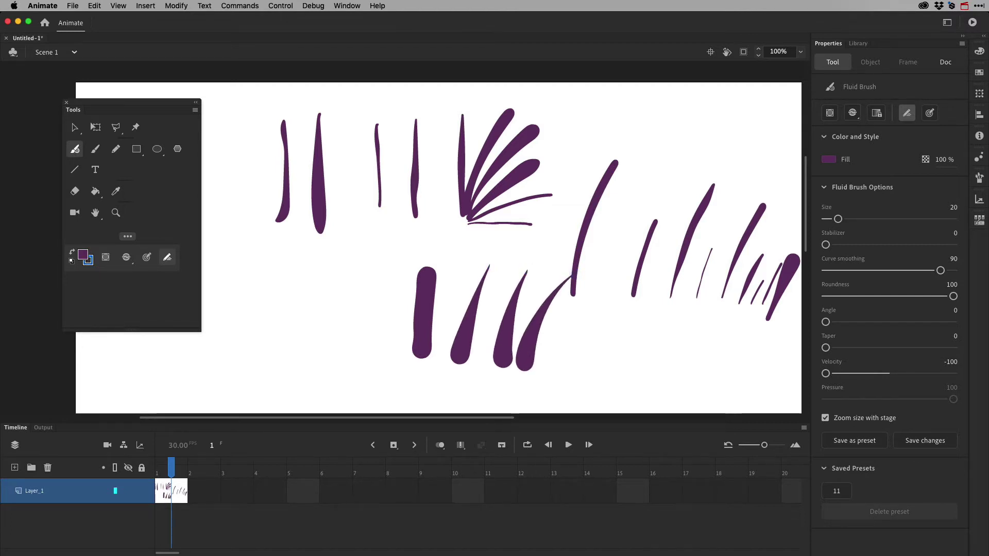
Step: Paint a dense clump of overlapping grass-like strokes over the slanted strokes below the fan
{"action": "left_click_drag", "start_coordinate": [455, 361], "coordinate": [451, 277]}
{"action": "mouse_move", "coordinate": [454, 348]}
{"action": "left_mouse_down"}
{"action": "mouse_move", "coordinate": [461, 285]}
{"action": "mouse_move", "coordinate": [492, 292]}
{"action": "mouse_move", "coordinate": [499, 277]}
{"action": "mouse_move", "coordinate": [525, 296]}
{"action": "left_mouse_up"}
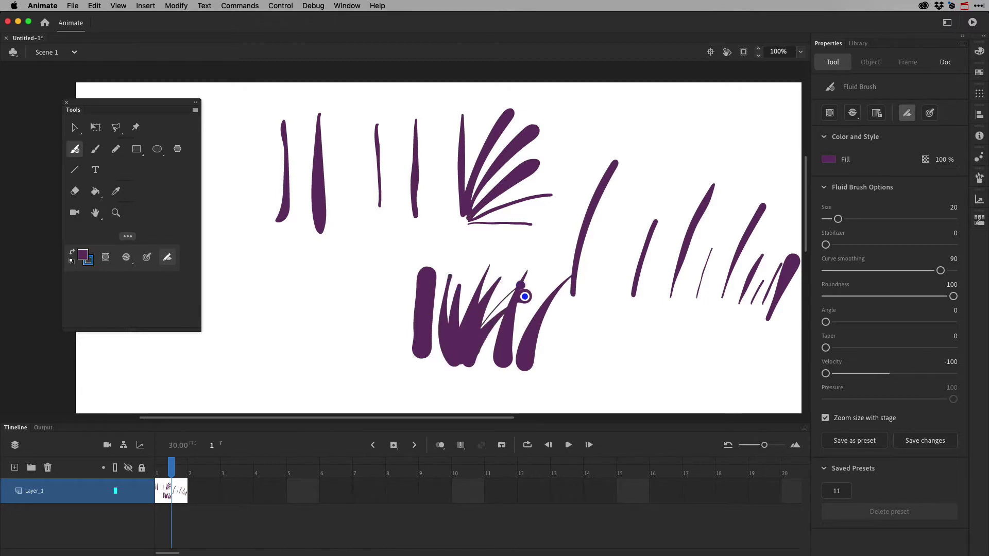
{"action": "mouse_move", "coordinate": [473, 354]}
{"action": "left_mouse_down"}
{"action": "mouse_move", "coordinate": [538, 304]}
{"action": "mouse_move", "coordinate": [502, 334]}
{"action": "mouse_move", "coordinate": [554, 313]}
{"action": "left_mouse_up"}
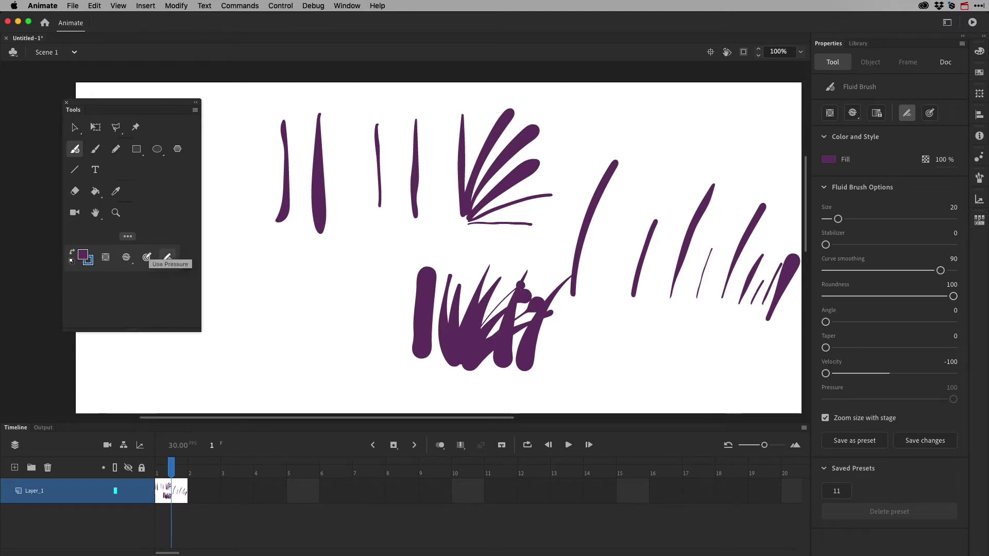
Step: Turn pressure back on and paint a thin slanted stroke, and with velocity turned off paint two thick slanted strokes beside it
{"action": "left_click", "coordinate": [147, 257]}
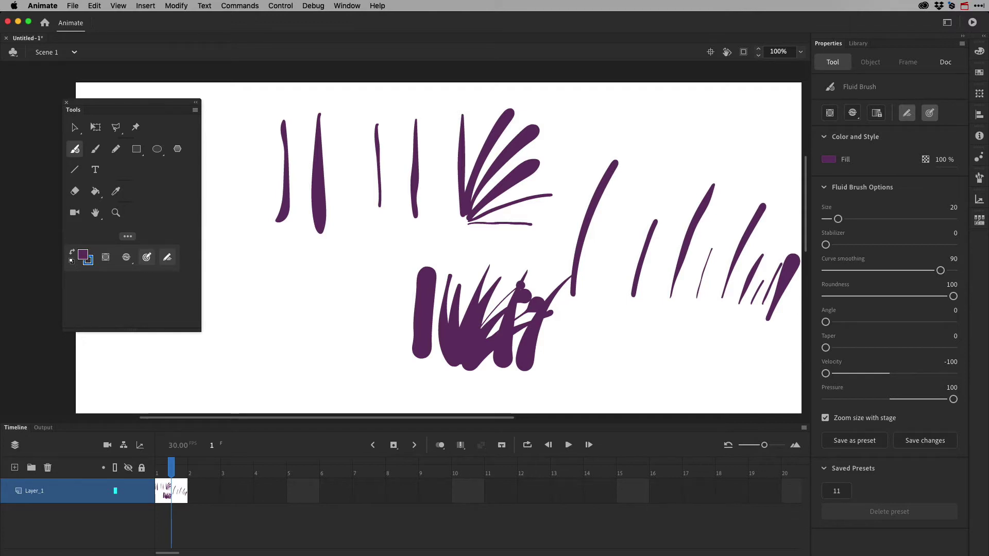
{"action": "left_click_drag", "start_coordinate": [309, 350], "coordinate": [320, 268]}
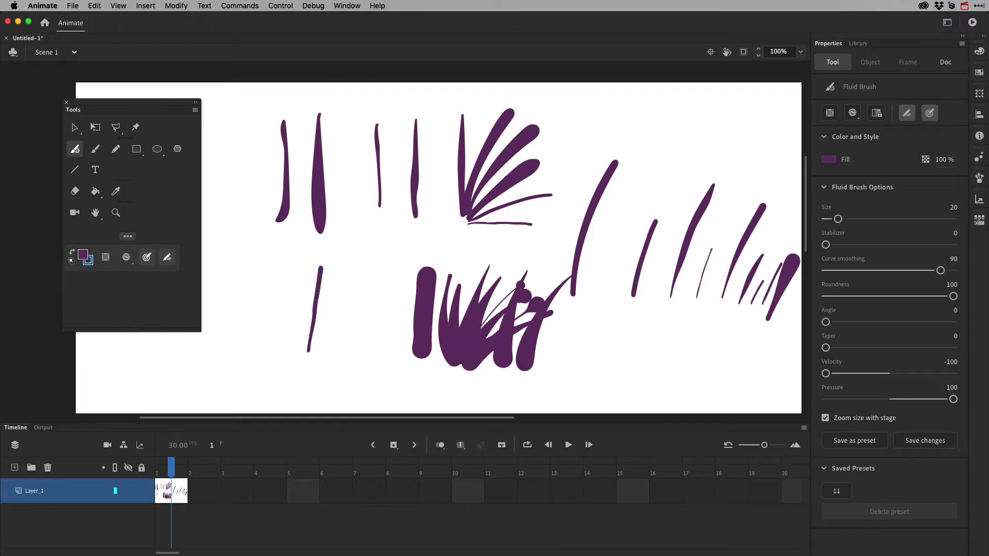
{"action": "left_click", "coordinate": [166, 258]}
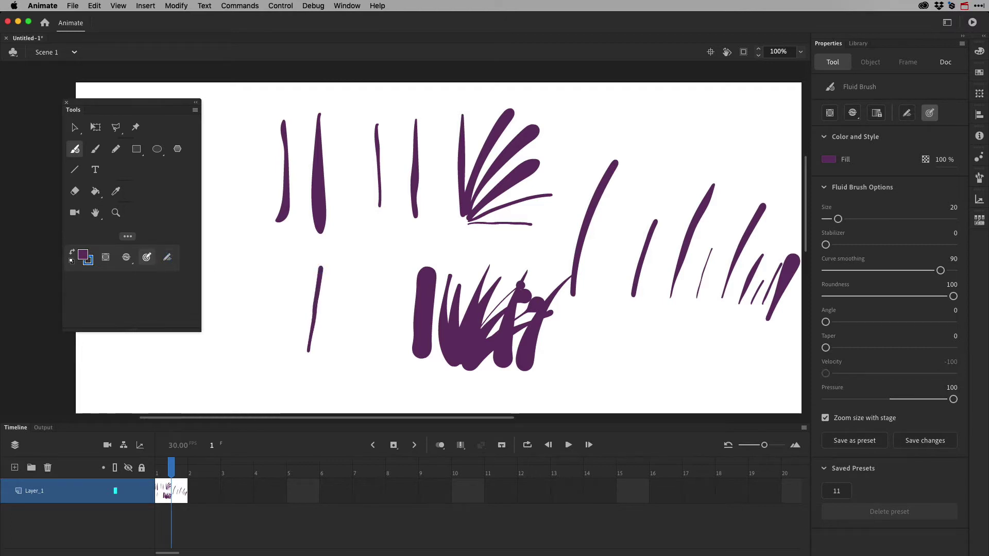
{"action": "left_click_drag", "start_coordinate": [332, 351], "coordinate": [354, 272]}
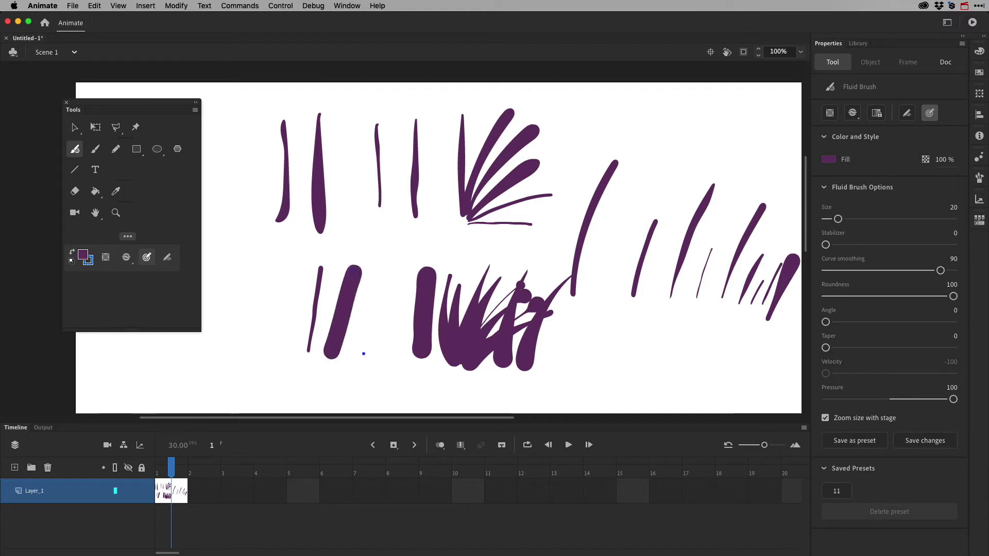
{"action": "left_click_drag", "start_coordinate": [363, 354], "coordinate": [382, 273]}
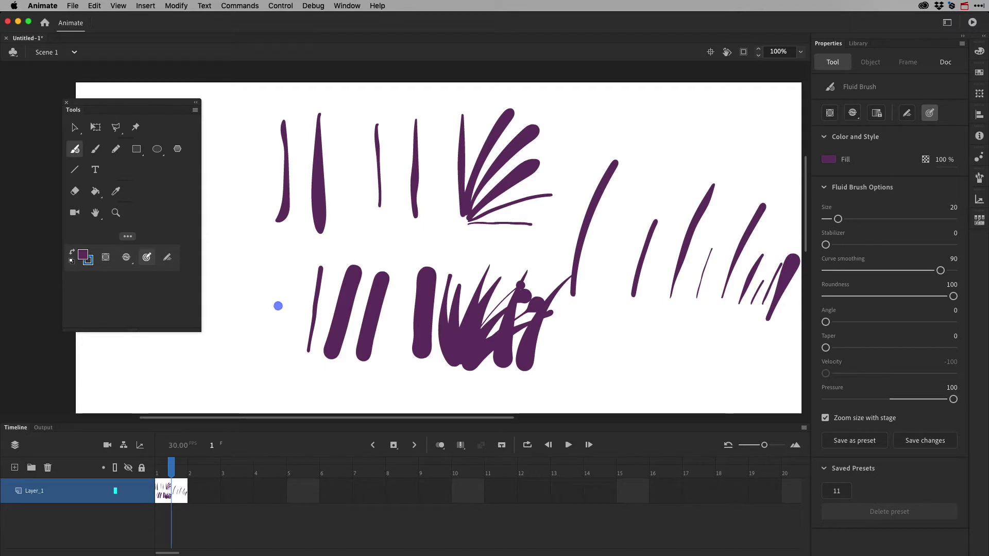
Step: Paint two thin vertical strokes with light pressure, plus a wavy stroke and a curved stroke next to them
{"action": "left_click_drag", "start_coordinate": [279, 350], "coordinate": [275, 278]}
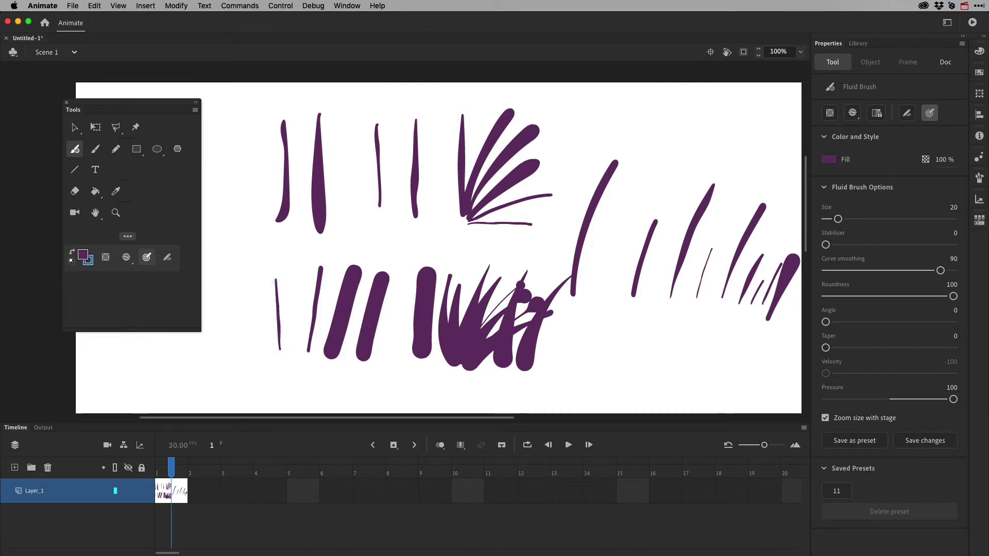
{"action": "left_click_drag", "start_coordinate": [289, 345], "coordinate": [291, 282]}
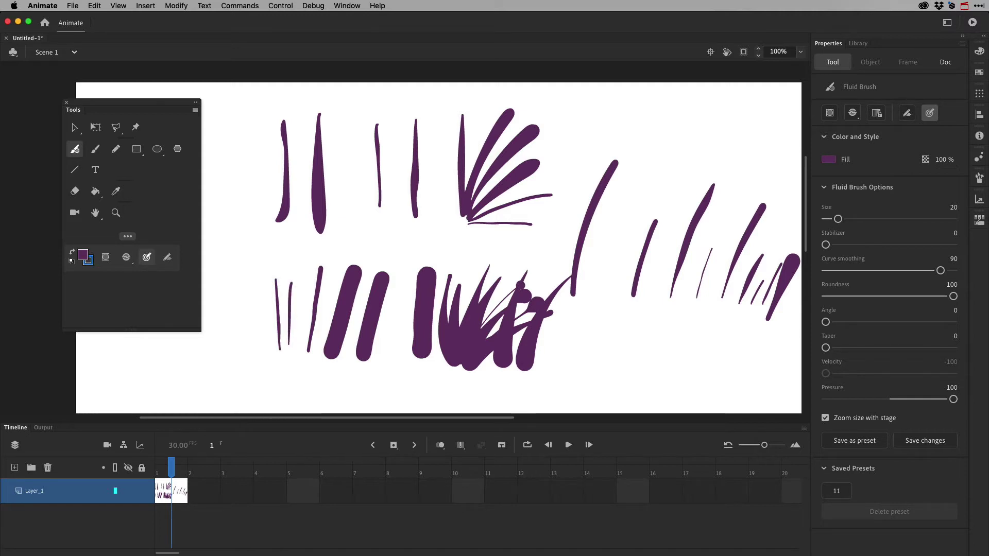
{"action": "mouse_move", "coordinate": [263, 343]}
{"action": "left_mouse_down"}
{"action": "mouse_move", "coordinate": [234, 293]}
{"action": "mouse_move", "coordinate": [244, 288]}
{"action": "mouse_move", "coordinate": [231, 220]}
{"action": "mouse_move", "coordinate": [239, 198]}
{"action": "left_mouse_up"}
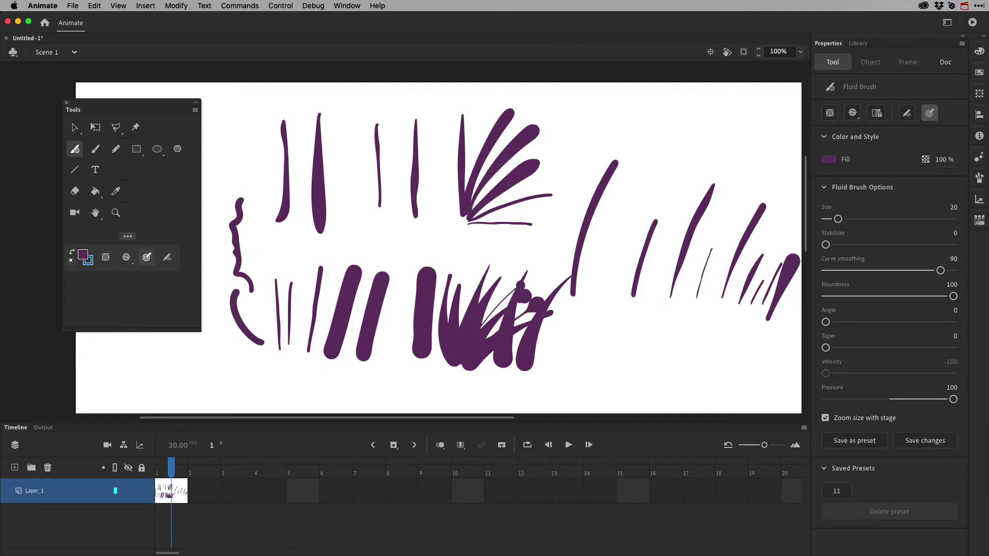
Step: Add a new layer above Layer_1 and hide Layer_1 to get an empty stage
{"action": "left_click", "coordinate": [14, 467]}
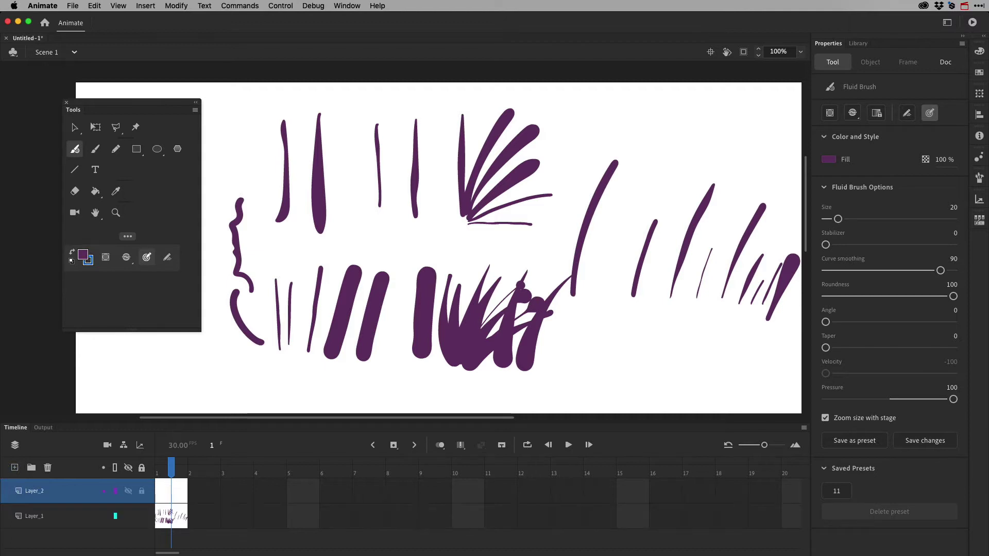
{"action": "left_click", "coordinate": [128, 491]}
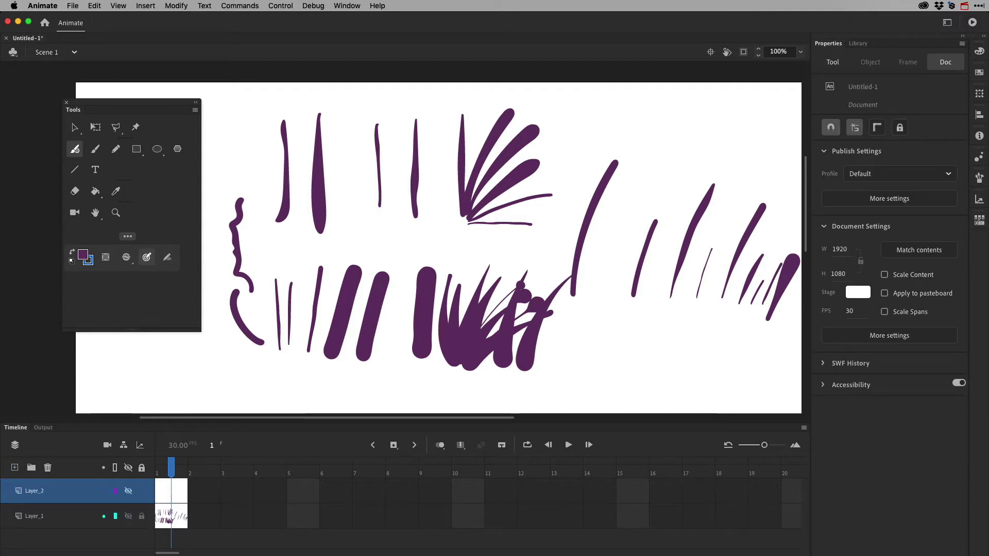
{"action": "left_click", "coordinate": [129, 516]}
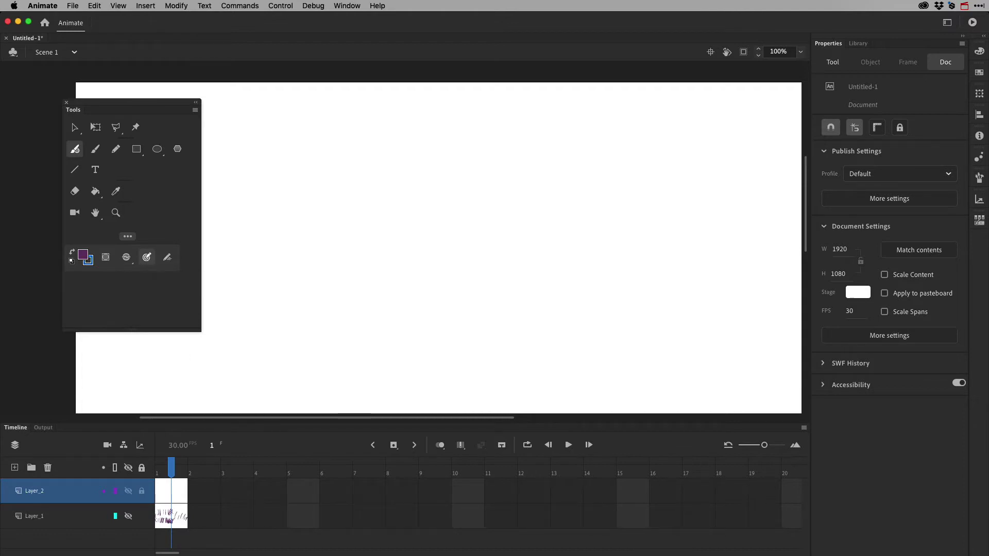
Step: Turn velocity back on for the Fluid Brush and set its brush mode to Paint Normal
{"action": "left_click", "coordinate": [833, 62]}
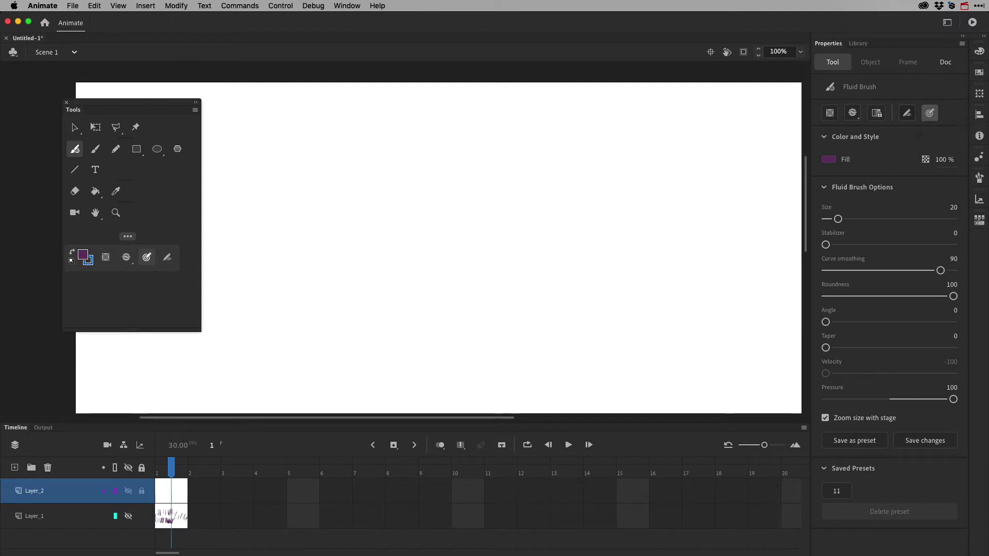
{"action": "left_click", "coordinate": [907, 113]}
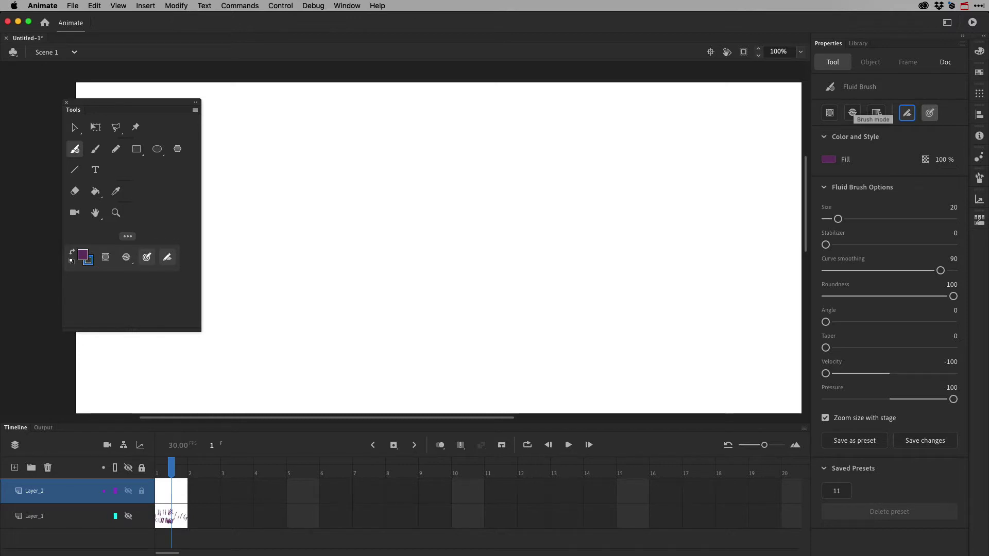
{"action": "left_click", "coordinate": [126, 258]}
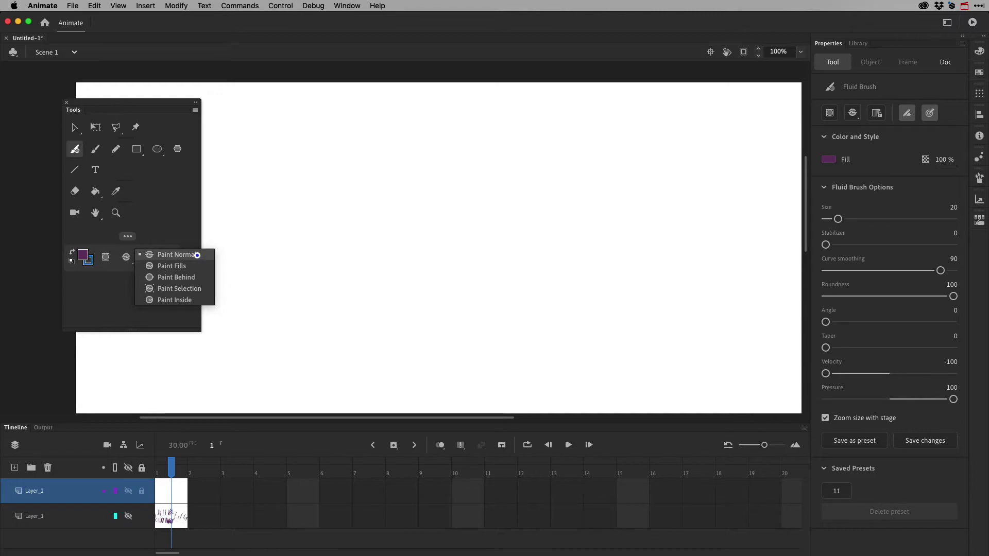
{"action": "left_click", "coordinate": [196, 255]}
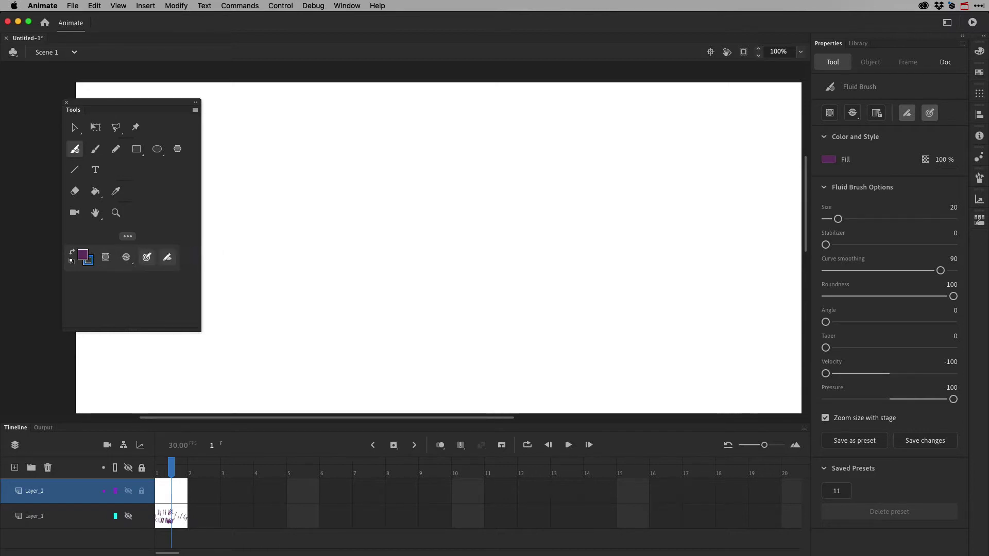
Step: Paint a C-shaped purple stroke on Layer_2 and switch the Fluid Brush mode to Paint Fills
{"action": "left_click_drag", "start_coordinate": [351, 197], "coordinate": [359, 298]}
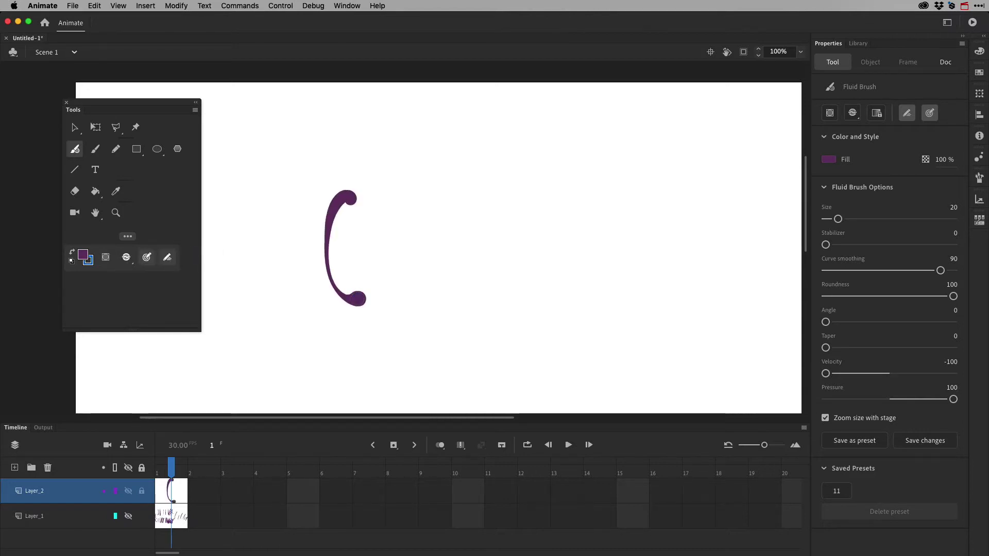
{"action": "left_click", "coordinate": [126, 257]}
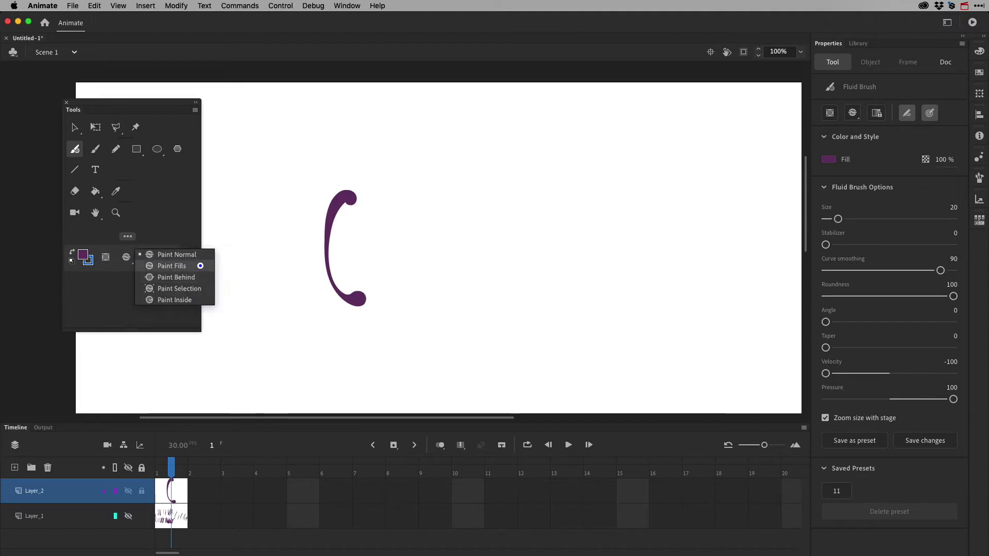
{"action": "left_click", "coordinate": [194, 266]}
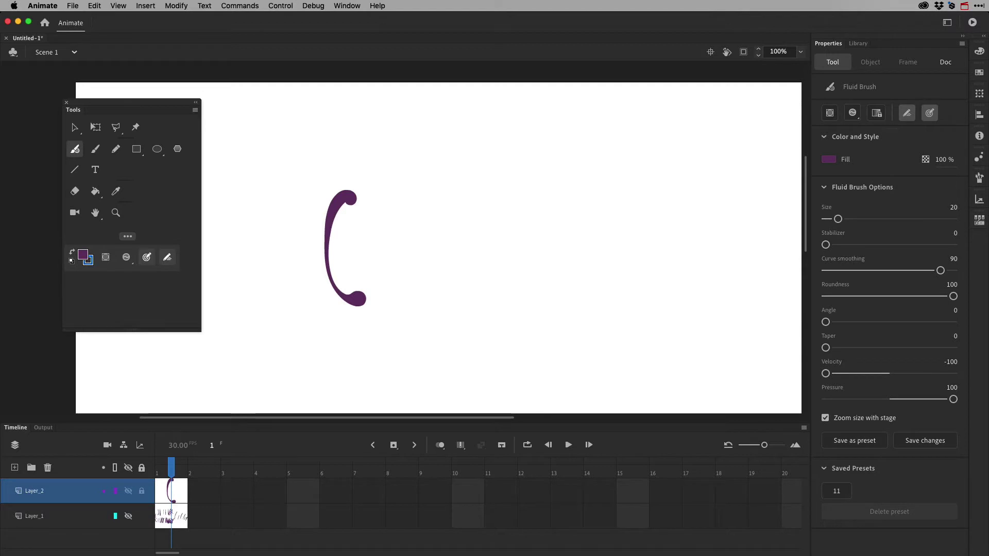
Step: Turn off pressure for the Fluid Brush and set its brush mode back to Paint Normal
{"action": "left_click", "coordinate": [147, 256]}
{"action": "left_click", "coordinate": [126, 257]}
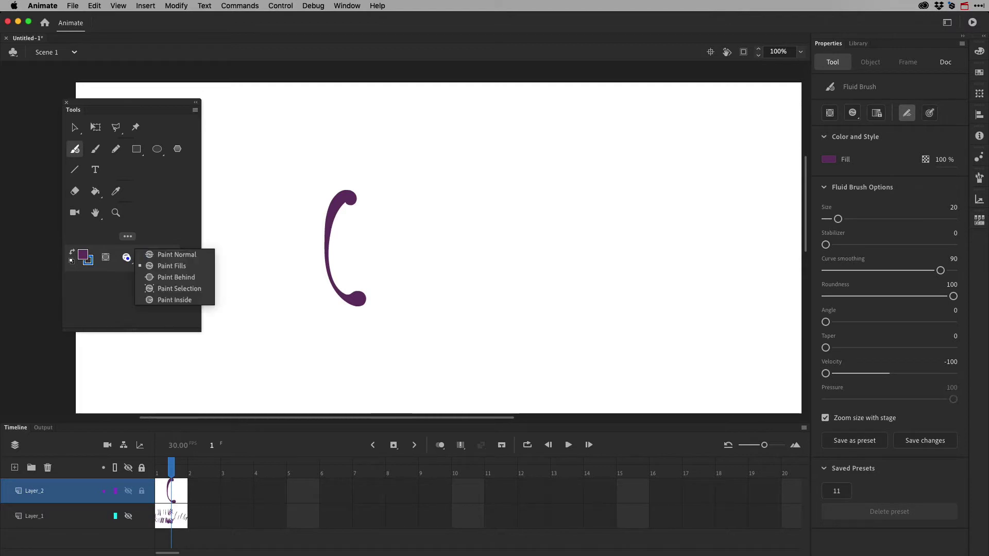
{"action": "left_click", "coordinate": [165, 253]}
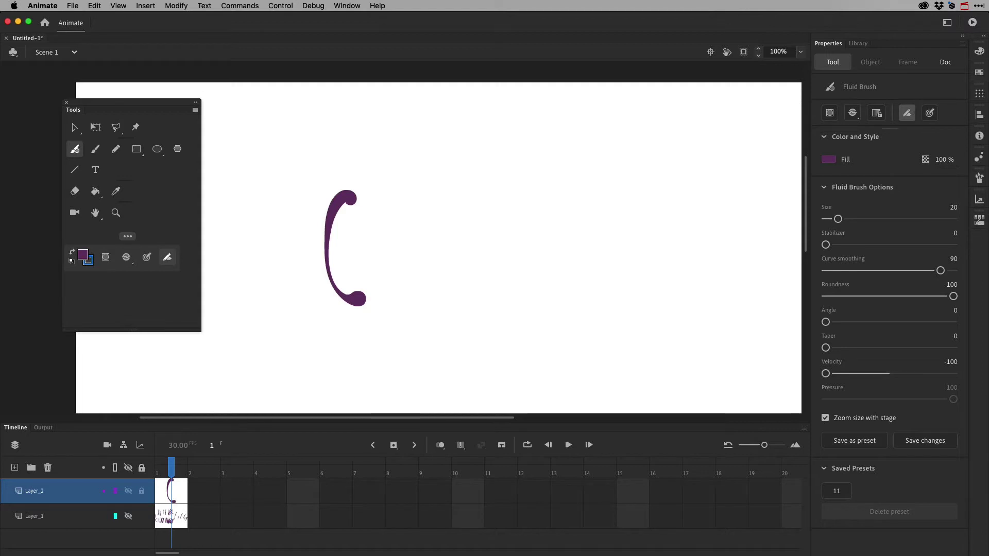
Step: Change the brush mode to Paint Fills, and from there to Paint Behind
{"action": "left_click", "coordinate": [126, 257]}
{"action": "left_click", "coordinate": [191, 265]}
{"action": "left_click", "coordinate": [126, 257]}
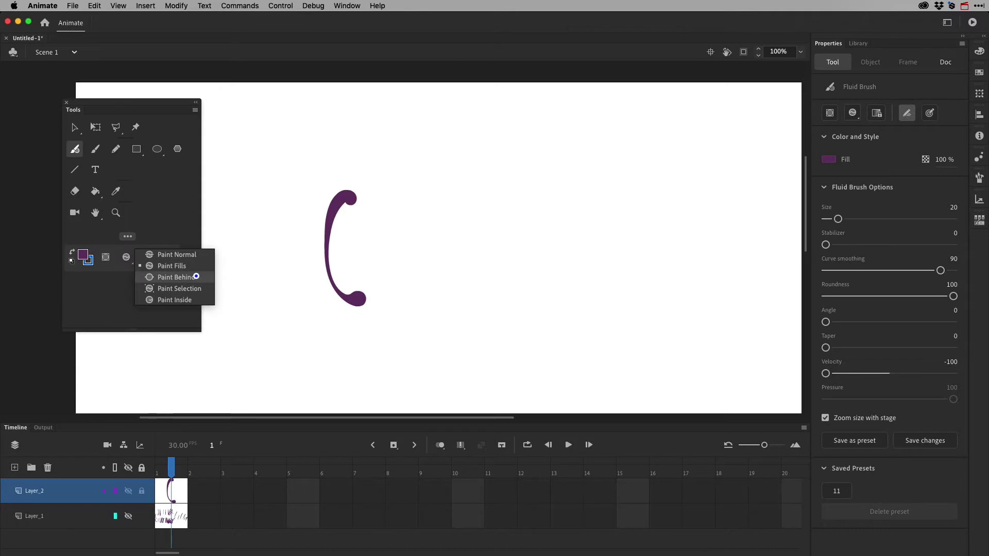
{"action": "left_click", "coordinate": [196, 276]}
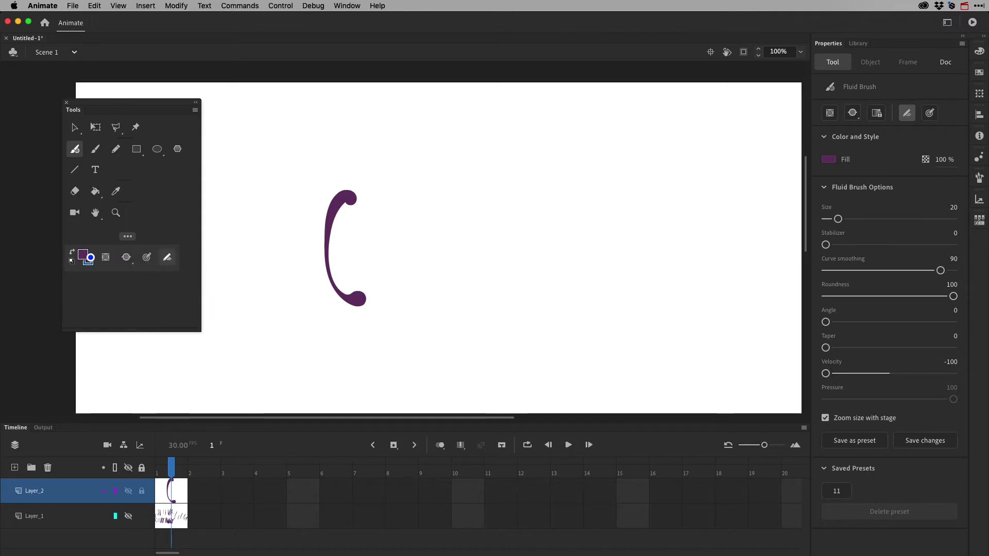
Step: Change the fill to turquoise and, in Paint Normal mode, paint a slanted curved stroke across the lower half of the purple stroke
{"action": "left_click", "coordinate": [90, 257]}
{"action": "left_click", "coordinate": [82, 252]}
{"action": "left_click", "coordinate": [82, 253]}
{"action": "left_click", "coordinate": [171, 320]}
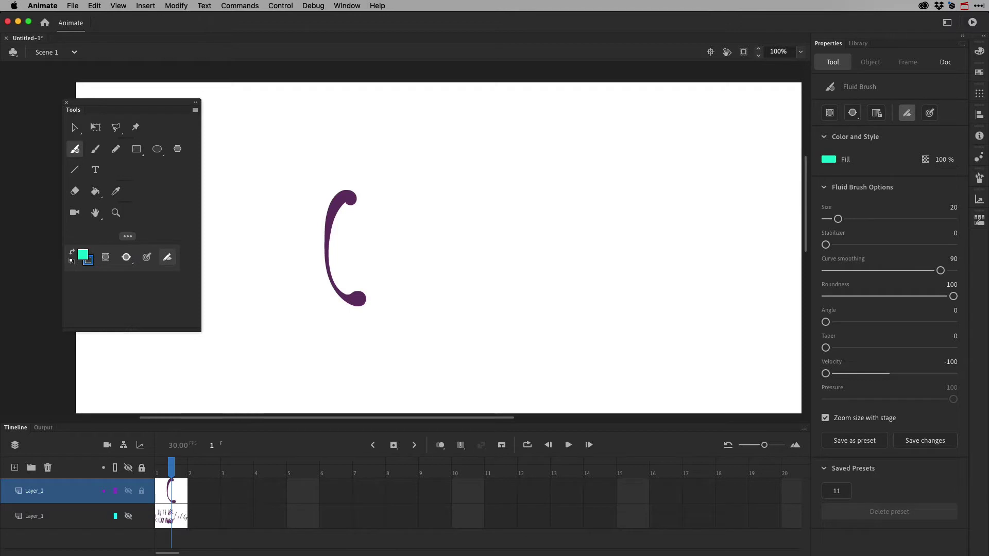
{"action": "left_click_drag", "start_coordinate": [126, 257], "coordinate": [174, 253]}
{"action": "left_click_drag", "start_coordinate": [319, 304], "coordinate": [353, 239]}
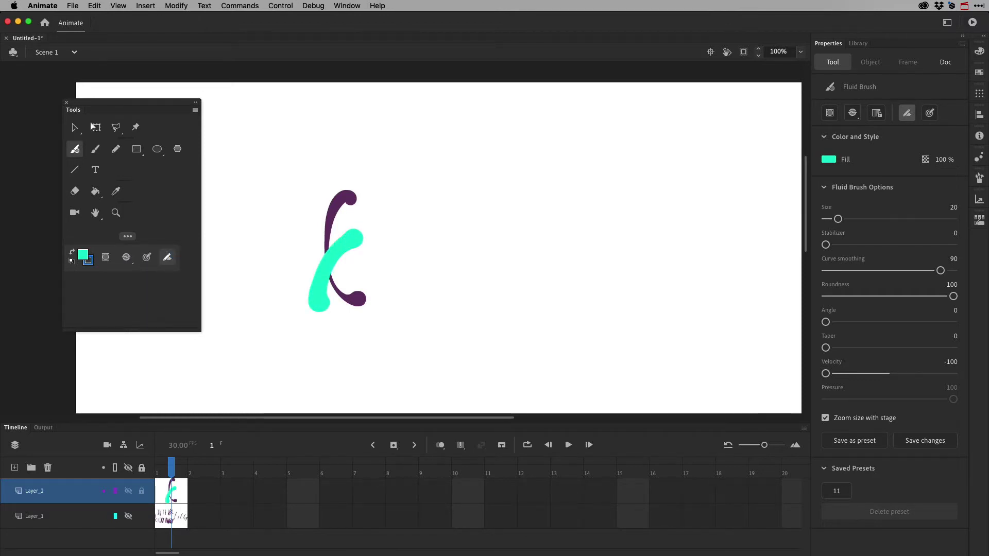
Step: Examine the anchor points of the crossing turquoise and purple strokes with the Subselection tool
{"action": "left_click", "coordinate": [74, 127]}
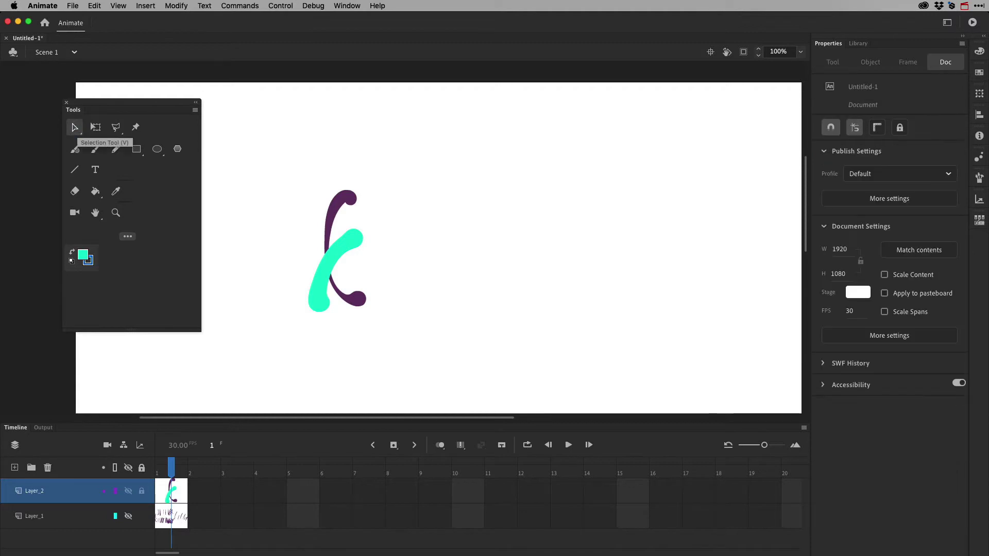
{"action": "left_click_drag", "start_coordinate": [74, 128], "coordinate": [137, 140]}
{"action": "left_click", "coordinate": [341, 238]}
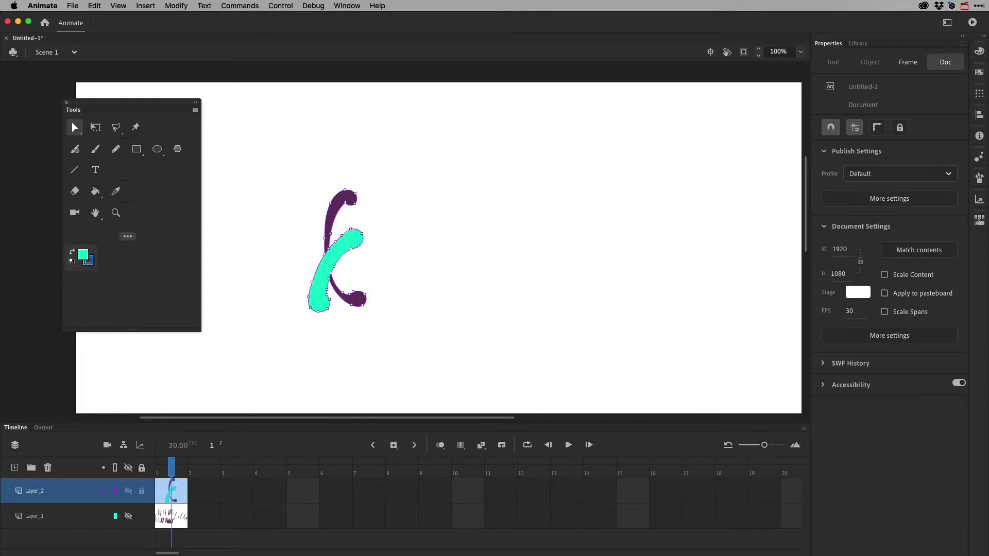
Step: Return to the Fluid Brush, set its mode to Paint Behind and paint a turquoise stroke across the upper part of the purple stroke
{"action": "left_click", "coordinate": [75, 149]}
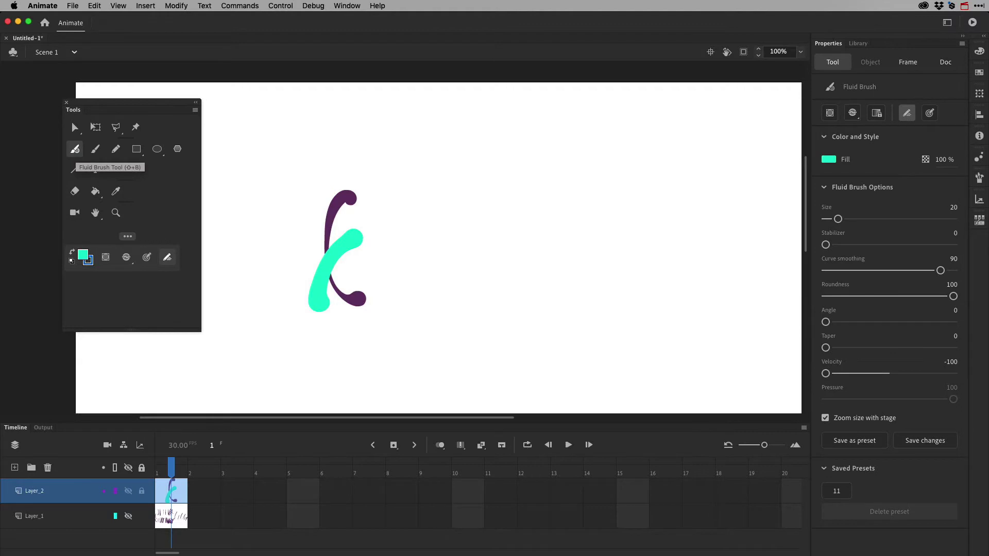
{"action": "left_click", "coordinate": [126, 257]}
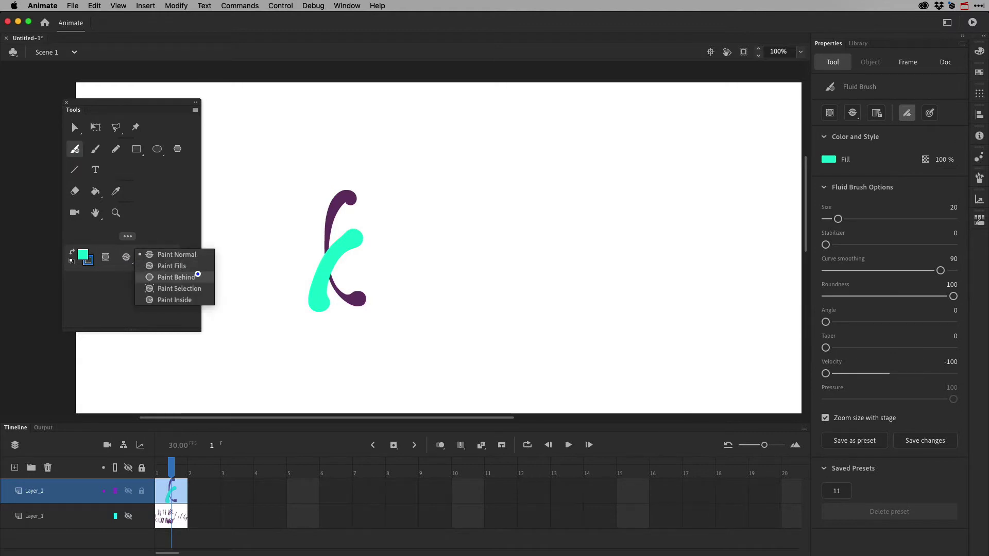
{"action": "left_click", "coordinate": [197, 275]}
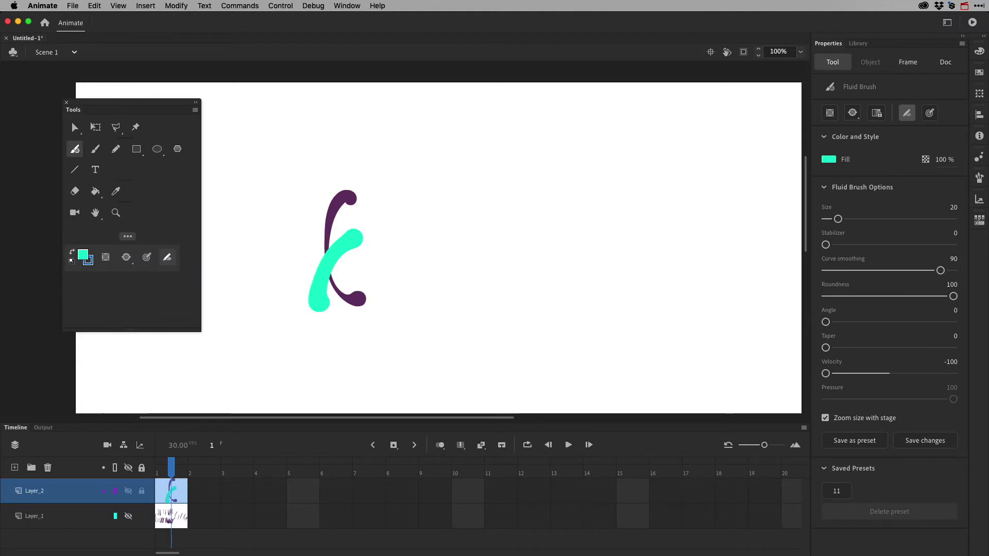
{"action": "mouse_move", "coordinate": [299, 190]}
{"action": "left_mouse_down"}
{"action": "mouse_move", "coordinate": [343, 215]}
{"action": "mouse_move", "coordinate": [360, 212]}
{"action": "left_mouse_up"}
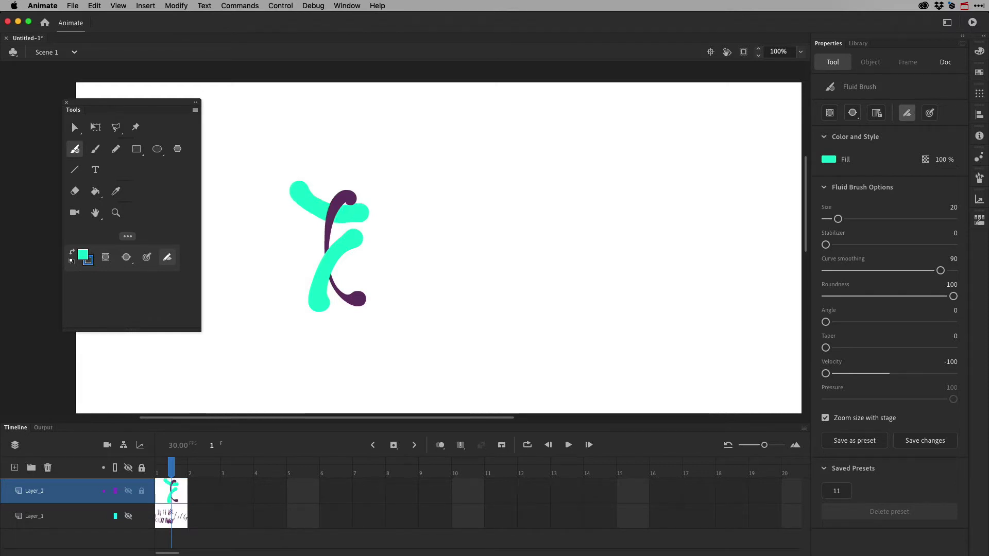
Step: Change the fill to blue and paint a slanted stroke behind the upper turquoise stroke
{"action": "left_click", "coordinate": [83, 254]}
{"action": "left_click", "coordinate": [192, 322]}
{"action": "mouse_move", "coordinate": [303, 243]}
{"action": "left_mouse_down"}
{"action": "mouse_move", "coordinate": [312, 188]}
{"action": "mouse_move", "coordinate": [340, 164]}
{"action": "left_mouse_up"}
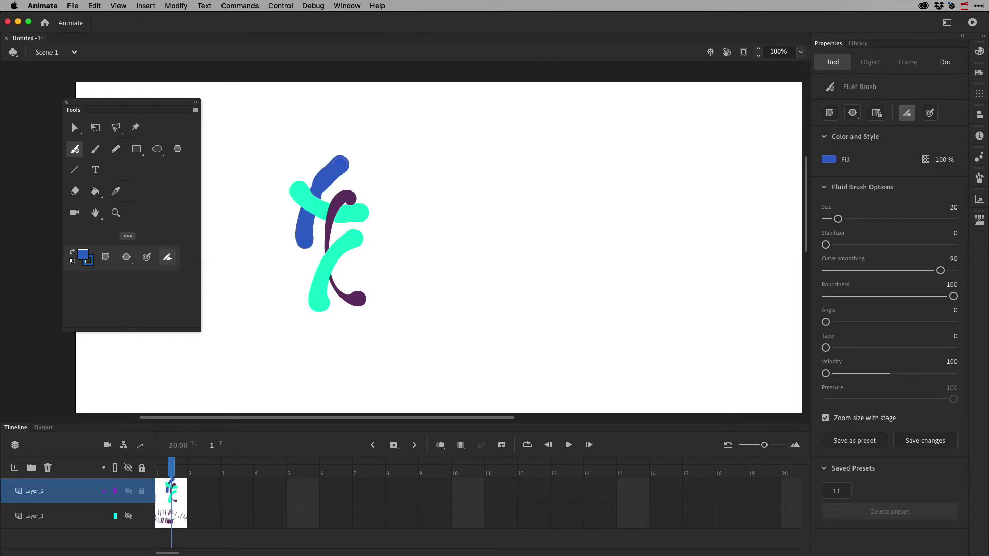
Step: Set the brush mode to Paint Normal and paint a diagonal blue stroke over the top of the existing strokes
{"action": "left_click", "coordinate": [126, 257]}
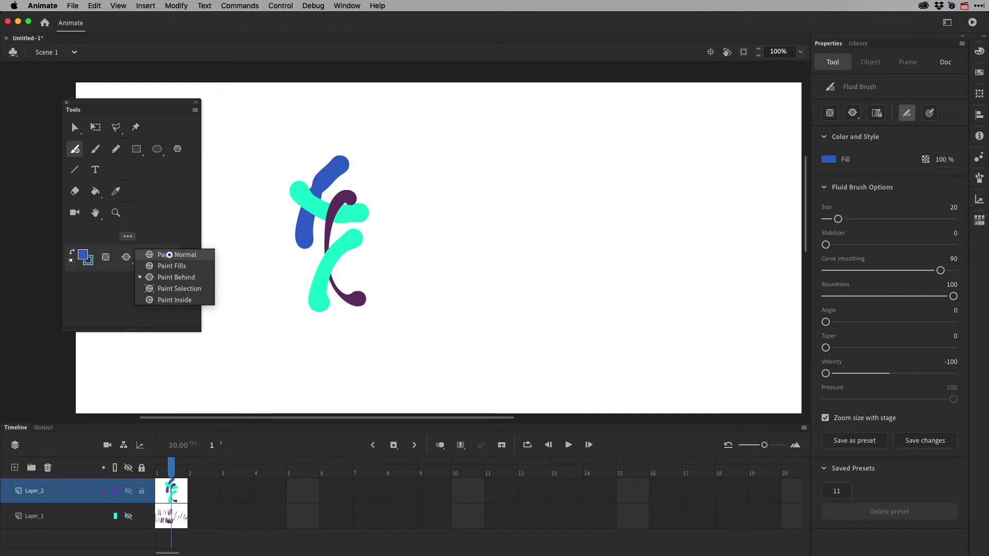
{"action": "left_click", "coordinate": [169, 254]}
{"action": "left_click_drag", "start_coordinate": [306, 156], "coordinate": [348, 250]}
Step: Set the brush mode to Paint Selection and change the fill to orange-red
{"action": "left_click", "coordinate": [127, 256]}
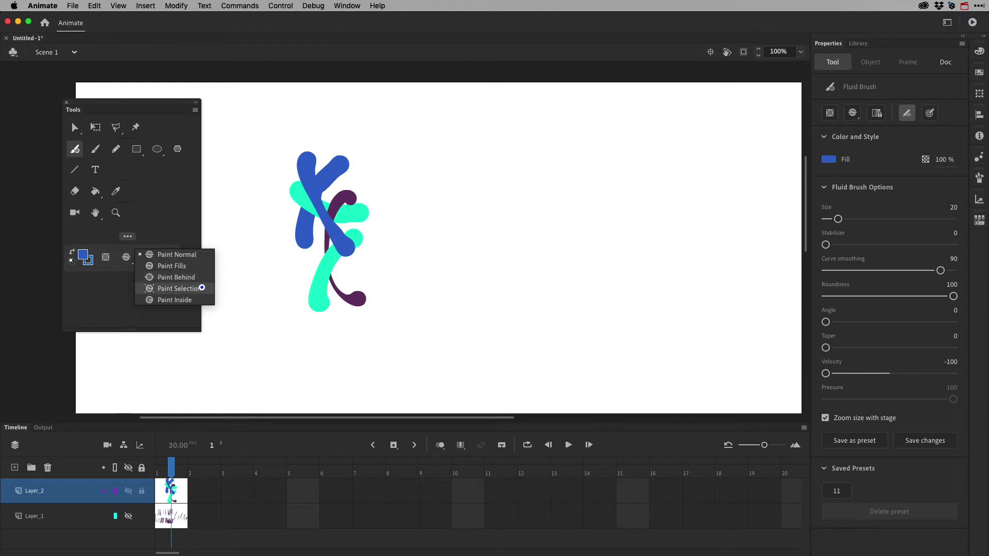
{"action": "left_click", "coordinate": [201, 288]}
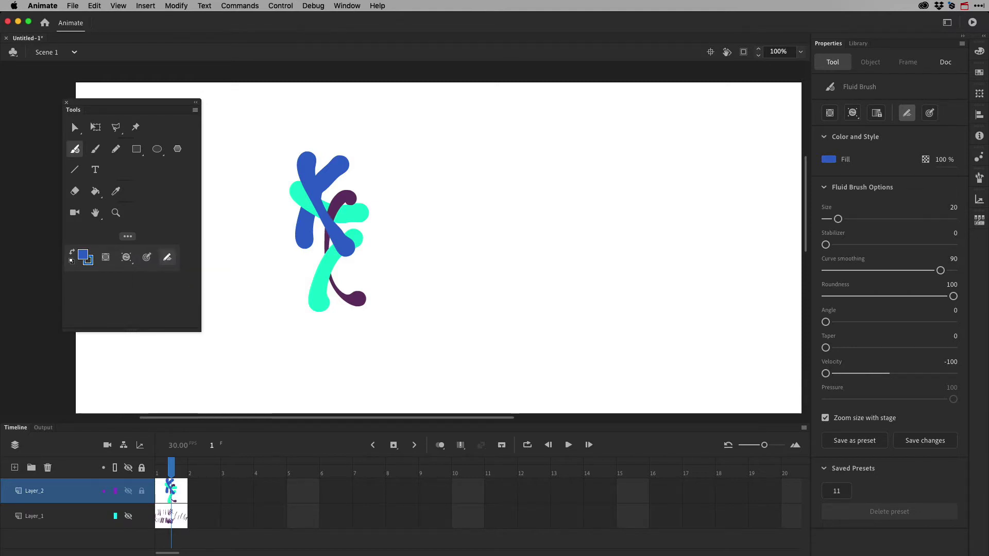
{"action": "left_click", "coordinate": [82, 254]}
{"action": "left_click", "coordinate": [233, 343]}
Step: Try to paint two orange-red strokes across the artwork with nothing selected, undoing each one
{"action": "mouse_move", "coordinate": [307, 179]}
{"action": "left_mouse_down"}
{"action": "mouse_move", "coordinate": [293, 276]}
{"action": "mouse_move", "coordinate": [336, 237]}
{"action": "mouse_move", "coordinate": [378, 281]}
{"action": "left_mouse_up"}
{"action": "key", "text": "super+z"}
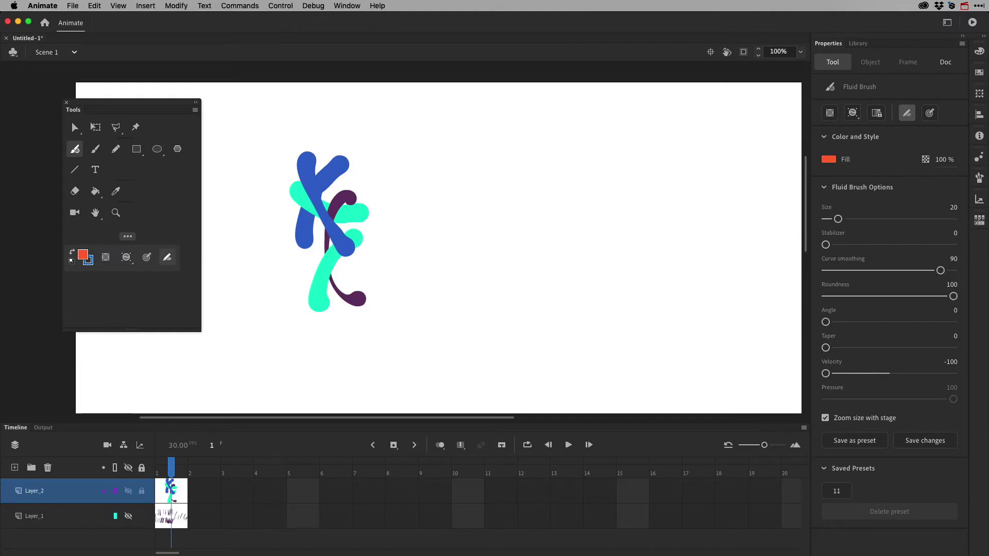
{"action": "mouse_move", "coordinate": [285, 218]}
{"action": "left_mouse_down"}
{"action": "mouse_move", "coordinate": [351, 303]}
{"action": "mouse_move", "coordinate": [396, 332]}
{"action": "left_mouse_up"}
{"action": "key", "text": "super+z"}
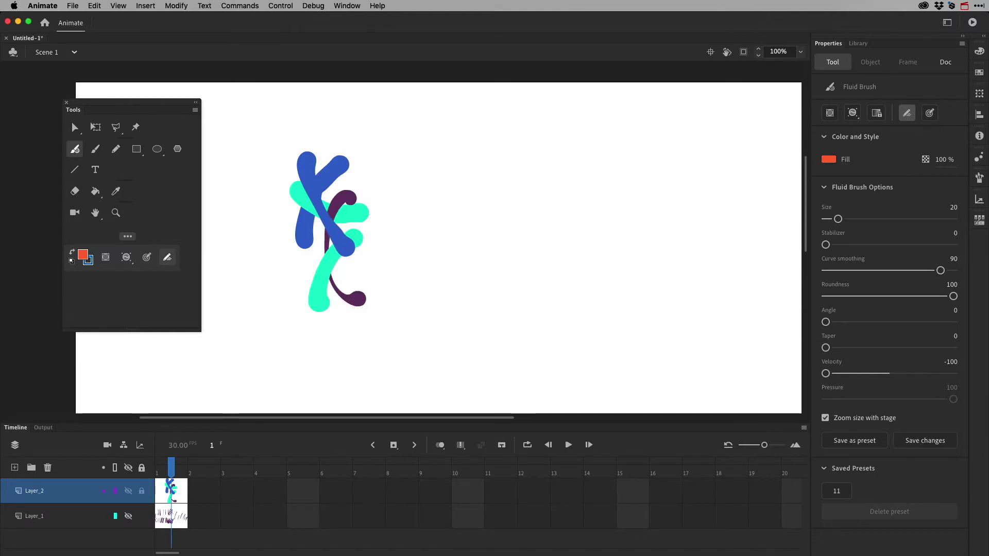
Step: Select the upper part of the overlapping strokes with a freehand Lasso outline
{"action": "left_click", "coordinate": [75, 128]}
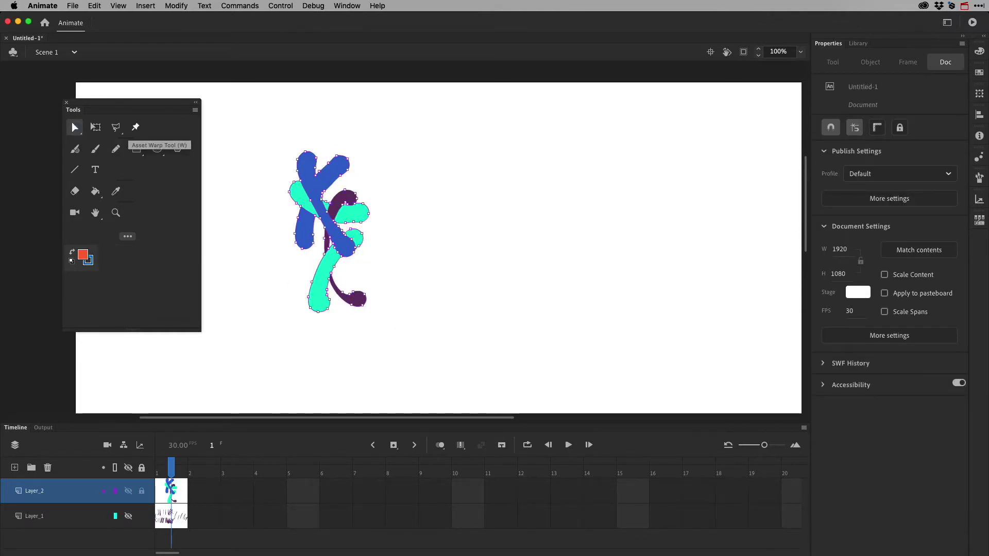
{"action": "left_click_drag", "start_coordinate": [116, 127], "coordinate": [184, 144]}
{"action": "mouse_move", "coordinate": [288, 149]}
{"action": "left_mouse_down"}
{"action": "mouse_move", "coordinate": [337, 216]}
{"action": "mouse_move", "coordinate": [288, 155]}
{"action": "left_mouse_up"}
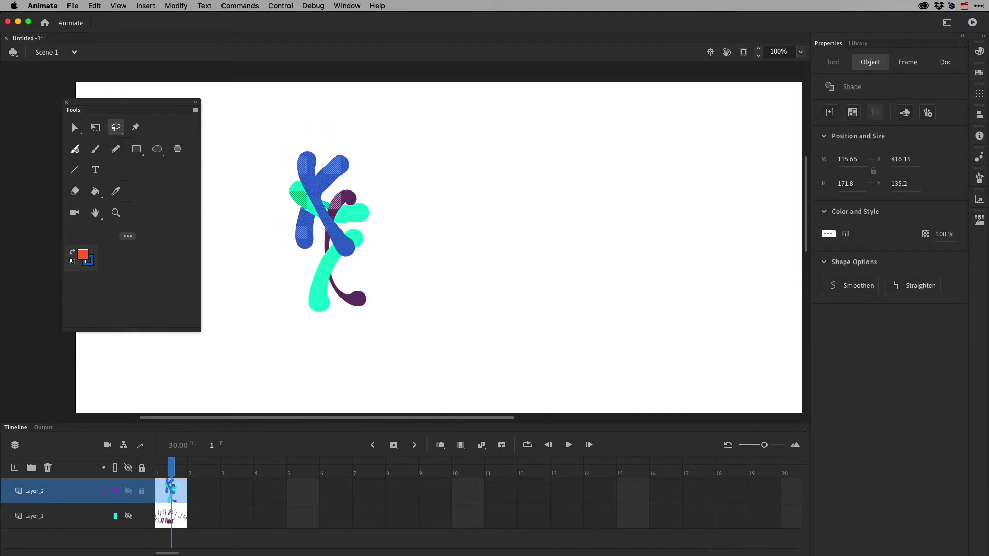
Step: Paint orange-red strokes over the lassoed area with the Fluid Brush in Paint Selection mode
{"action": "left_click", "coordinate": [74, 149]}
{"action": "left_click", "coordinate": [127, 257]}
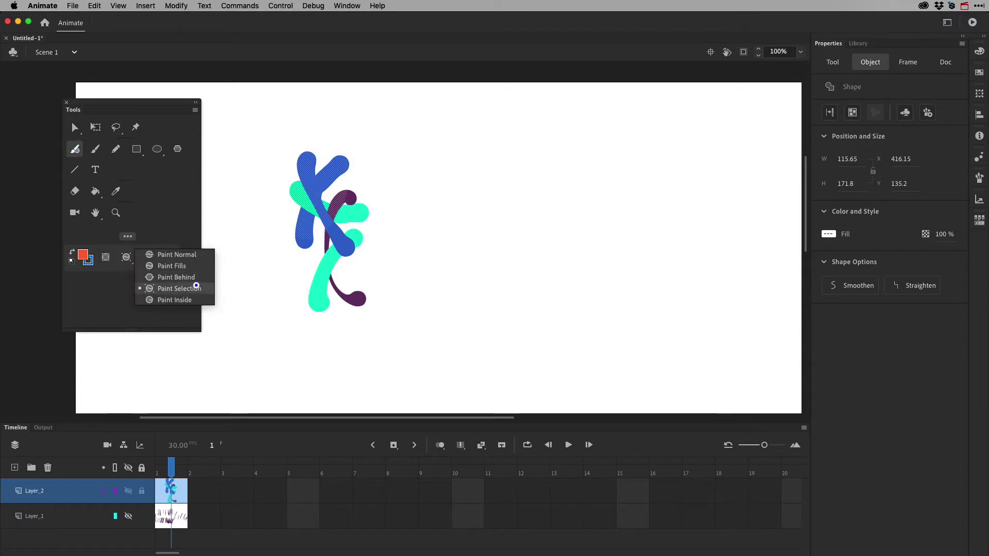
{"action": "mouse_move", "coordinate": [304, 237]}
{"action": "left_mouse_down"}
{"action": "mouse_move", "coordinate": [323, 200]}
{"action": "mouse_move", "coordinate": [362, 177]}
{"action": "left_mouse_up"}
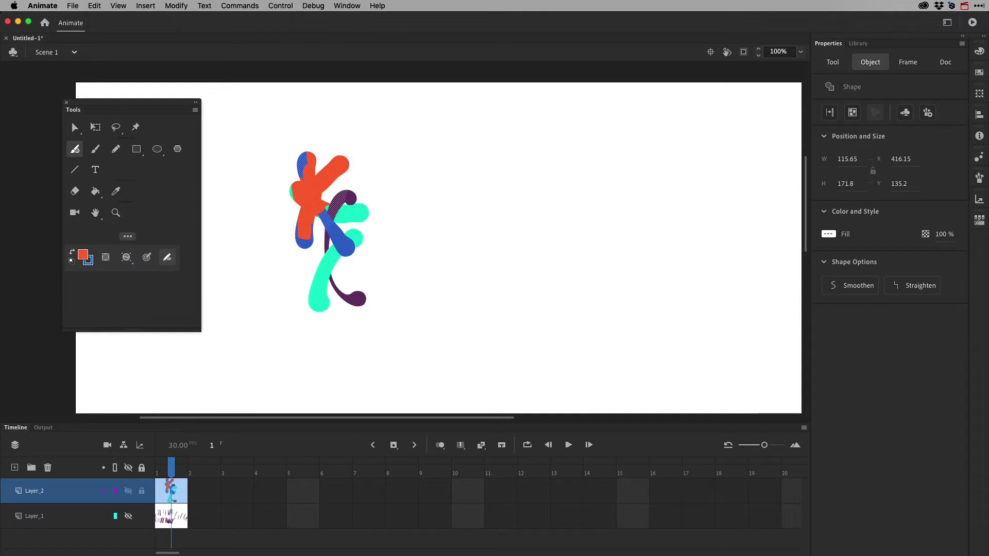
{"action": "mouse_move", "coordinate": [291, 217]}
{"action": "left_mouse_down"}
{"action": "mouse_move", "coordinate": [287, 175]}
{"action": "mouse_move", "coordinate": [312, 136]}
{"action": "mouse_move", "coordinate": [360, 242]}
{"action": "mouse_move", "coordinate": [343, 260]}
{"action": "mouse_move", "coordinate": [376, 265]}
{"action": "left_mouse_up"}
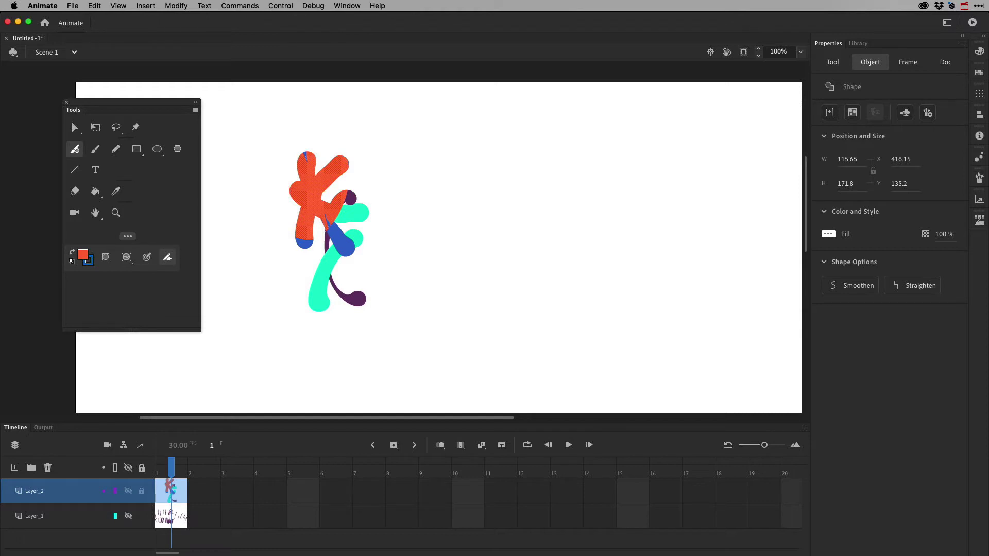
Step: Set the brush mode to Paint Inside and paint several orange-red strokes starting in and around the lower turquoise, blue and purple shapes
{"action": "left_click", "coordinate": [127, 257]}
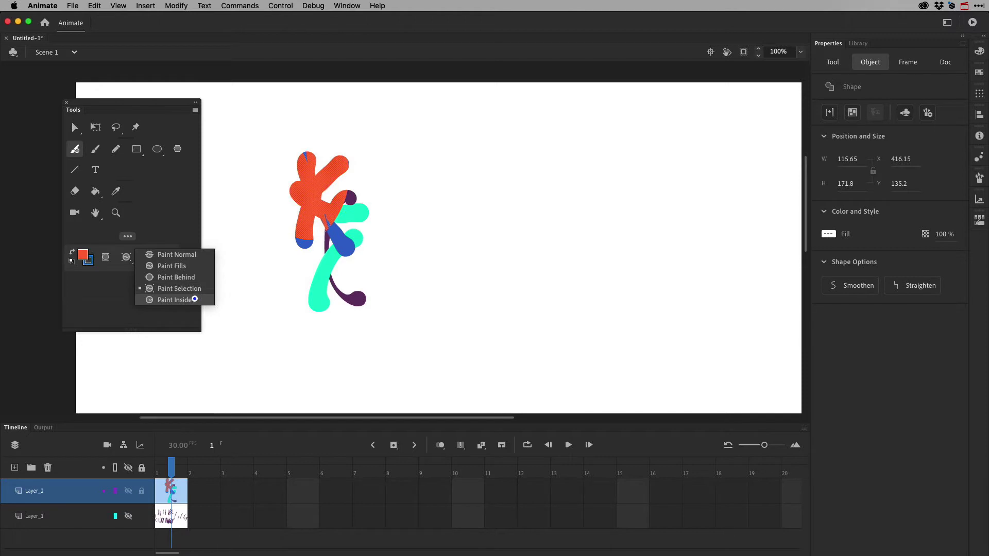
{"action": "left_click", "coordinate": [195, 299]}
{"action": "mouse_move", "coordinate": [327, 227]}
{"action": "left_mouse_down"}
{"action": "mouse_move", "coordinate": [336, 290]}
{"action": "mouse_move", "coordinate": [352, 218]}
{"action": "left_mouse_up"}
{"action": "left_click_drag", "start_coordinate": [336, 268], "coordinate": [372, 220]}
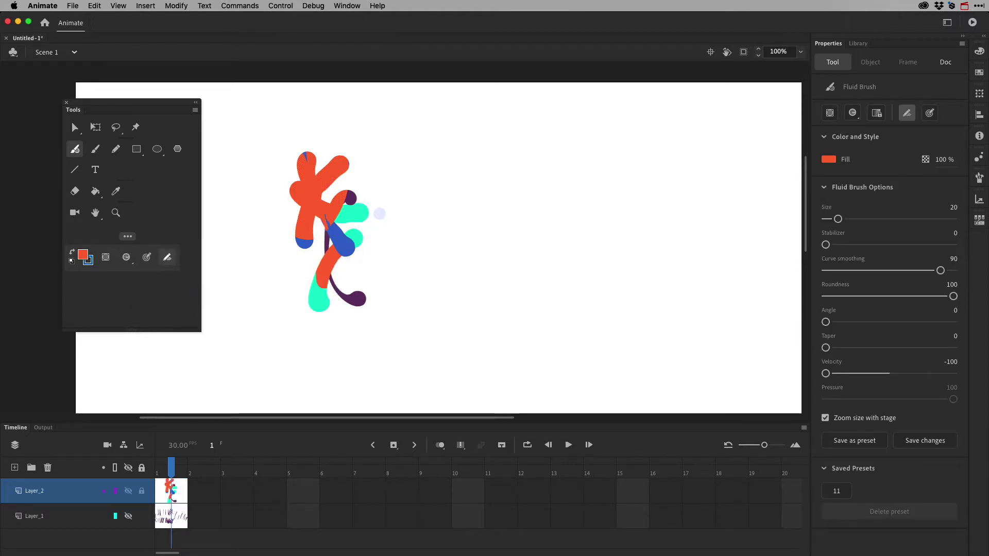
{"action": "mouse_move", "coordinate": [333, 305]}
{"action": "left_mouse_down"}
{"action": "mouse_move", "coordinate": [352, 233]}
{"action": "mouse_move", "coordinate": [342, 285]}
{"action": "mouse_move", "coordinate": [326, 230]}
{"action": "left_mouse_up"}
{"action": "mouse_move", "coordinate": [374, 306]}
{"action": "left_mouse_down"}
{"action": "mouse_move", "coordinate": [337, 214]}
{"action": "mouse_move", "coordinate": [322, 214]}
{"action": "left_mouse_up"}
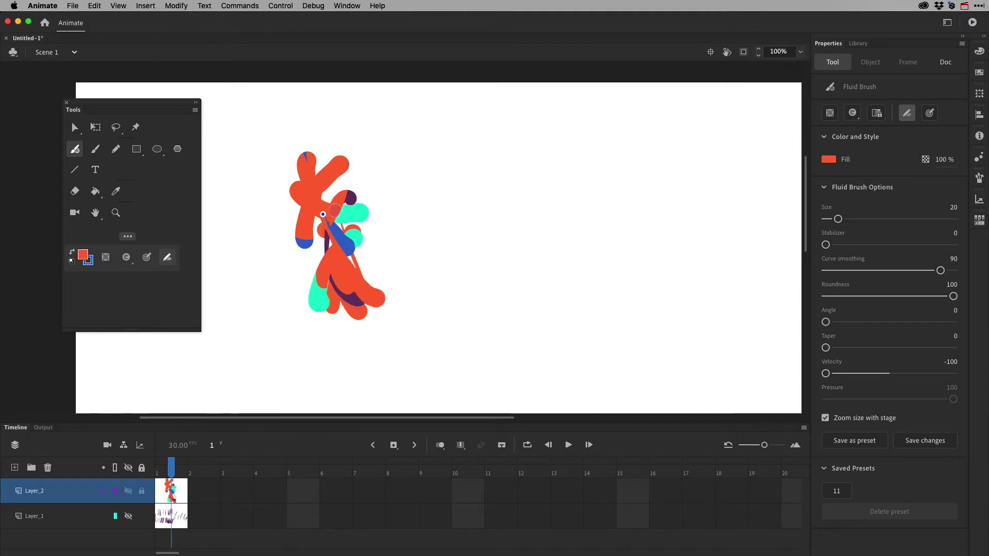
{"action": "left_click_drag", "start_coordinate": [360, 288], "coordinate": [324, 210]}
{"action": "left_click_drag", "start_coordinate": [366, 263], "coordinate": [315, 204]}
{"action": "mouse_move", "coordinate": [341, 281]}
{"action": "left_mouse_down"}
{"action": "mouse_move", "coordinate": [350, 196]}
{"action": "mouse_move", "coordinate": [344, 245]}
{"action": "left_mouse_up"}
{"action": "mouse_move", "coordinate": [323, 321]}
{"action": "left_mouse_down"}
{"action": "mouse_move", "coordinate": [310, 268]}
{"action": "mouse_move", "coordinate": [333, 227]}
{"action": "left_mouse_up"}
{"action": "left_click_drag", "start_coordinate": [354, 302], "coordinate": [350, 230]}
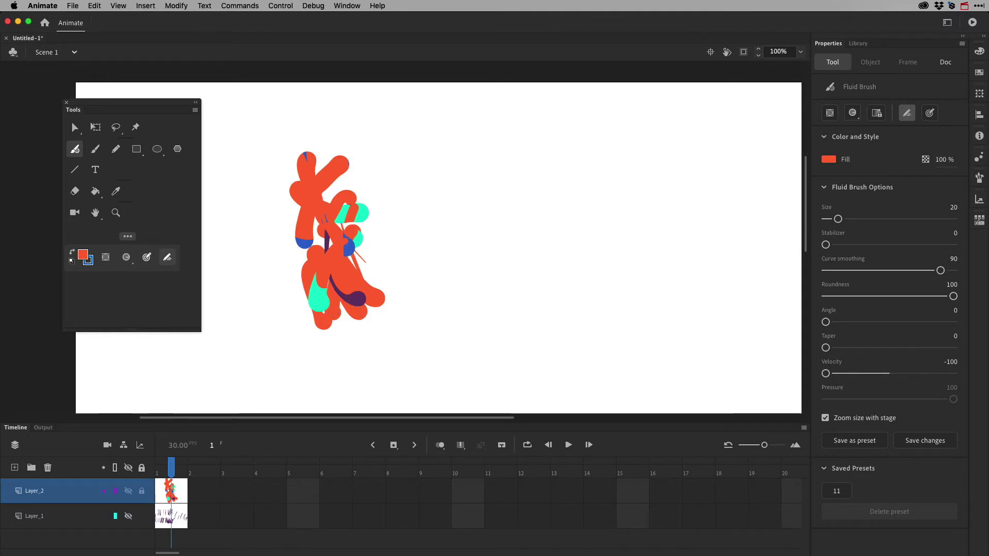
Step: Set the brush mode to Paint Normal and paint a long vertical orange-red stroke on the empty area beside the artwork
{"action": "left_click", "coordinate": [126, 257]}
{"action": "left_click", "coordinate": [175, 253]}
{"action": "left_click_drag", "start_coordinate": [479, 150], "coordinate": [485, 342]}
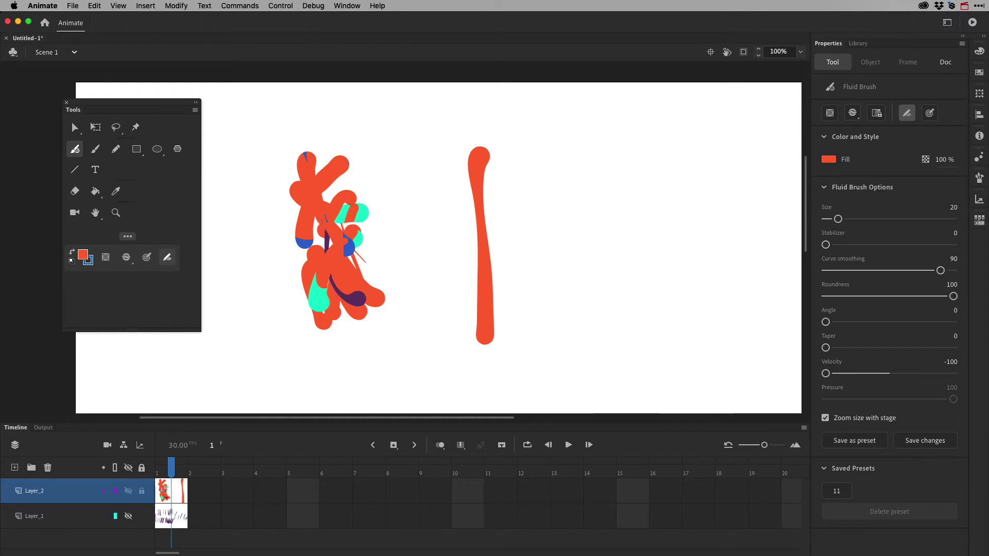
Step: Change the fill to green and, in Paint Inside mode, paint over the lower half of the vertical orange-red stroke
{"action": "left_click", "coordinate": [83, 255]}
{"action": "left_click", "coordinate": [205, 309]}
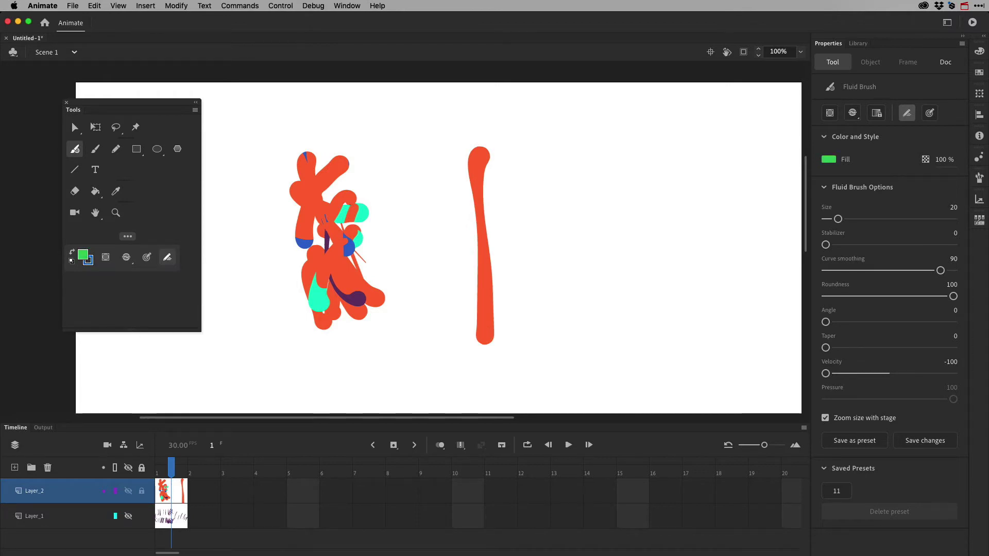
{"action": "left_click", "coordinate": [126, 257]}
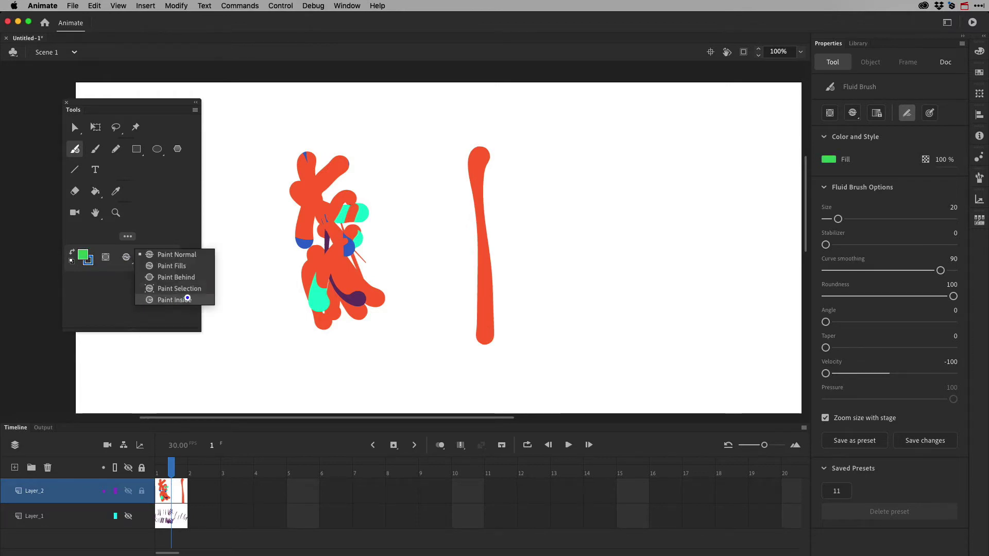
{"action": "left_click", "coordinate": [188, 298]}
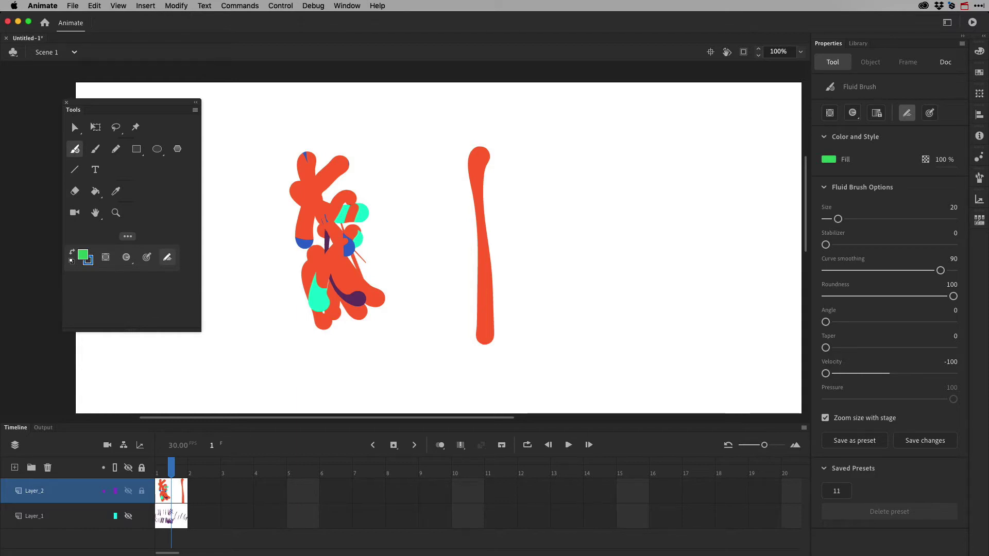
{"action": "mouse_move", "coordinate": [484, 278]}
{"action": "left_mouse_down"}
{"action": "mouse_move", "coordinate": [486, 332]}
{"action": "mouse_move", "coordinate": [484, 250]}
{"action": "left_mouse_up"}
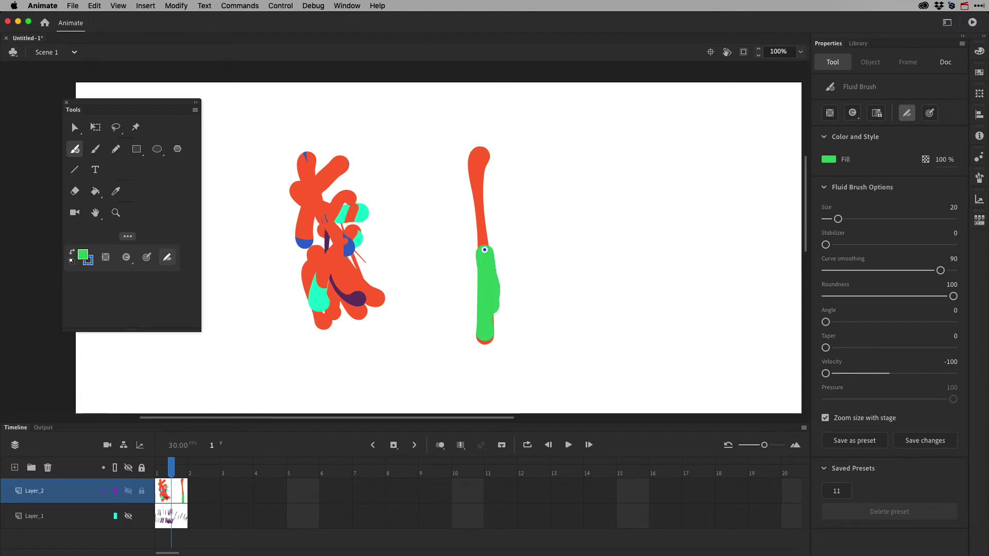
Step: In Paint Inside mode, paint a short green stroke across the vertical stroke and cover its remaining orange-red areas with green
{"action": "left_click", "coordinate": [125, 257]}
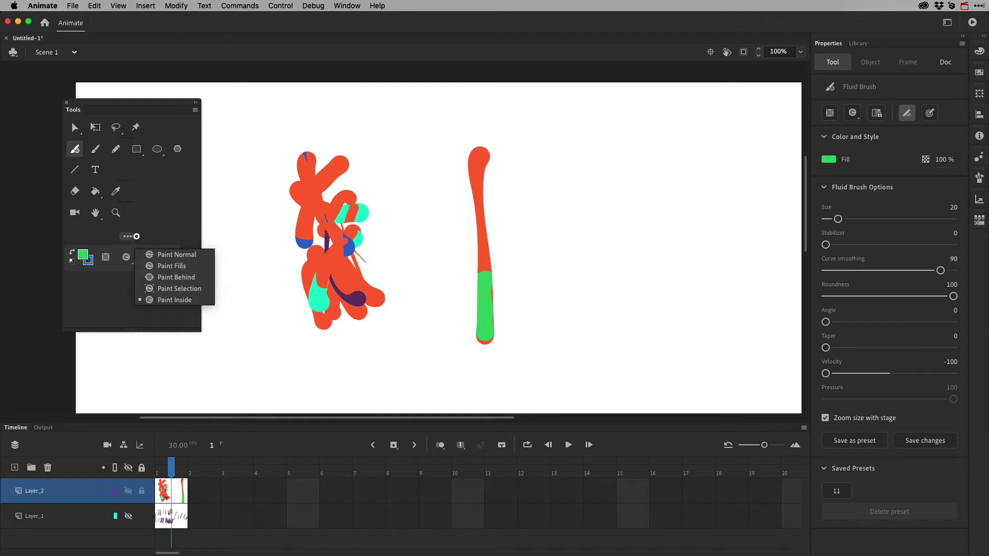
{"action": "mouse_move", "coordinate": [503, 259]}
{"action": "left_mouse_down"}
{"action": "mouse_move", "coordinate": [476, 230]}
{"action": "mouse_move", "coordinate": [456, 230]}
{"action": "left_mouse_up"}
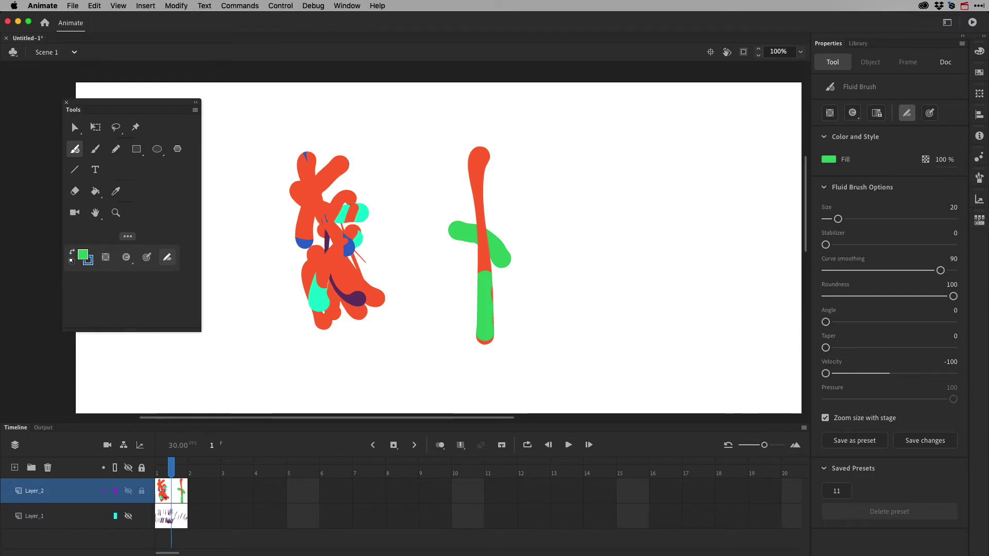
{"action": "left_click_drag", "start_coordinate": [479, 152], "coordinate": [476, 197]}
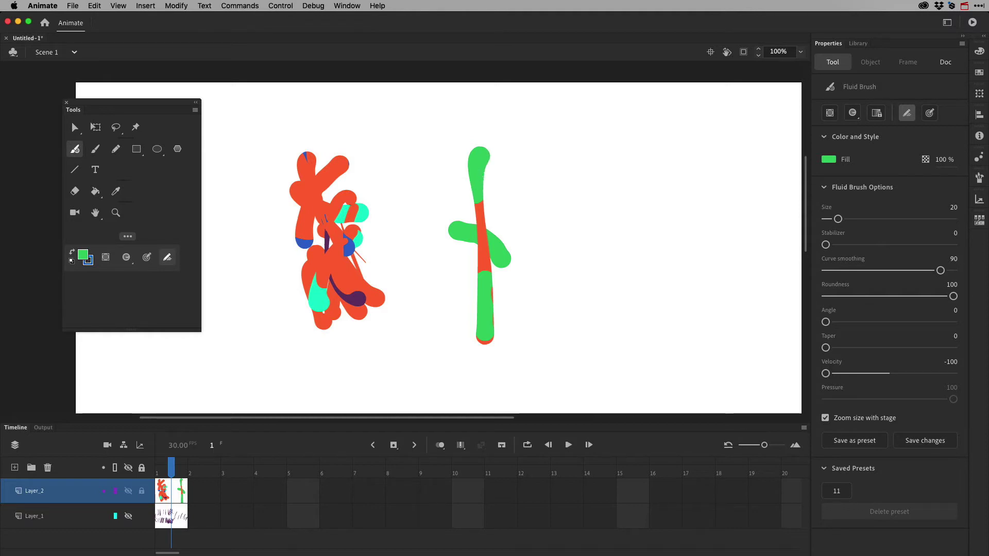
{"action": "mouse_move", "coordinate": [479, 198]}
{"action": "left_mouse_down"}
{"action": "mouse_move", "coordinate": [494, 340]}
{"action": "mouse_move", "coordinate": [479, 348]}
{"action": "mouse_move", "coordinate": [471, 336]}
{"action": "mouse_move", "coordinate": [490, 342]}
{"action": "mouse_move", "coordinate": [491, 285]}
{"action": "mouse_move", "coordinate": [490, 298]}
{"action": "left_mouse_up"}
{"action": "key", "text": "cmd+z"}
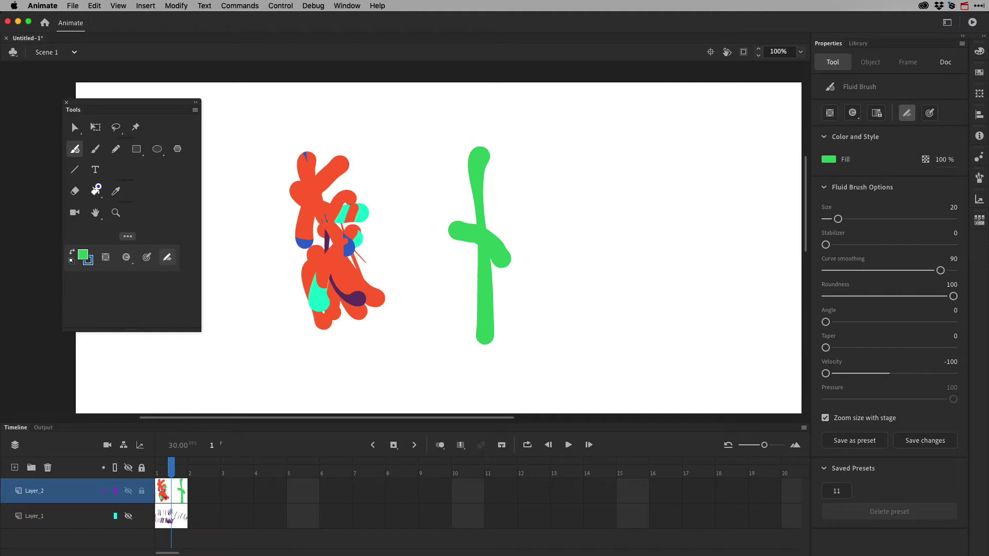
Step: Paint green Fluid Brush strokes over the two upper orange-red arms of the multicoloured artwork
{"action": "left_click", "coordinate": [95, 190]}
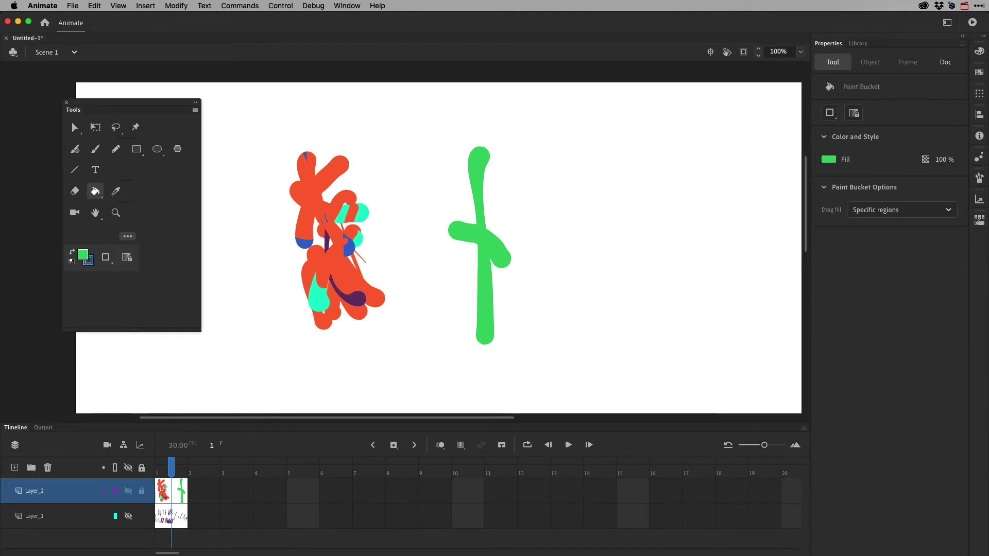
{"action": "left_click", "coordinate": [75, 149]}
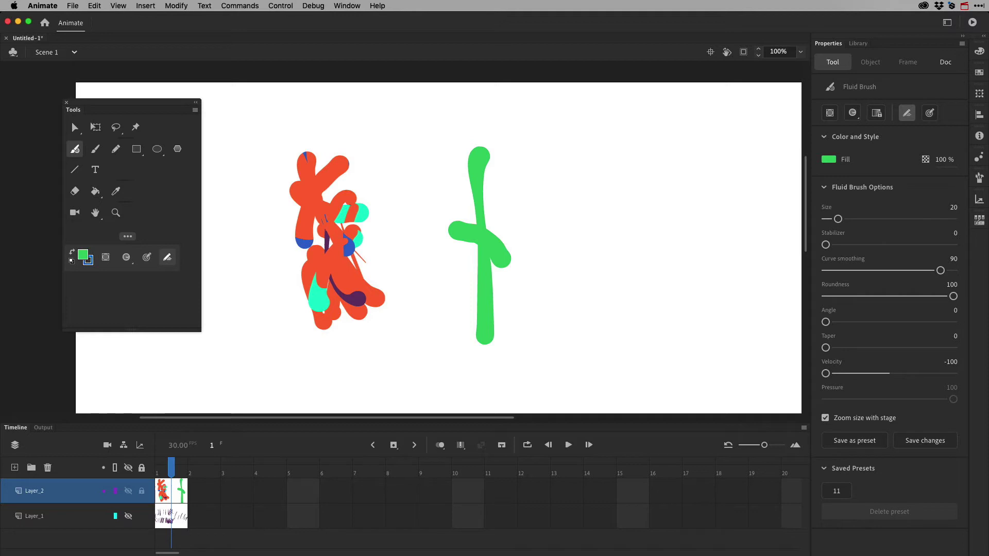
{"action": "mouse_move", "coordinate": [358, 198]}
{"action": "left_mouse_down"}
{"action": "mouse_move", "coordinate": [345, 192]}
{"action": "mouse_move", "coordinate": [337, 203]}
{"action": "left_mouse_up"}
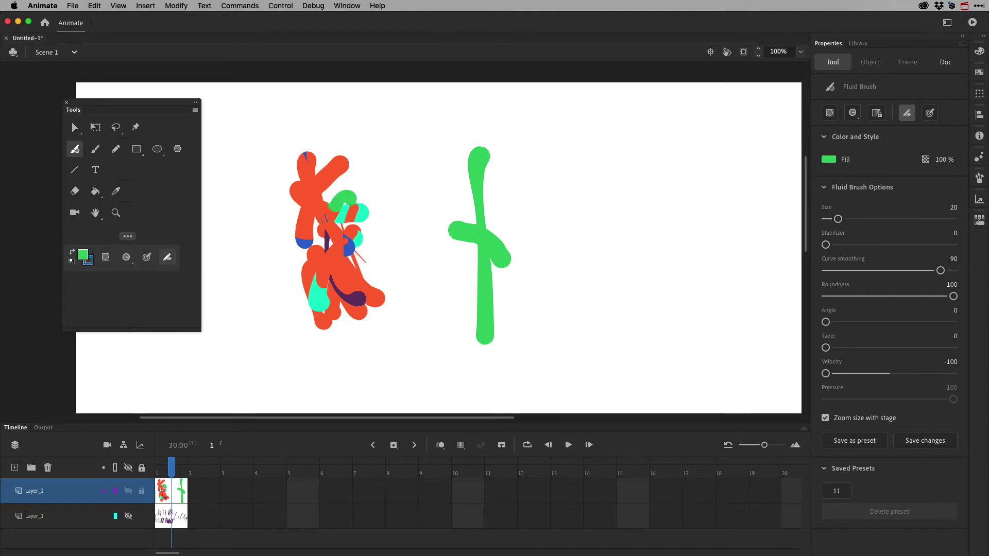
{"action": "left_click_drag", "start_coordinate": [343, 161], "coordinate": [328, 176]}
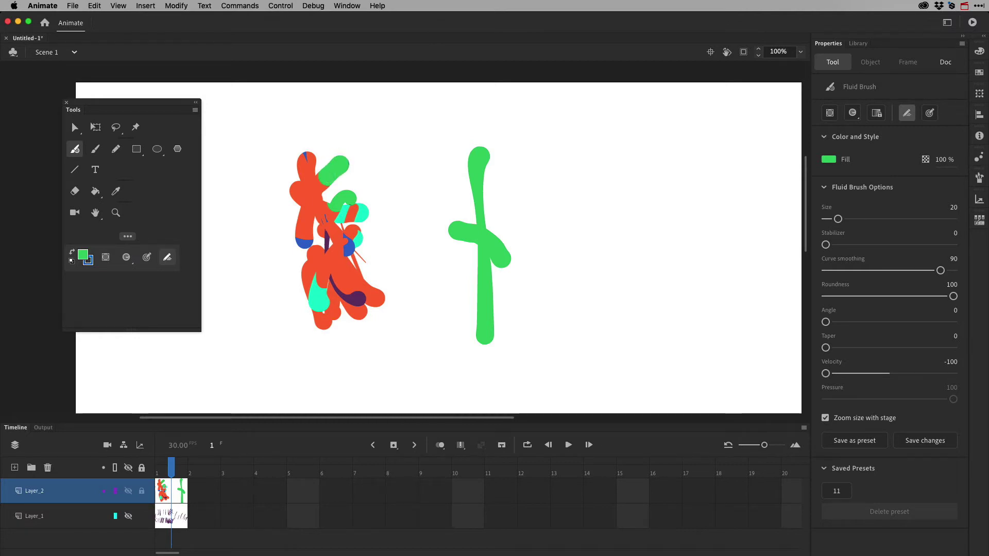
Step: Paint several loose green strokes between the artwork and the vertical stroke, plus one curved stroke on the empty area beyond it
{"action": "left_click_drag", "start_coordinate": [407, 315], "coordinate": [474, 127]}
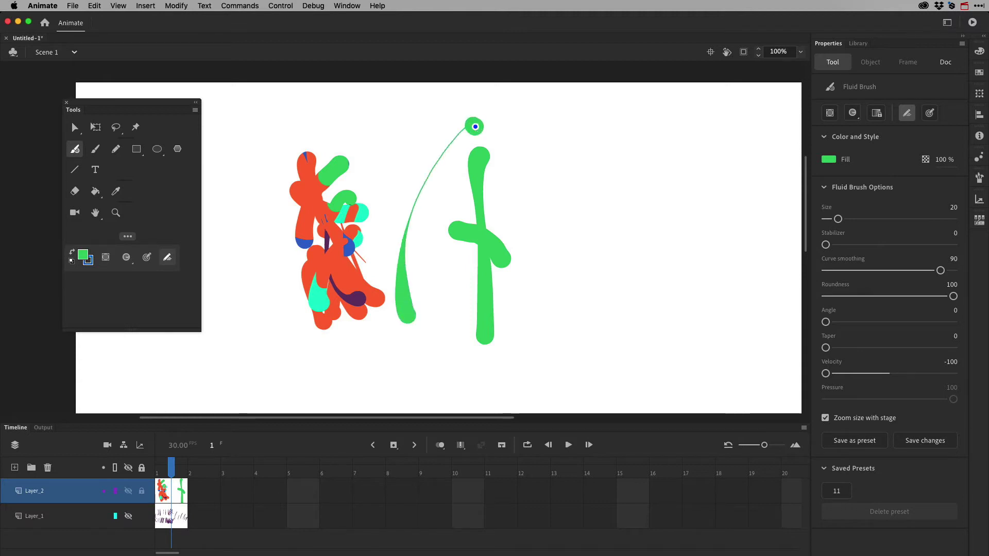
{"action": "left_click_drag", "start_coordinate": [424, 258], "coordinate": [479, 151]}
{"action": "mouse_move", "coordinate": [406, 183]}
{"action": "left_mouse_down"}
{"action": "mouse_move", "coordinate": [442, 281]}
{"action": "mouse_move", "coordinate": [447, 172]}
{"action": "left_mouse_up"}
{"action": "key", "text": "super+z"}
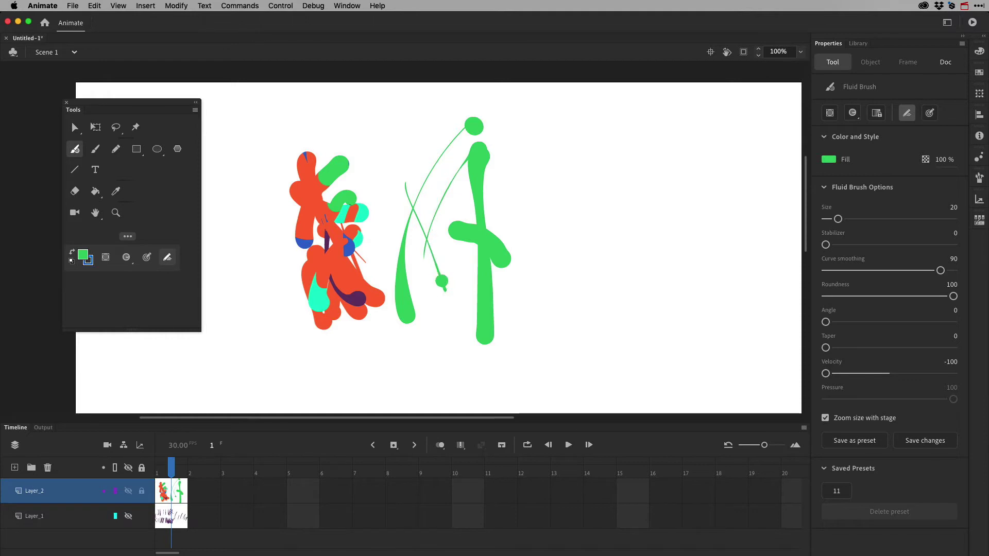
{"action": "left_click_drag", "start_coordinate": [451, 283], "coordinate": [454, 169]}
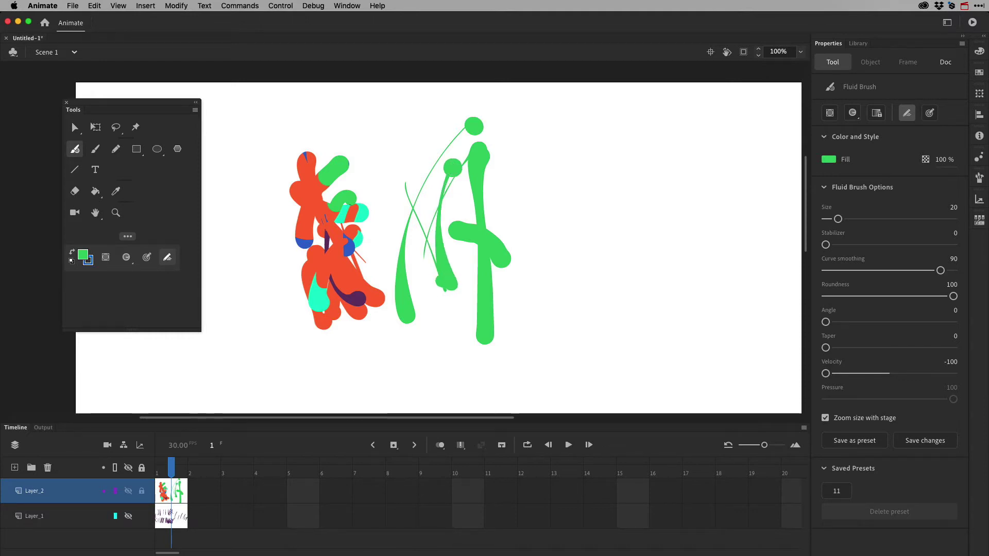
{"action": "left_click", "coordinate": [126, 257]}
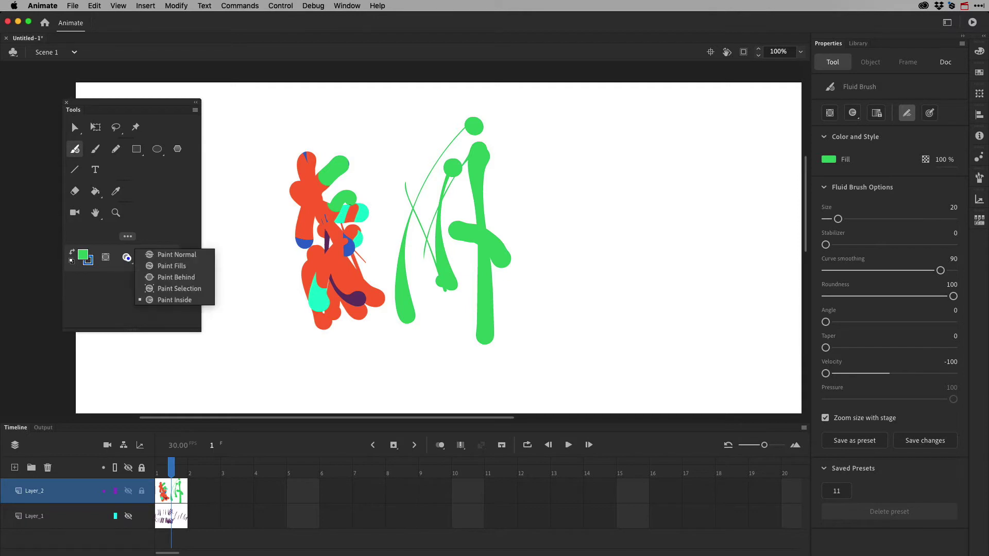
{"action": "left_click_drag", "start_coordinate": [583, 336], "coordinate": [624, 191]}
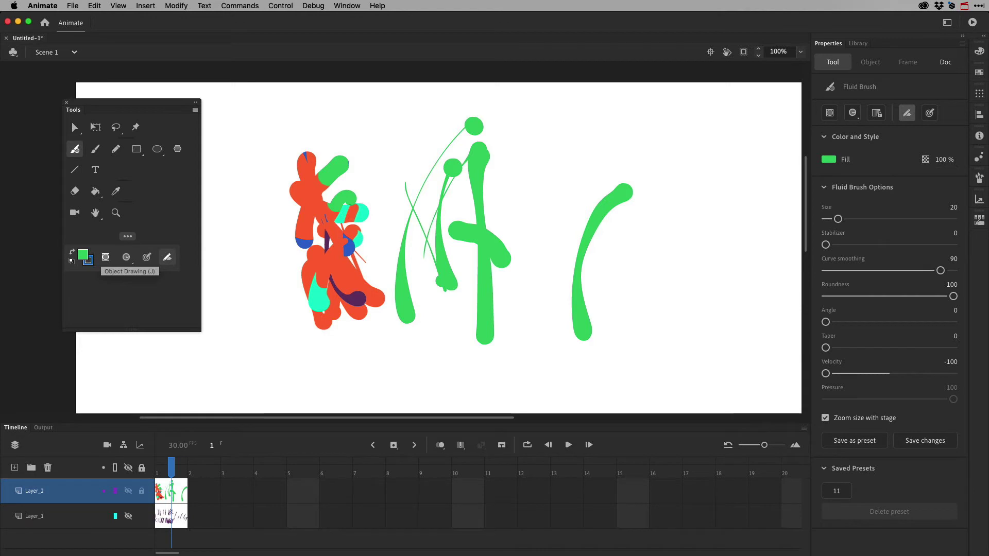
Step: Turn on Object Drawing for the Fluid Brush and set the brush mode to Paint Normal
{"action": "left_click", "coordinate": [105, 257]}
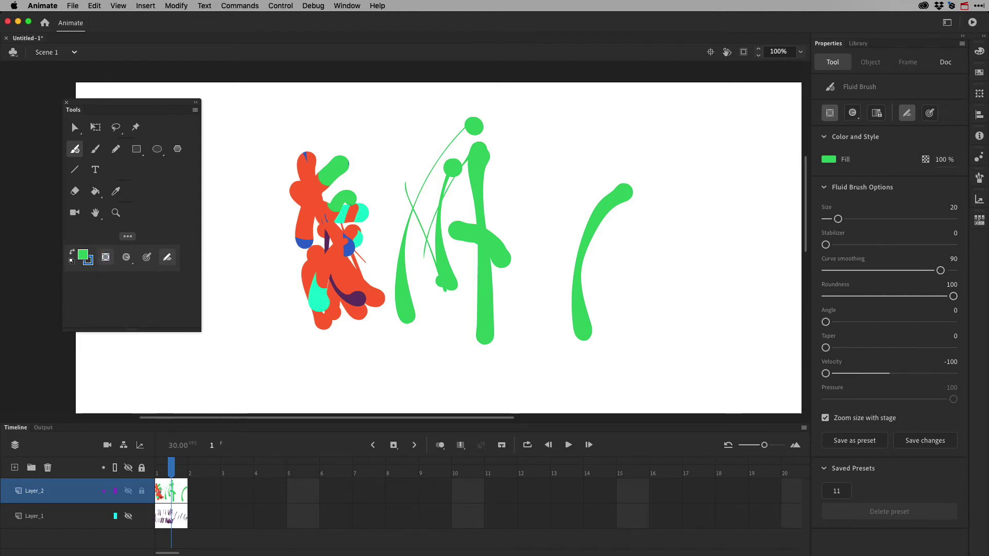
{"action": "left_click", "coordinate": [105, 257]}
{"action": "left_click", "coordinate": [106, 257]}
{"action": "key", "text": "super+z"}
{"action": "left_click", "coordinate": [125, 257]}
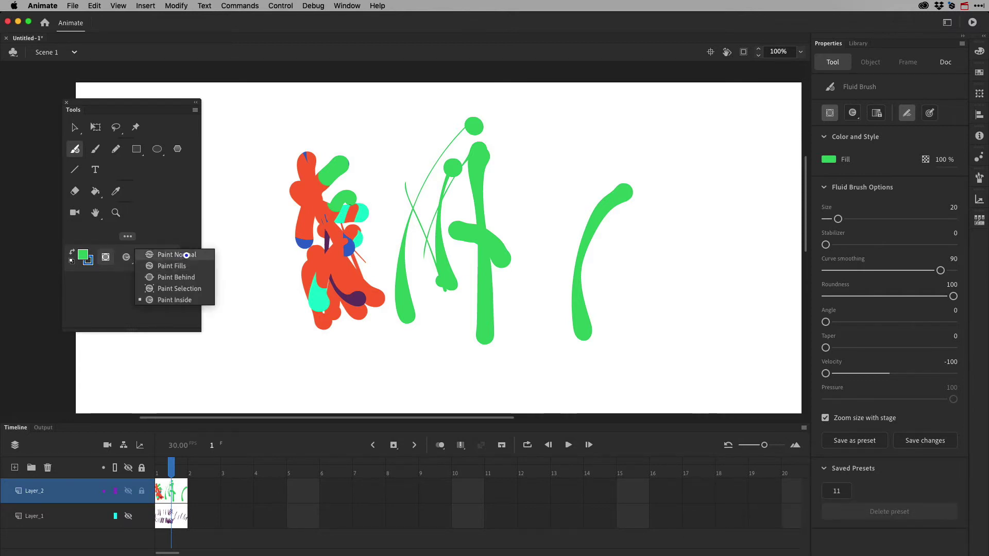
{"action": "left_click", "coordinate": [186, 255]}
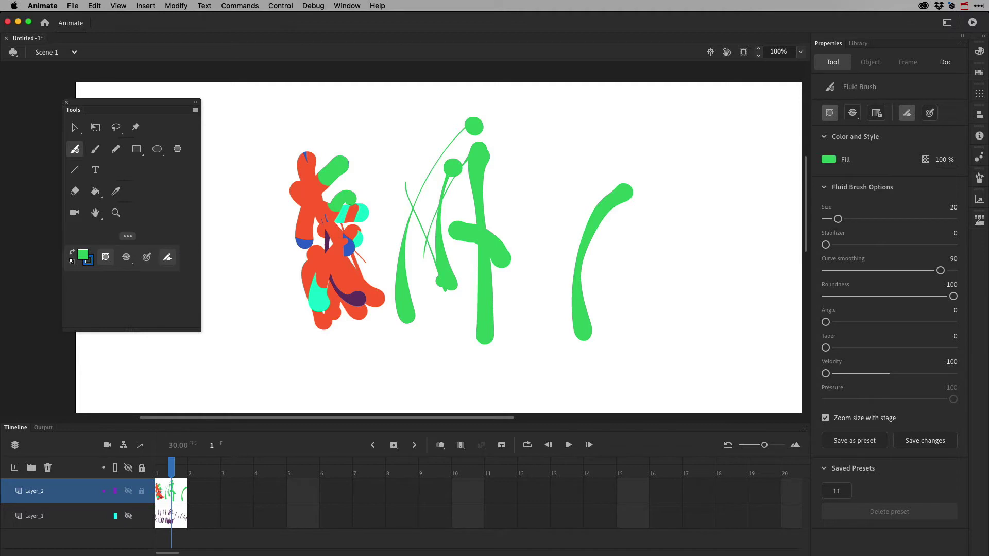
{"action": "left_click", "coordinate": [126, 257]}
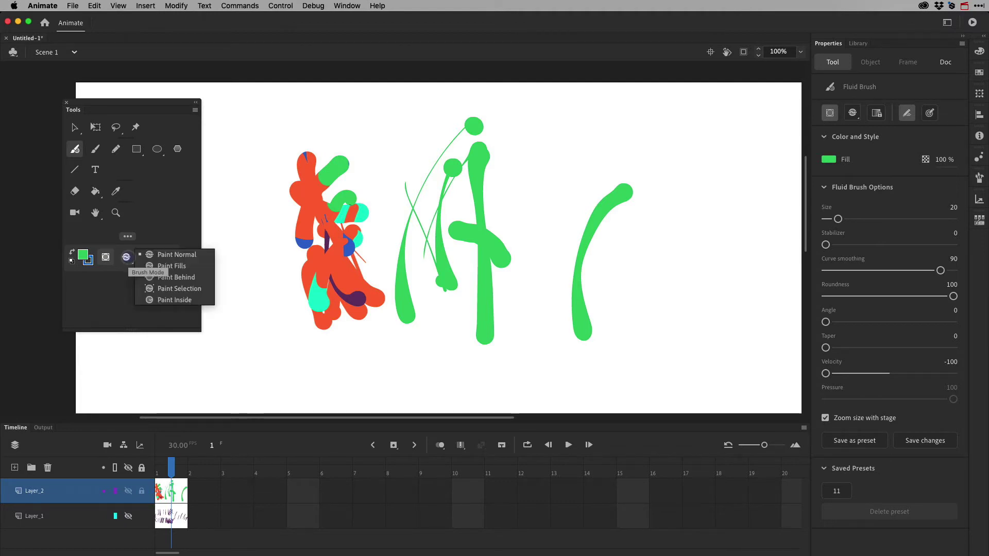
{"action": "left_click", "coordinate": [121, 258]}
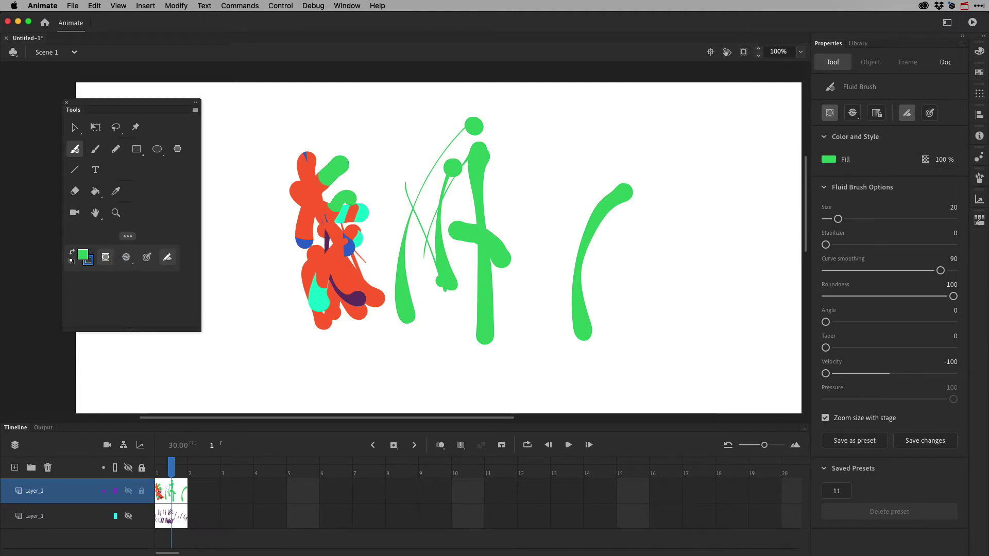
Step: With Object Drawing on, paint a horizontal green stroke about 260 px wide above the curved stroke and select it
{"action": "left_click", "coordinate": [106, 256]}
{"action": "key", "text": "j"}
{"action": "left_click_drag", "start_coordinate": [590, 138], "coordinate": [709, 134]}
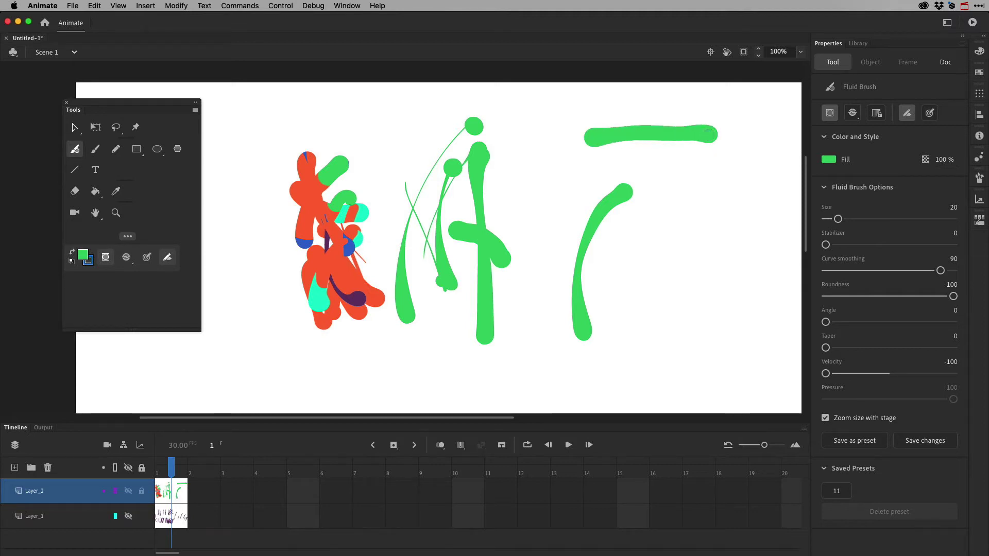
{"action": "key", "text": "v"}
{"action": "left_click", "coordinate": [694, 135]}
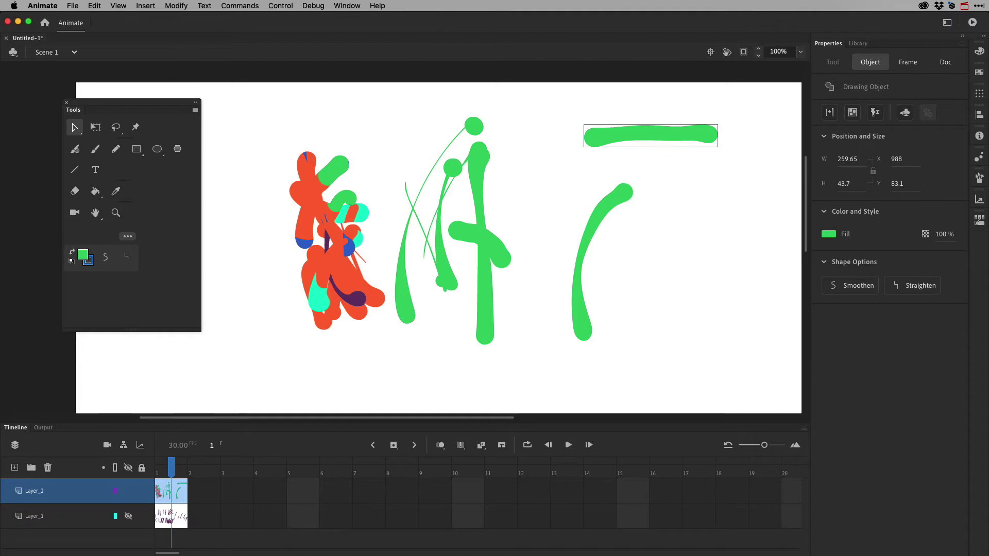
Step: Turn off Object Drawing and paint a diagonal green stroke crossing the separate curved stroke
{"action": "key", "text": "b"}
{"action": "left_click", "coordinate": [106, 257]}
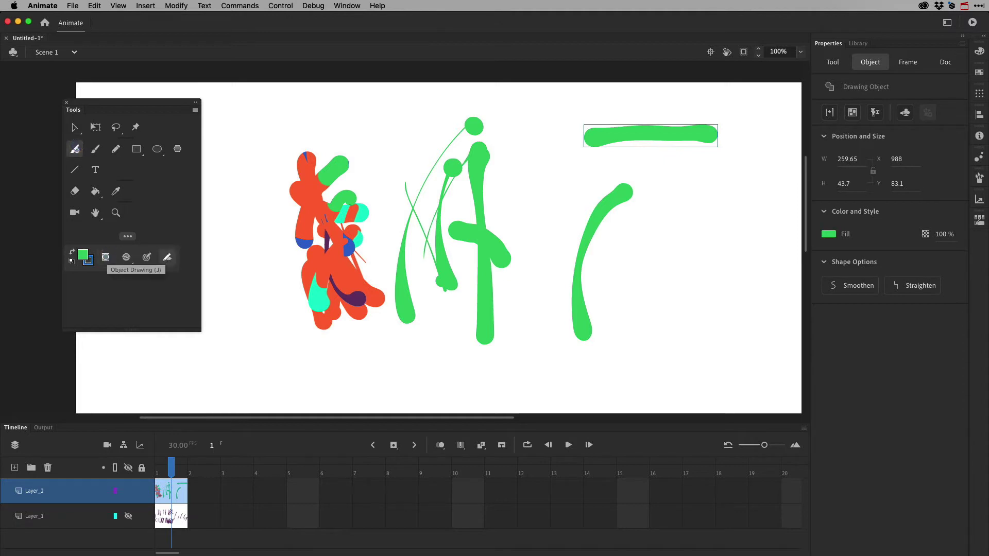
{"action": "left_click_drag", "start_coordinate": [563, 187], "coordinate": [613, 286]}
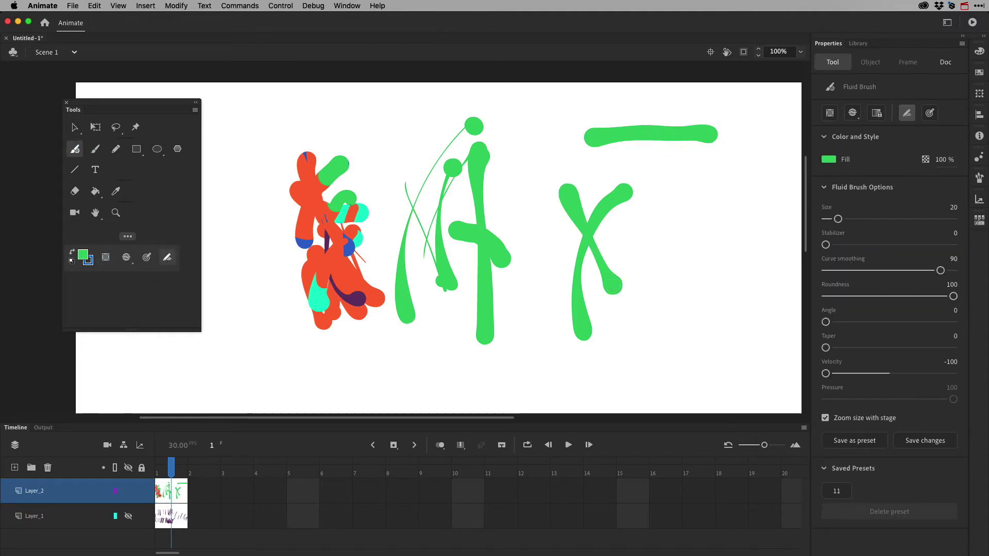
Step: Move the merged X-shaped strokes to about X 1036, Y 240 and display their anchor points with the Subselection tool
{"action": "key", "text": "v"}
{"action": "left_click", "coordinate": [588, 232]}
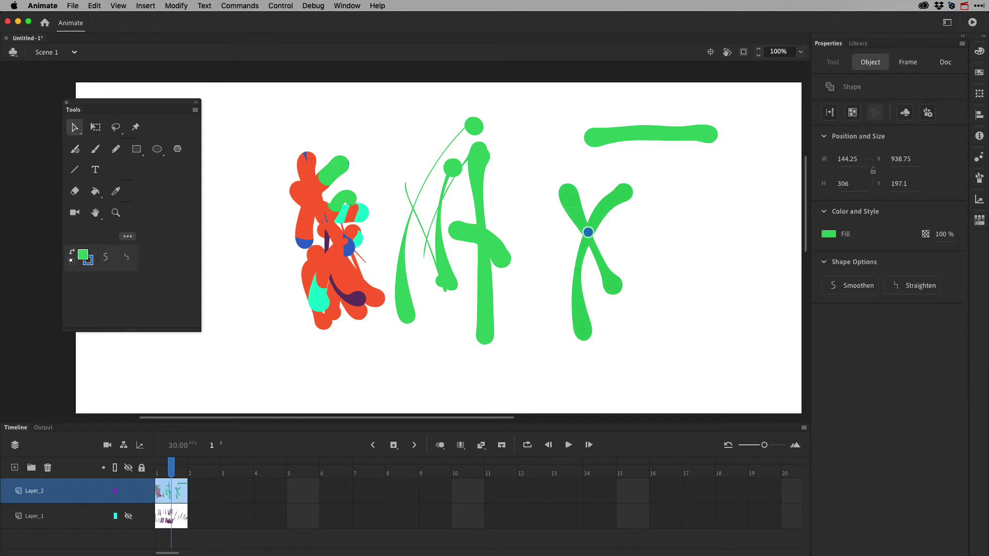
{"action": "left_click_drag", "start_coordinate": [588, 241], "coordinate": [638, 263]}
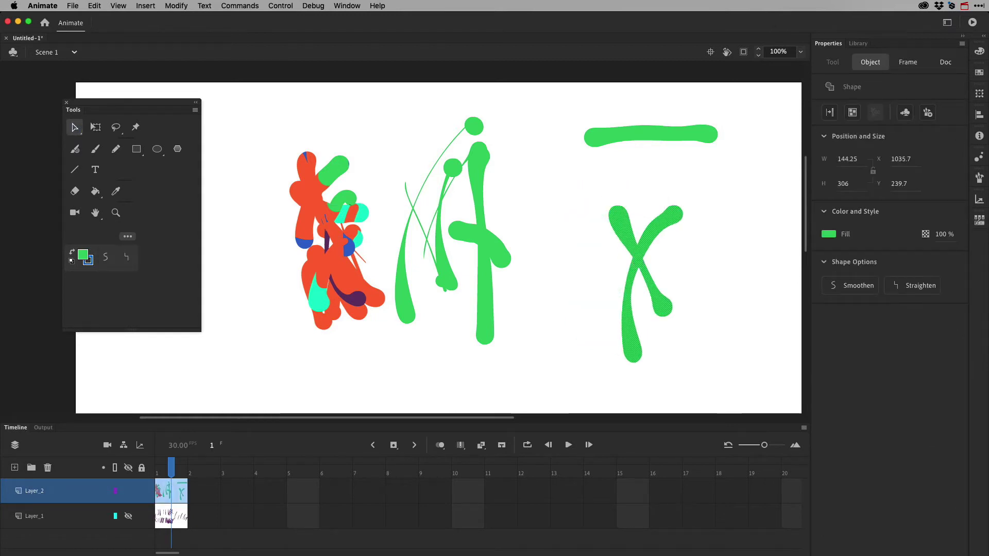
{"action": "left_click", "coordinate": [74, 127]}
{"action": "left_click", "coordinate": [117, 142]}
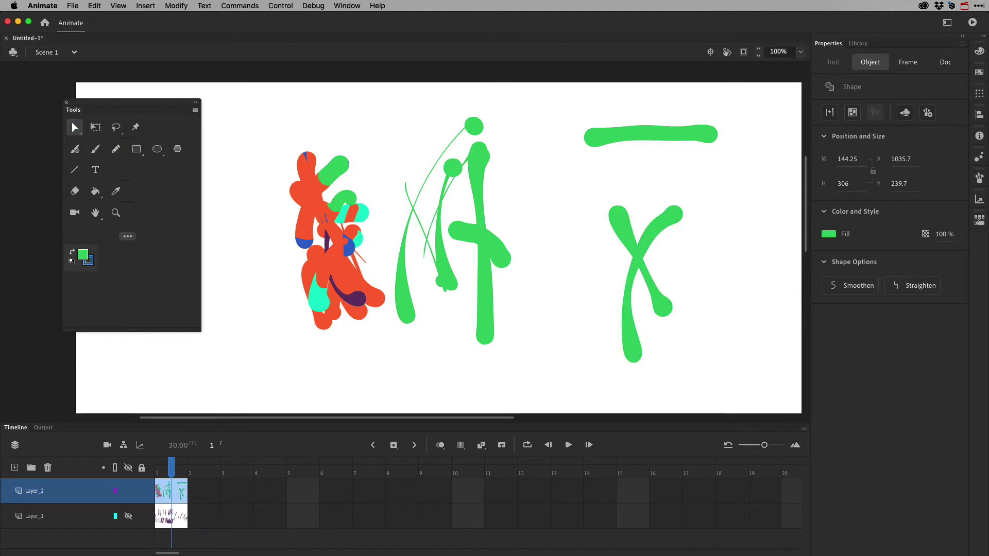
{"action": "left_click", "coordinate": [637, 238]}
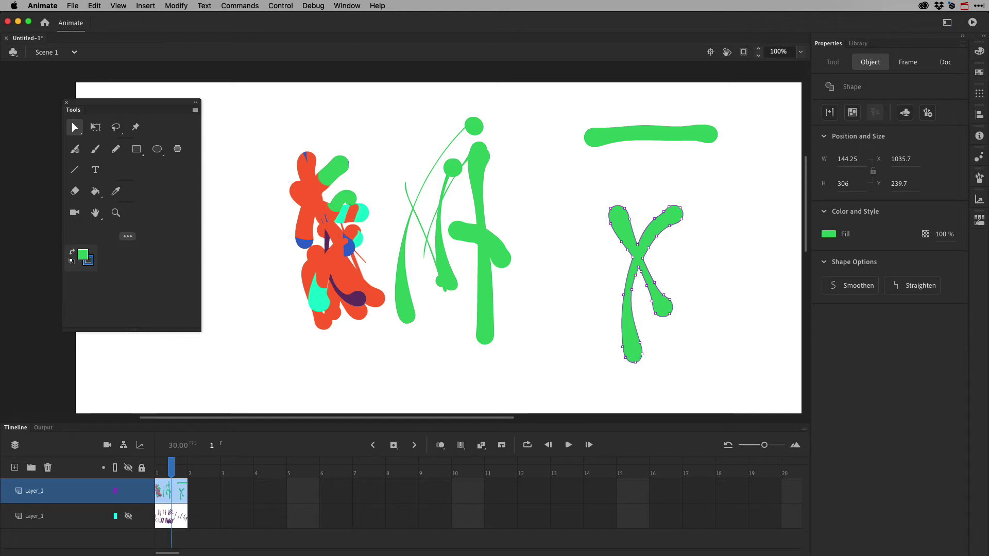
Step: With Object Drawing on, paint a diagonal green stroke across the horizontal one and drag the two objects apart, placing the diagonal at about X 1186, Y 20
{"action": "left_click", "coordinate": [75, 149]}
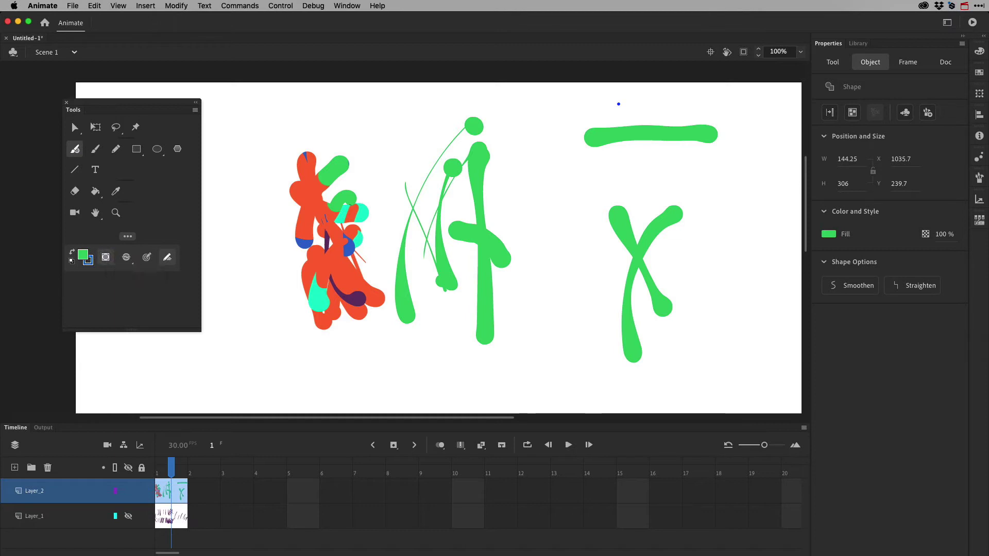
{"action": "mouse_move", "coordinate": [615, 98]}
{"action": "left_mouse_down"}
{"action": "mouse_move", "coordinate": [662, 157]}
{"action": "mouse_move", "coordinate": [661, 181]}
{"action": "left_mouse_up"}
{"action": "left_click", "coordinate": [75, 127]}
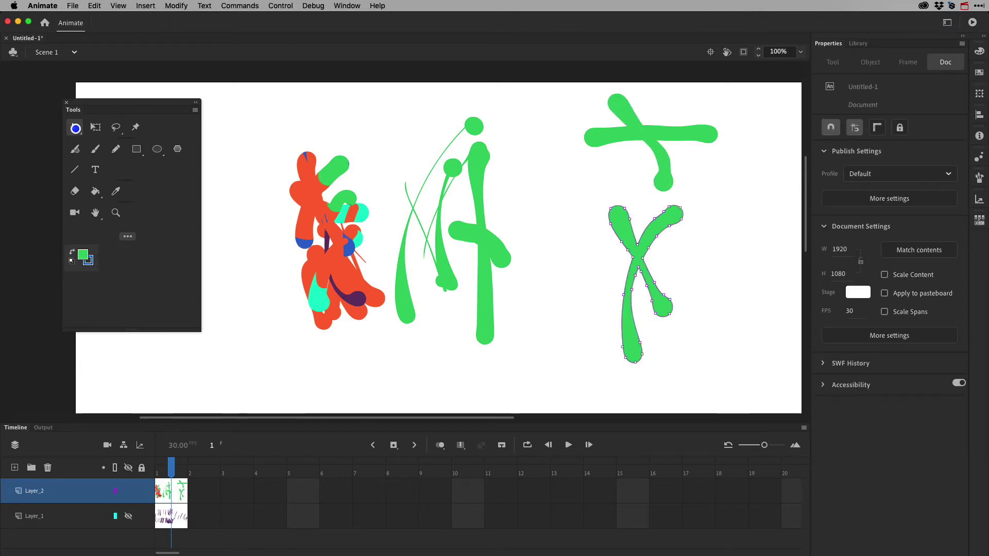
{"action": "left_click", "coordinate": [624, 110]}
{"action": "left_click_drag", "start_coordinate": [666, 159], "coordinate": [735, 170]}
{"action": "left_click_drag", "start_coordinate": [649, 135], "coordinate": [601, 135]}
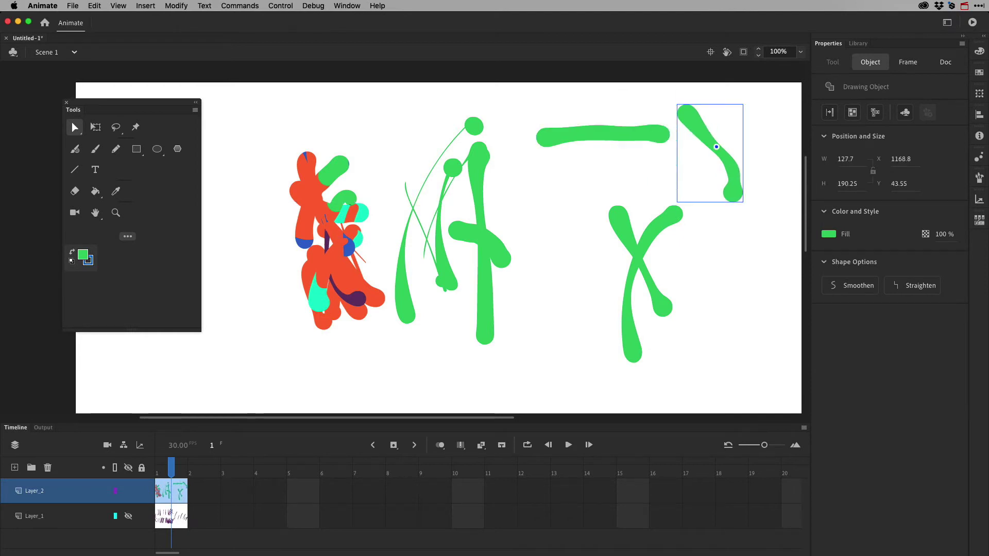
{"action": "mouse_move", "coordinate": [712, 148]}
{"action": "left_mouse_down"}
{"action": "mouse_move", "coordinate": [718, 132]}
{"action": "mouse_move", "coordinate": [613, 141]}
{"action": "mouse_move", "coordinate": [691, 141]}
{"action": "left_mouse_up"}
{"action": "left_click_drag", "start_coordinate": [667, 104], "coordinate": [705, 104]}
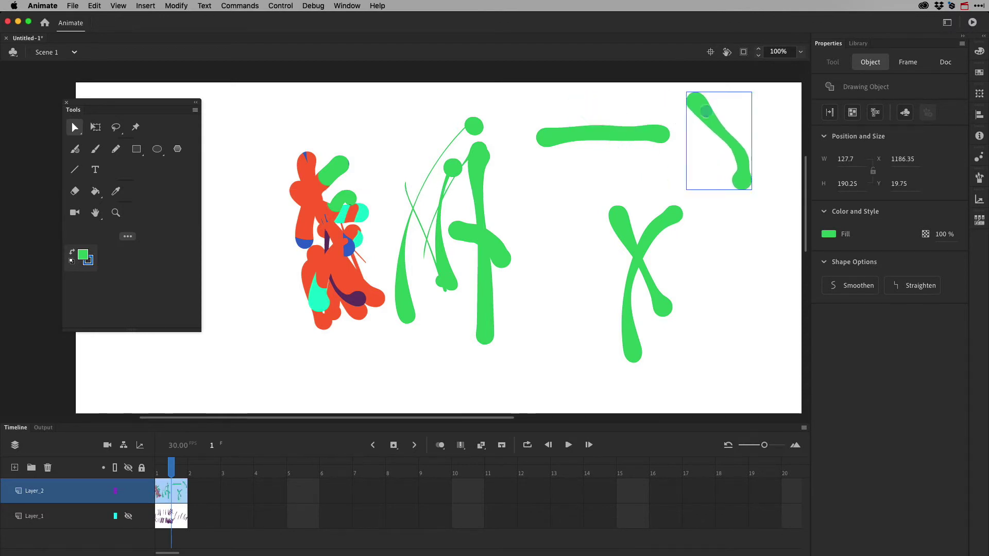
Step: Reshape the diagonal stroke object with the Subselection tool by pulling its middle anchor points outward on both sides
{"action": "left_click", "coordinate": [74, 125]}
{"action": "left_click", "coordinate": [118, 143]}
{"action": "left_click", "coordinate": [744, 151]}
{"action": "left_click", "coordinate": [729, 134]}
{"action": "mouse_move", "coordinate": [729, 132]}
{"action": "left_mouse_down"}
{"action": "mouse_move", "coordinate": [731, 122]}
{"action": "mouse_move", "coordinate": [708, 158]}
{"action": "left_mouse_up"}
{"action": "left_click_drag", "start_coordinate": [733, 123], "coordinate": [740, 110]}
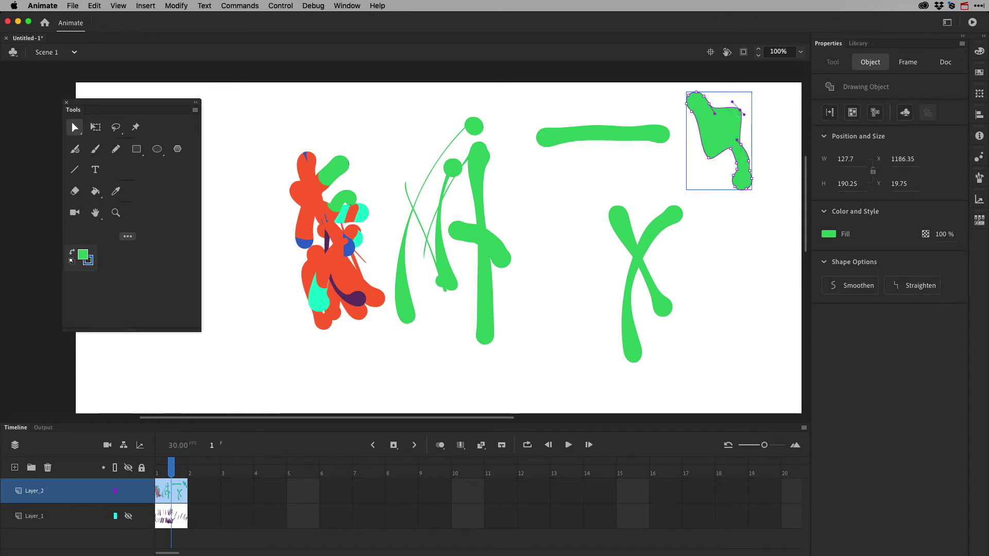
Step: Open the reshaped drawing object in its own editing mode and return to Scene 1
{"action": "left_click", "coordinate": [76, 127]}
{"action": "left_click", "coordinate": [105, 128]}
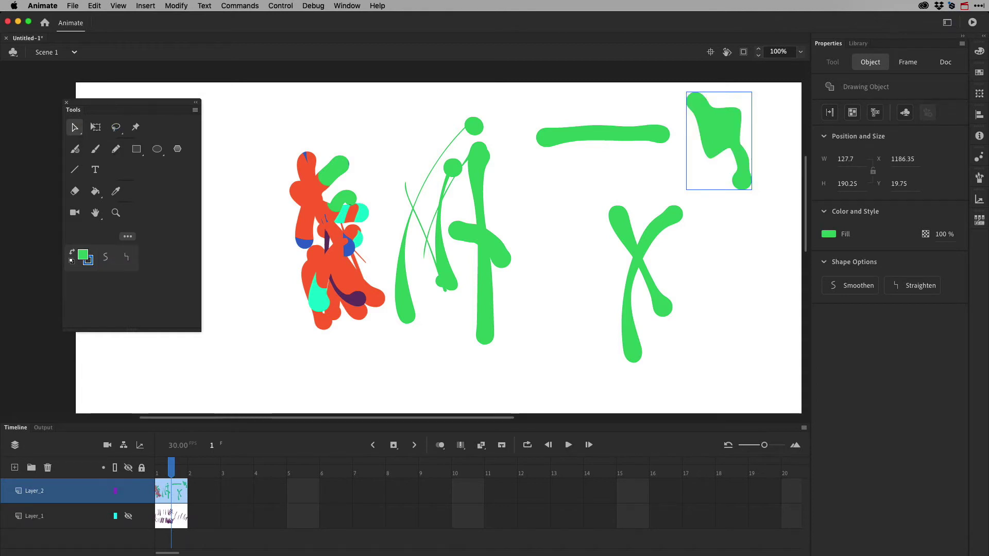
{"action": "double_click", "coordinate": [733, 128]}
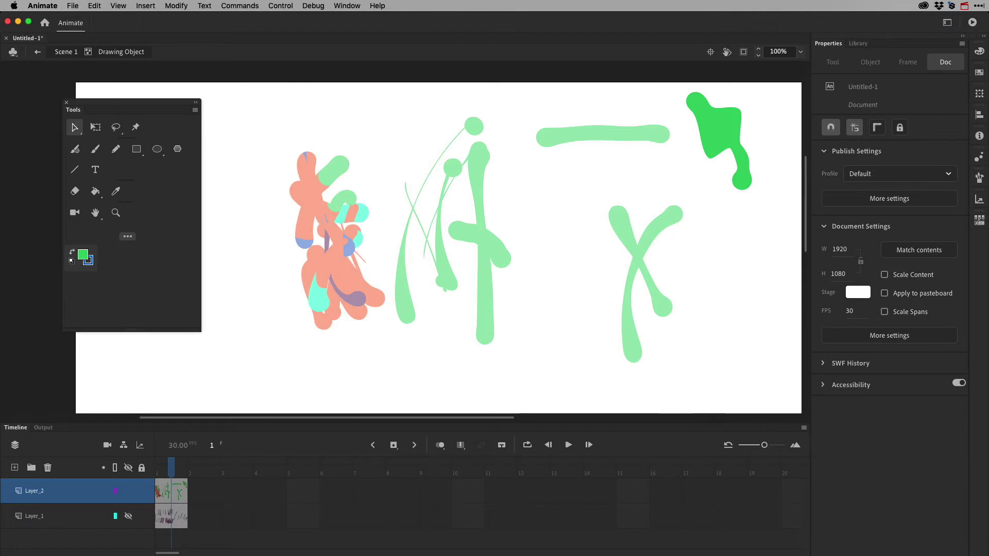
{"action": "left_click", "coordinate": [66, 51]}
Step: Display the reshaped object's anchor points and handles with the Subselection tool
{"action": "left_click", "coordinate": [74, 127]}
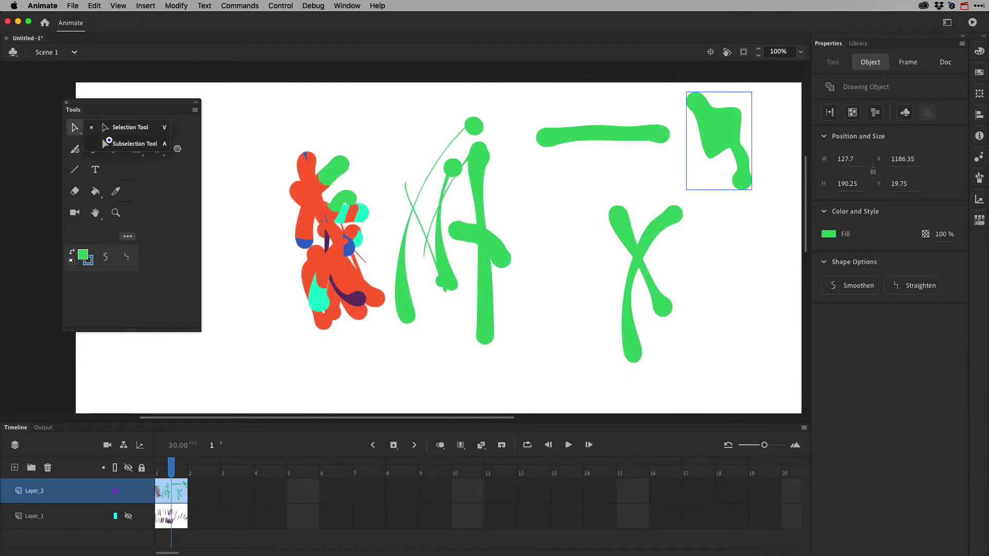
{"action": "left_click", "coordinate": [128, 147]}
{"action": "left_click", "coordinate": [740, 111]}
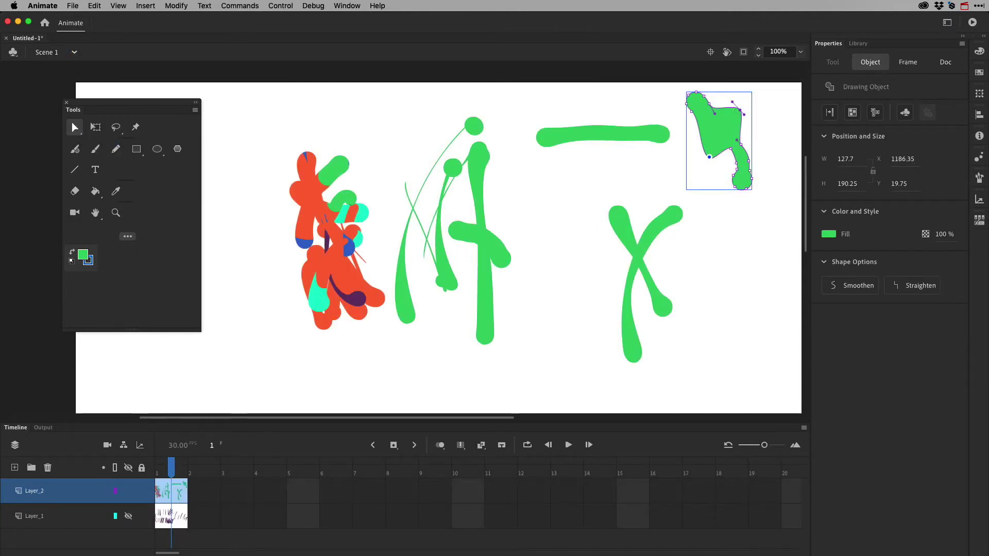
Step: Move the reshaped green drawing object down and right to about X 1234, Y 89
{"action": "left_click", "coordinate": [708, 157]}
{"action": "mouse_move", "coordinate": [709, 157]}
{"action": "left_mouse_down"}
{"action": "mouse_move", "coordinate": [699, 166]}
{"action": "mouse_move", "coordinate": [718, 174]}
{"action": "mouse_move", "coordinate": [751, 133]}
{"action": "mouse_move", "coordinate": [701, 194]}
{"action": "mouse_move", "coordinate": [708, 206]}
{"action": "mouse_move", "coordinate": [742, 170]}
{"action": "left_mouse_up"}
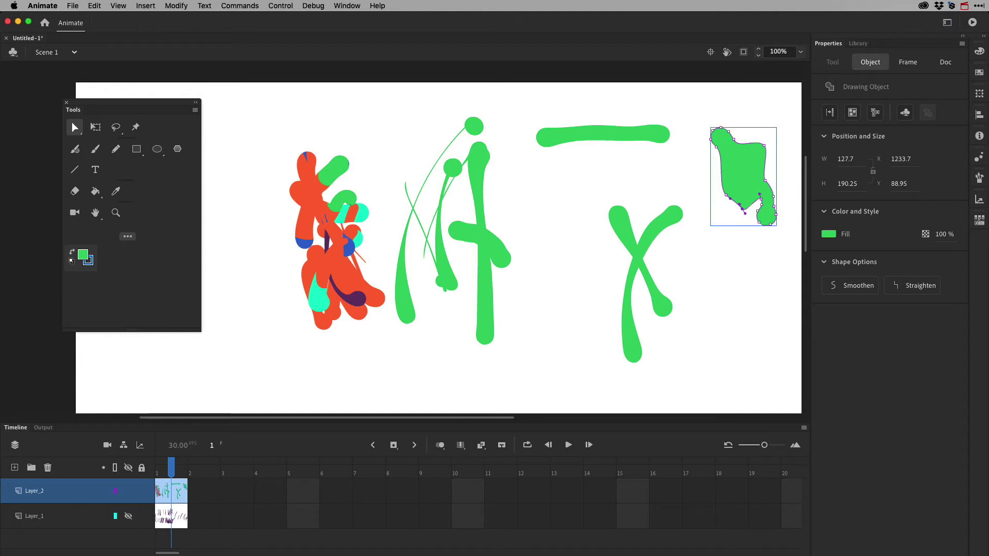
Step: Activate the Fluid Brush and examine its lock fill setting and paint mode choices
{"action": "left_click", "coordinate": [75, 149]}
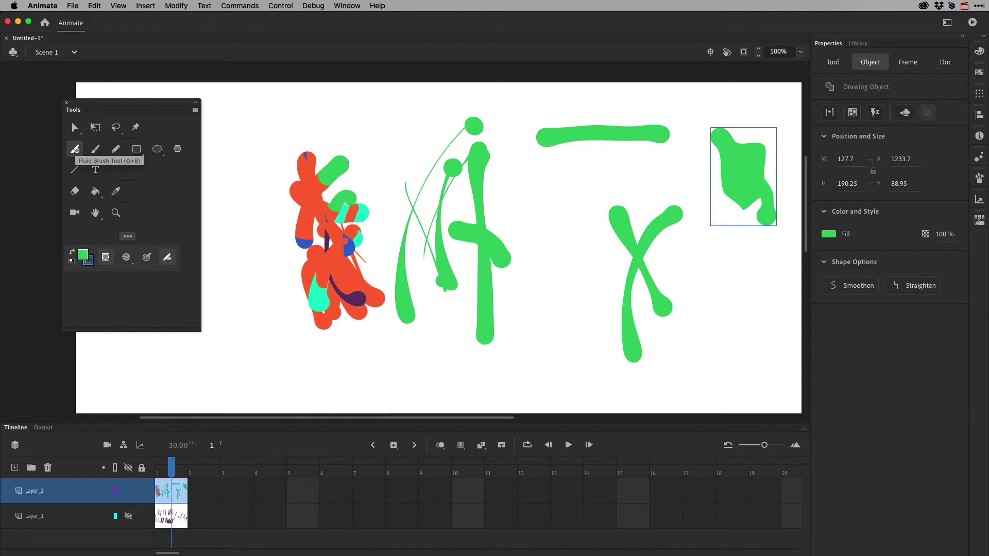
{"action": "left_click", "coordinate": [833, 62]}
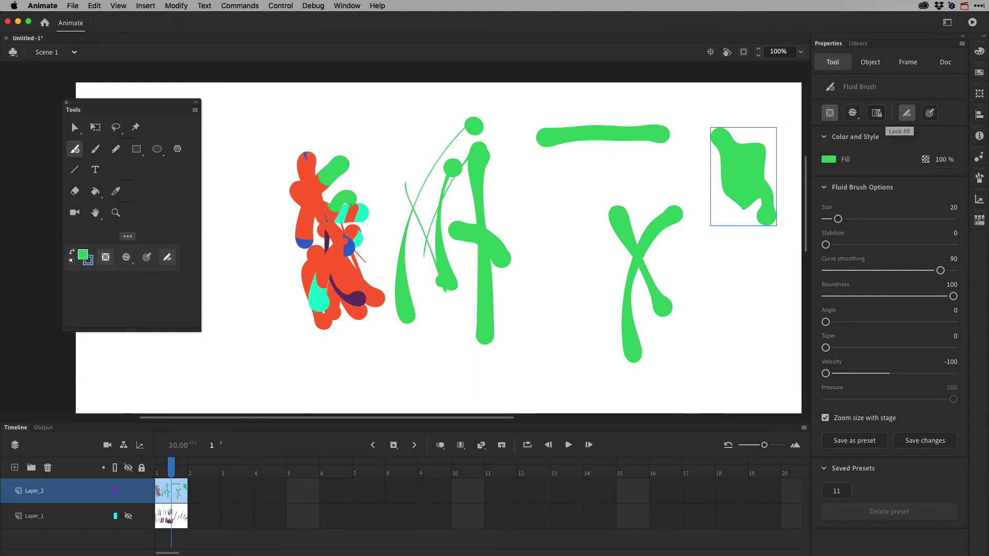
{"action": "left_click", "coordinate": [880, 113]}
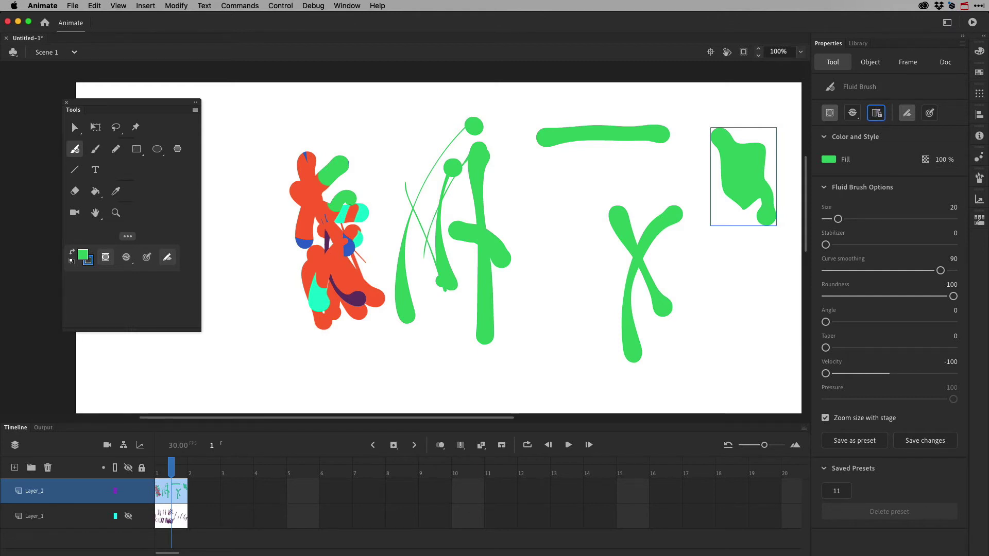
{"action": "left_click", "coordinate": [852, 112]}
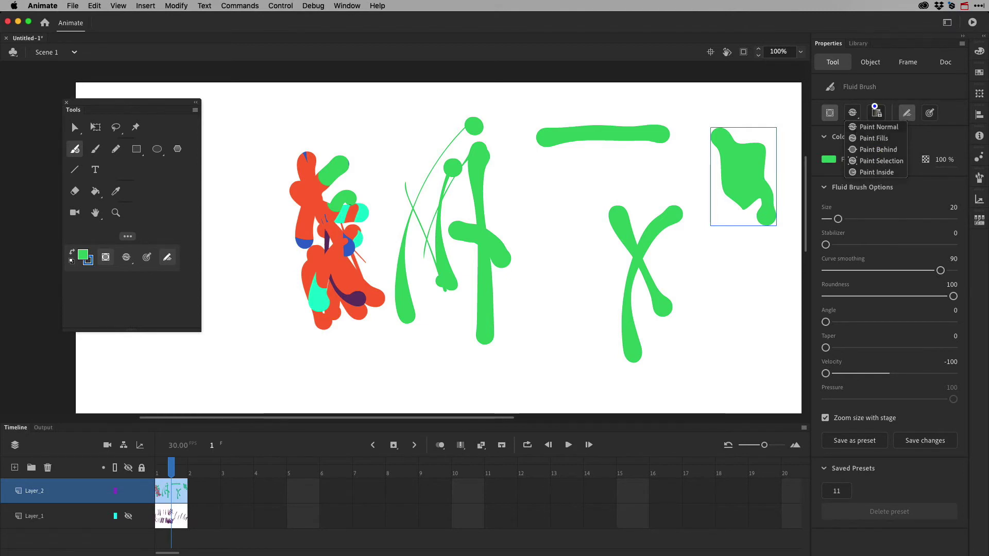
{"action": "left_click", "coordinate": [126, 257]}
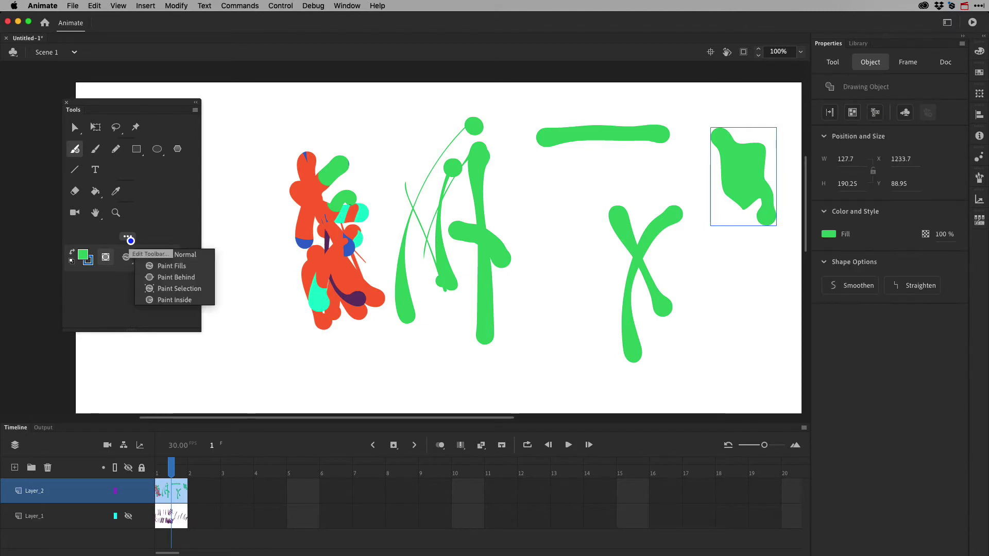
{"action": "left_click", "coordinate": [834, 58]}
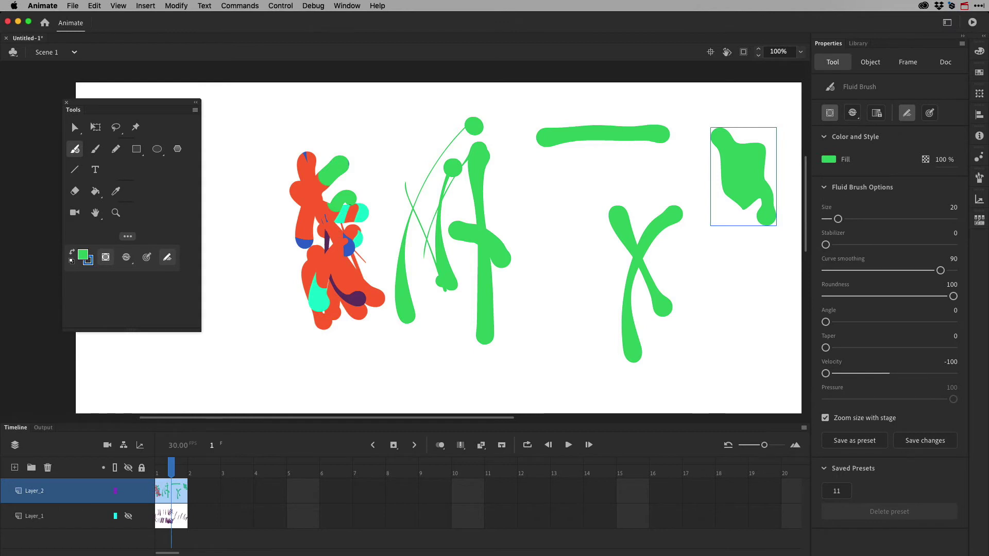
Step: Turn off Object Drawing, set the brush size to 1 and paint five thin vertical strokes below the reshaped object
{"action": "left_click", "coordinate": [829, 113]}
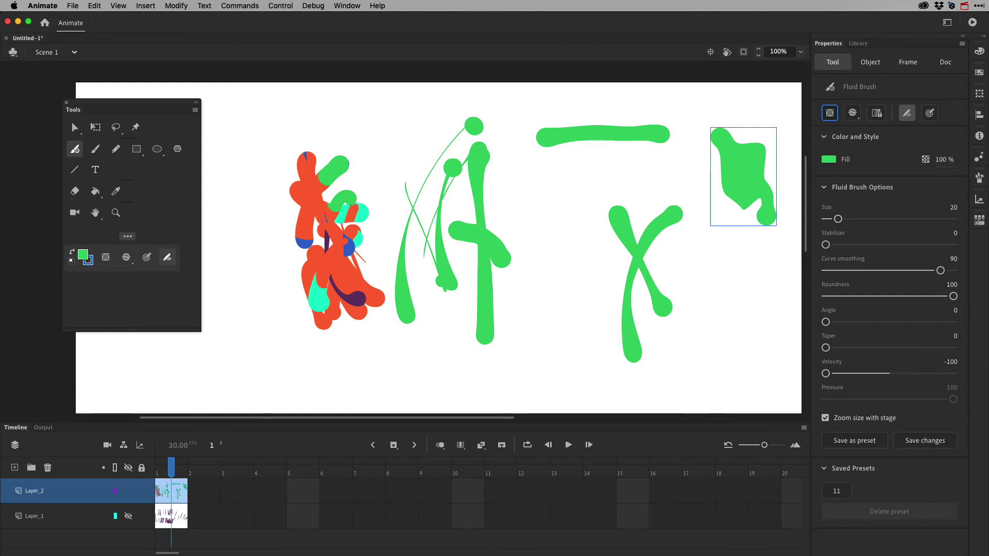
{"action": "left_click_drag", "start_coordinate": [837, 219], "coordinate": [814, 222]}
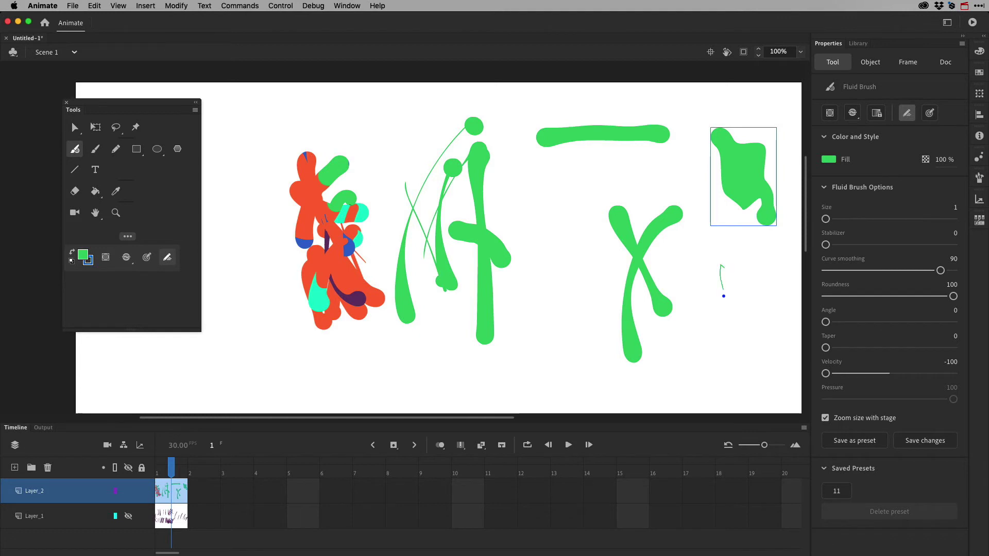
{"action": "left_click_drag", "start_coordinate": [724, 297], "coordinate": [726, 344]}
{"action": "mouse_move", "coordinate": [735, 267]}
{"action": "left_mouse_down"}
{"action": "mouse_move", "coordinate": [736, 343]}
{"action": "mouse_move", "coordinate": [747, 347]}
{"action": "left_mouse_up"}
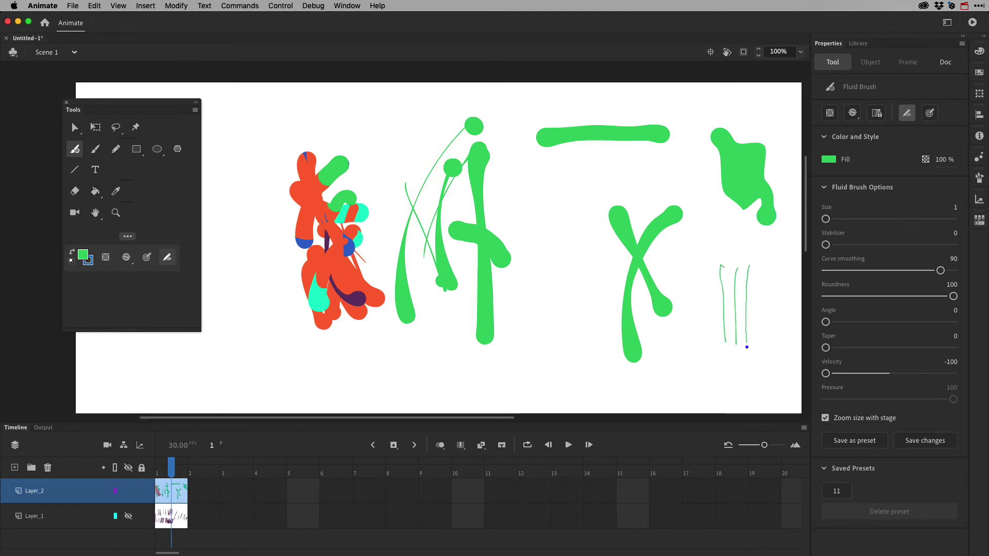
{"action": "mouse_move", "coordinate": [755, 266]}
{"action": "left_mouse_down"}
{"action": "mouse_move", "coordinate": [755, 344]}
{"action": "mouse_move", "coordinate": [765, 344]}
{"action": "left_mouse_up"}
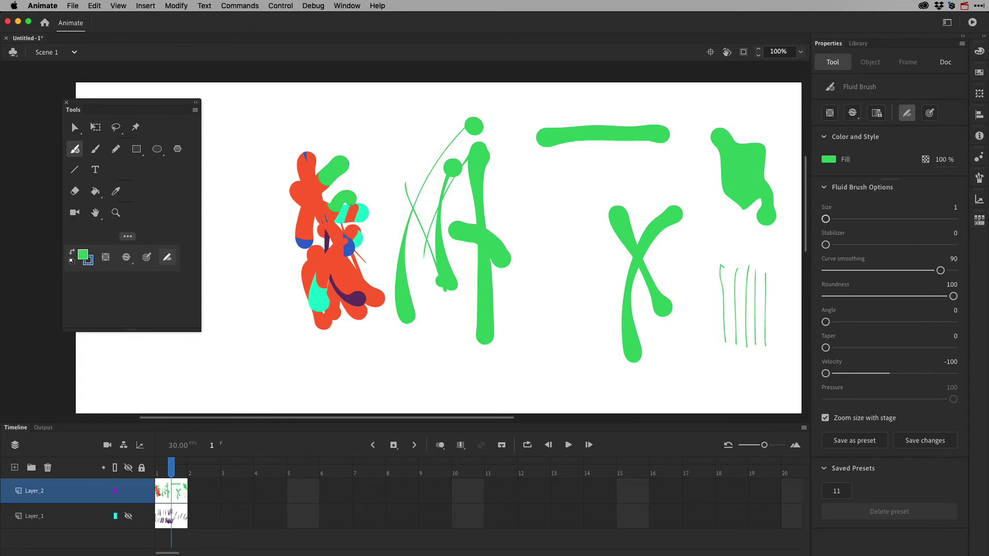
Step: Raise the brush size to 51 and paint two short, thick vertical strokes below the horizontal green bar
{"action": "left_click_drag", "start_coordinate": [825, 218], "coordinate": [862, 218]}
{"action": "left_click_drag", "start_coordinate": [862, 218], "coordinate": [850, 218]}
{"action": "key", "text": "bracketright"}
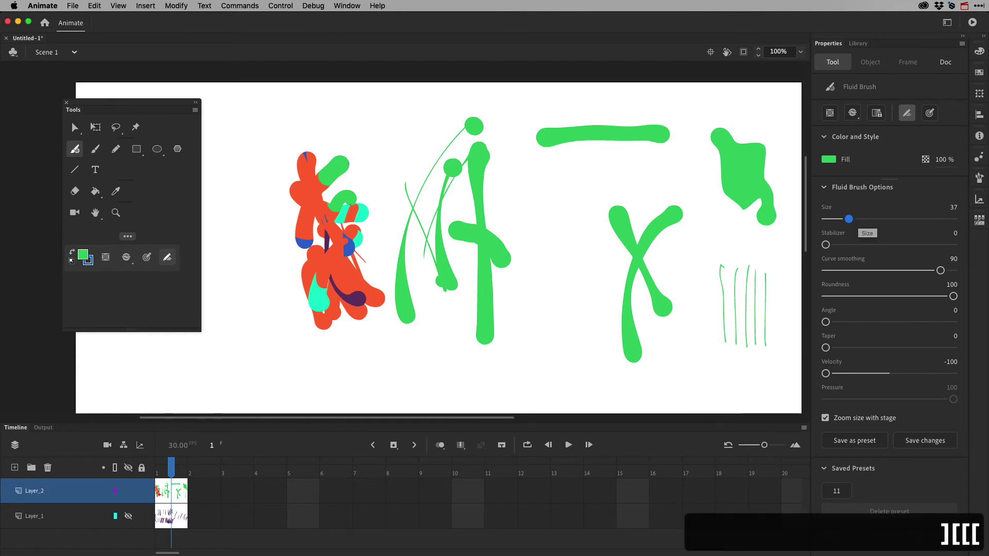
{"action": "key", "text": "bracketright"}
{"action": "key", "text": "bracketright"}
{"action": "key", "text": "bracketleft"}
{"action": "key", "text": "bracketleft"}
{"action": "key", "text": "bracketleft"}
{"action": "key", "text": "bracketleft"}
{"action": "key", "text": "bracketleft"}
{"action": "key", "text": "bracketleft"}
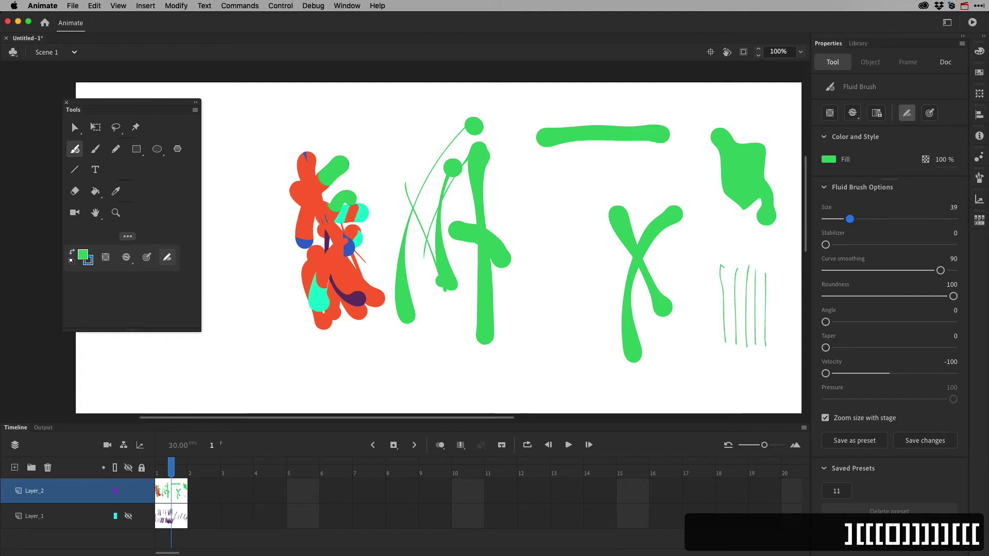
{"action": "key", "text": "bracketright"}
{"action": "key", "text": "bracketright"}
{"action": "key", "text": "bracketright"}
{"action": "key", "text": "bracketright"}
{"action": "key", "text": "bracketright"}
{"action": "key", "text": "bracketright"}
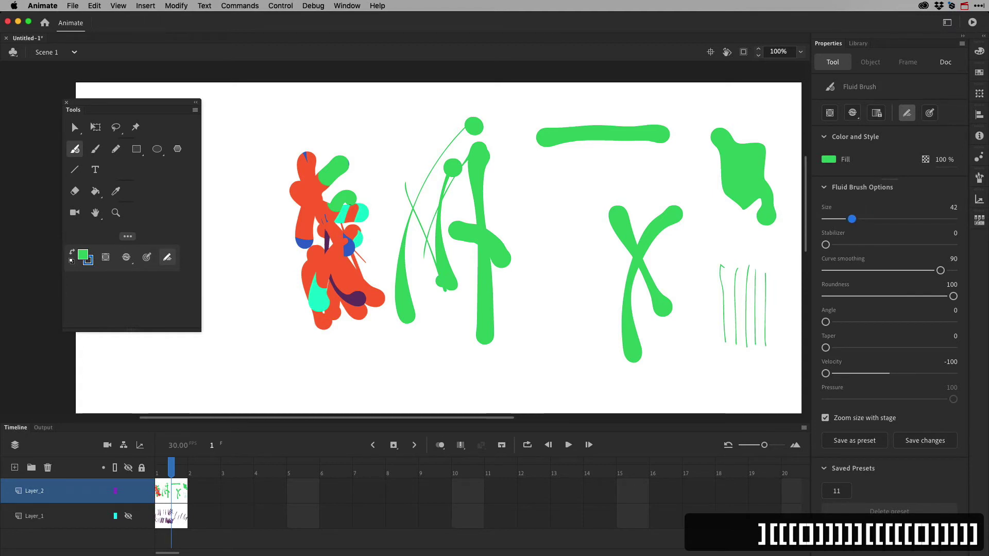
{"action": "key", "text": "bracketright"}
{"action": "key", "text": "bracketright"}
{"action": "key", "text": "bracketright"}
{"action": "key", "text": "bracketright"}
{"action": "key", "text": "bracketright"}
{"action": "key", "text": "bracketright"}
{"action": "key", "text": "bracketright"}
{"action": "key", "text": "bracketright"}
{"action": "key", "text": "bracketright"}
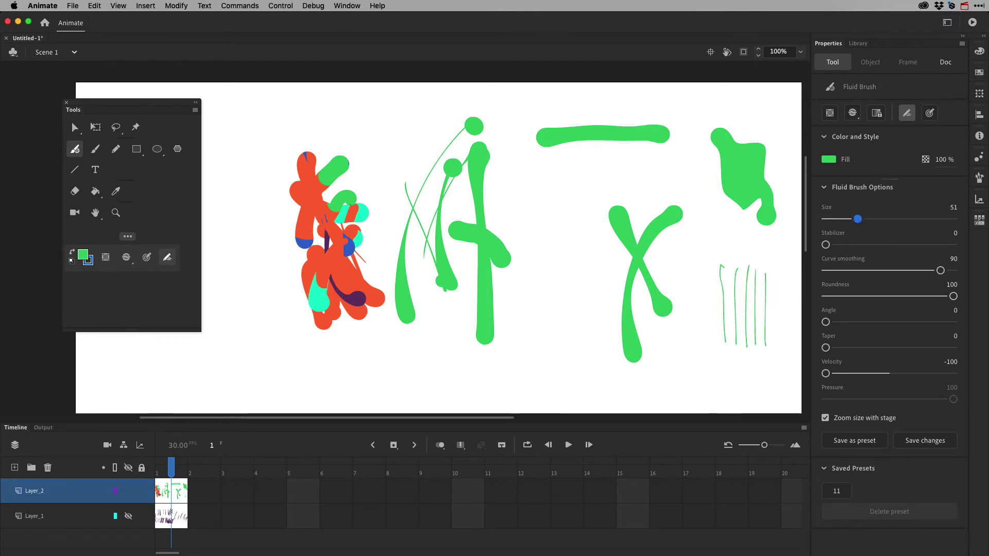
{"action": "left_click_drag", "start_coordinate": [557, 185], "coordinate": [559, 212]}
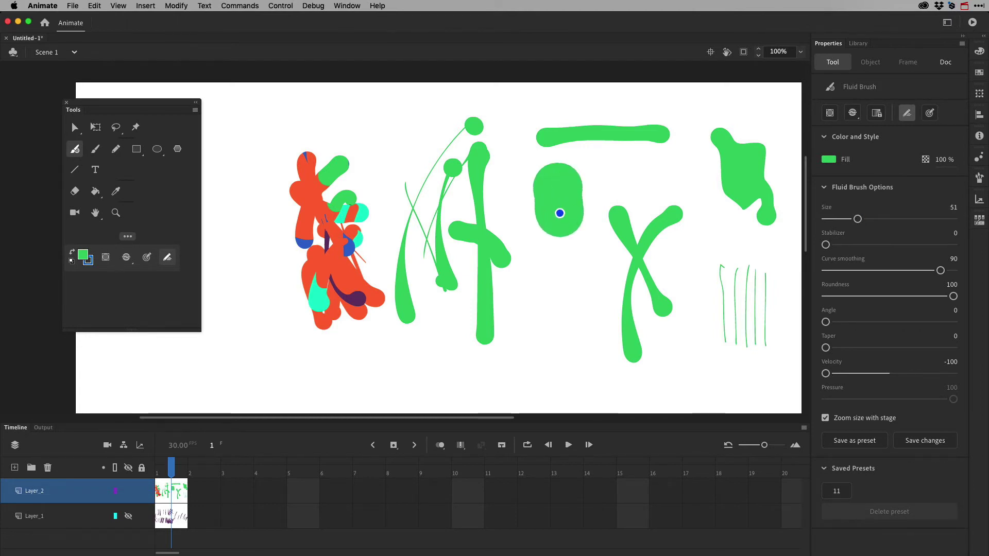
{"action": "left_click_drag", "start_coordinate": [561, 268], "coordinate": [564, 307]}
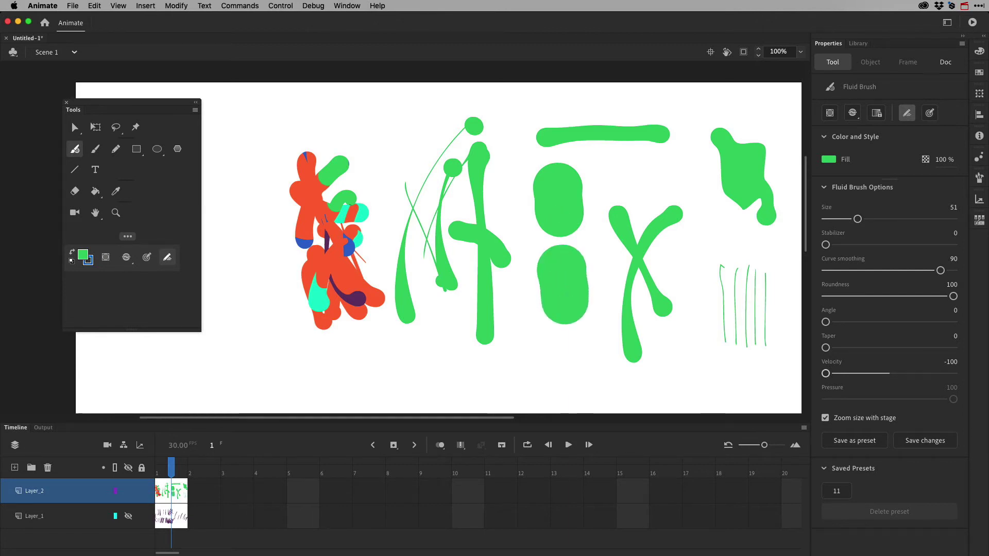
Step: Set the brush velocity to -52 and paint a short blob beside the X shape and a long horizontal stroke low on the stage
{"action": "left_click_drag", "start_coordinate": [825, 373], "coordinate": [856, 372]}
{"action": "left_click_drag", "start_coordinate": [691, 325], "coordinate": [685, 343]}
{"action": "left_click_drag", "start_coordinate": [335, 360], "coordinate": [533, 378]}
Step: Enable brush pressure and paint two stacked vertical strokes left of the orange shape, the lower at size 24 and the upper at size 51
{"action": "left_click_drag", "start_coordinate": [858, 219], "coordinate": [840, 219]}
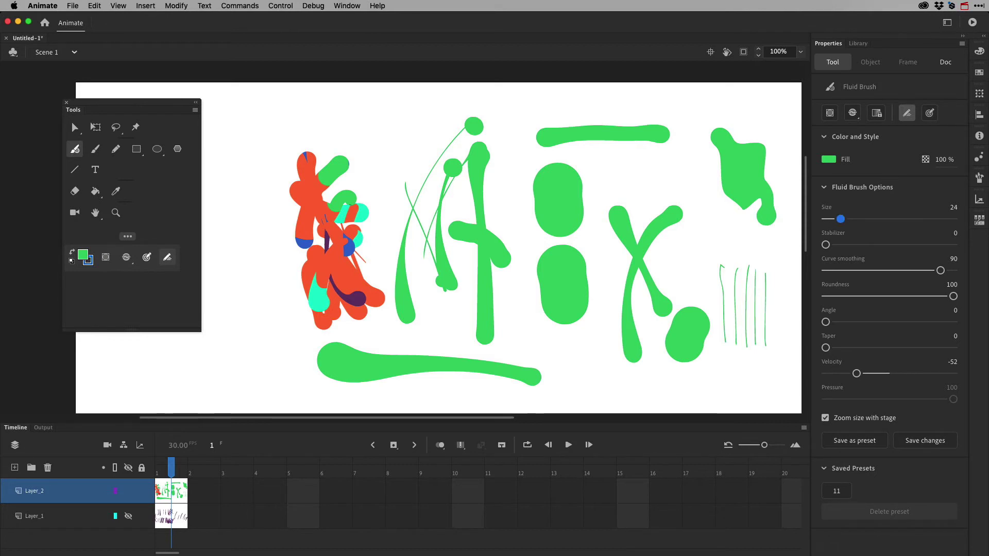
{"action": "left_click", "coordinate": [929, 113]}
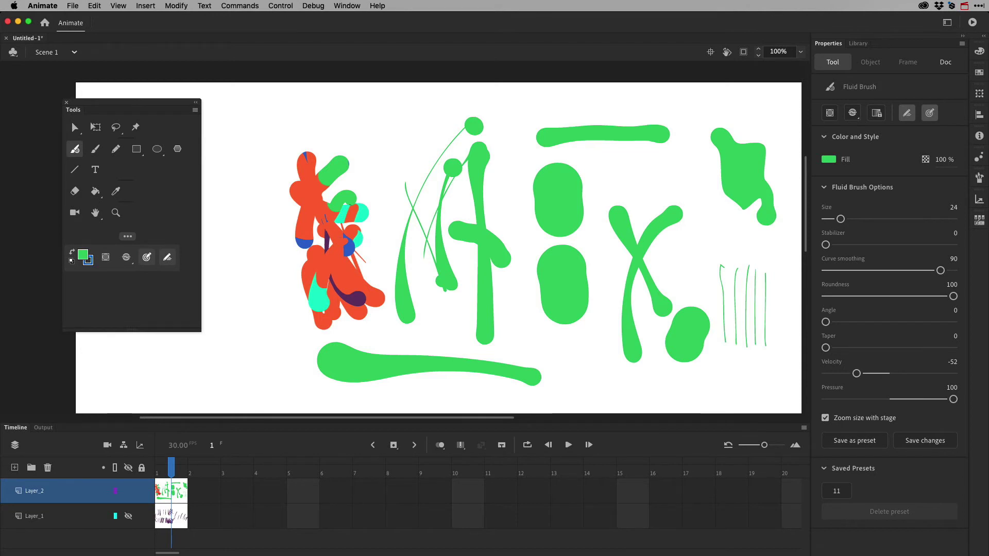
{"action": "left_click_drag", "start_coordinate": [256, 339], "coordinate": [249, 247]}
{"action": "left_click_drag", "start_coordinate": [841, 219], "coordinate": [857, 219]}
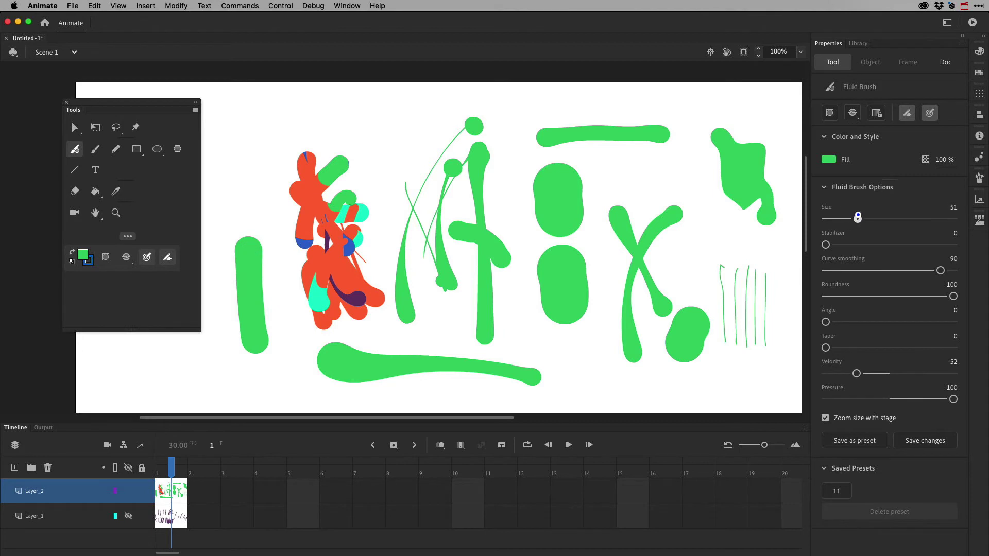
{"action": "left_click_drag", "start_coordinate": [247, 211], "coordinate": [248, 144]}
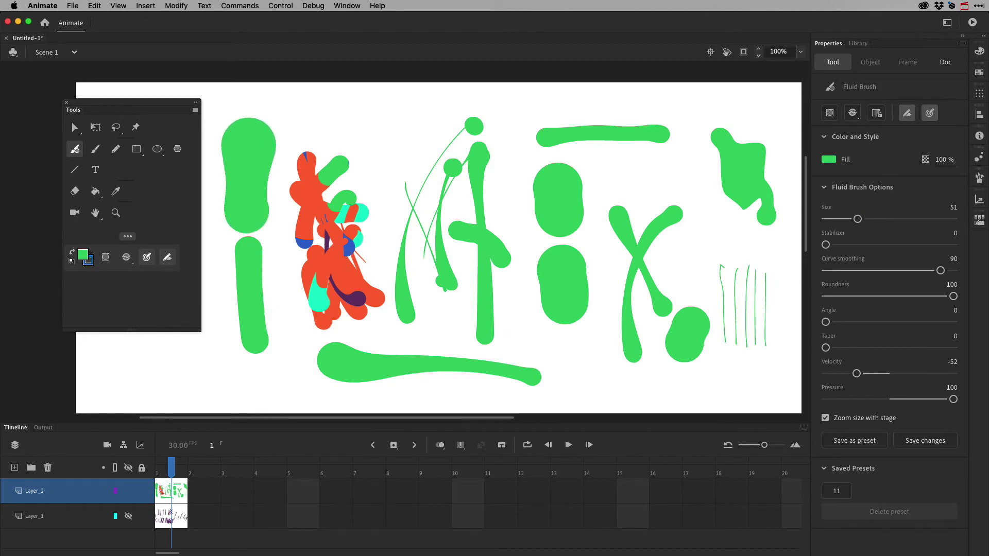
Step: Paint a thin horizontal stroke near the stage's lower left at size 41 and three short strokes along its upper edge at size 33
{"action": "left_click_drag", "start_coordinate": [857, 219], "coordinate": [851, 219]}
{"action": "left_click_drag", "start_coordinate": [101, 367], "coordinate": [235, 367]}
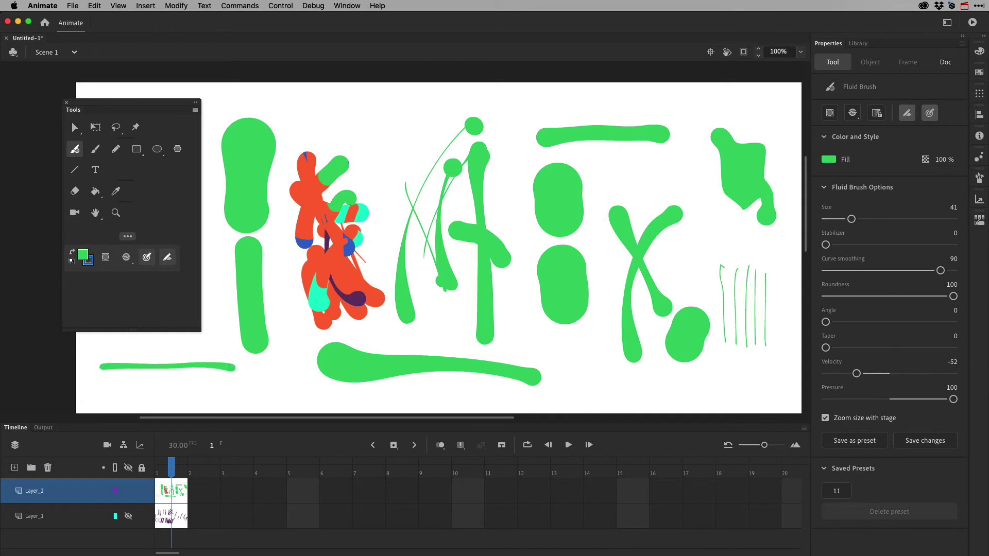
{"action": "left_click_drag", "start_coordinate": [851, 219], "coordinate": [847, 219]}
{"action": "left_click_drag", "start_coordinate": [361, 113], "coordinate": [442, 109]}
{"action": "left_click_drag", "start_coordinate": [528, 102], "coordinate": [637, 98]}
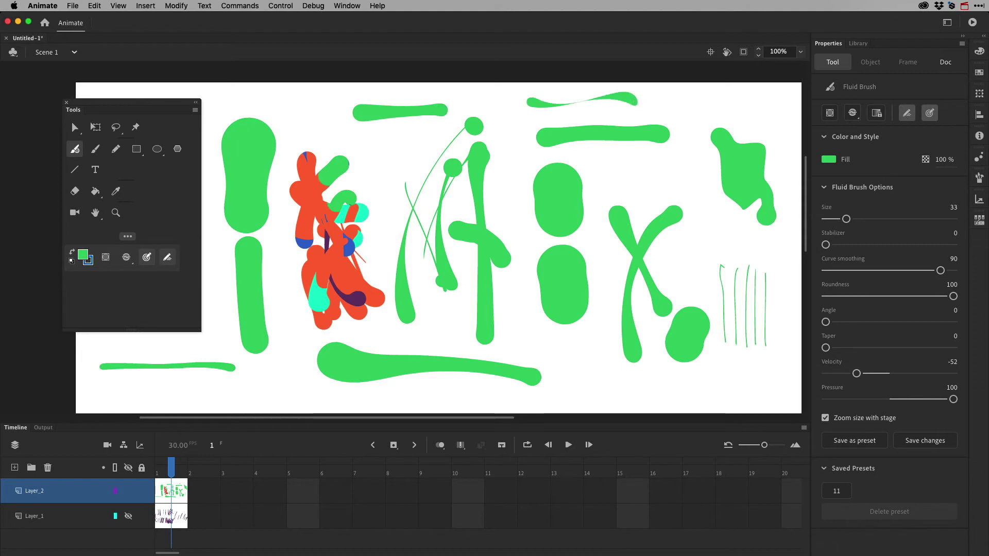
{"action": "left_click_drag", "start_coordinate": [694, 112], "coordinate": [746, 101]}
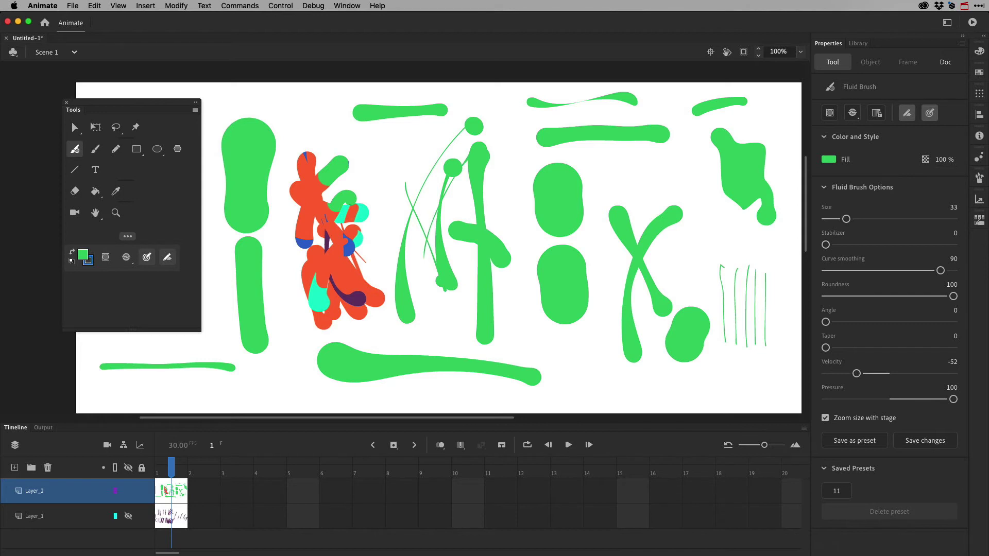
Step: Add a new layer above Layer_2, hide Layer_2, and ready the Fluid Brush on the new layer's frame
{"action": "left_click", "coordinate": [14, 467]}
{"action": "left_click", "coordinate": [128, 516]}
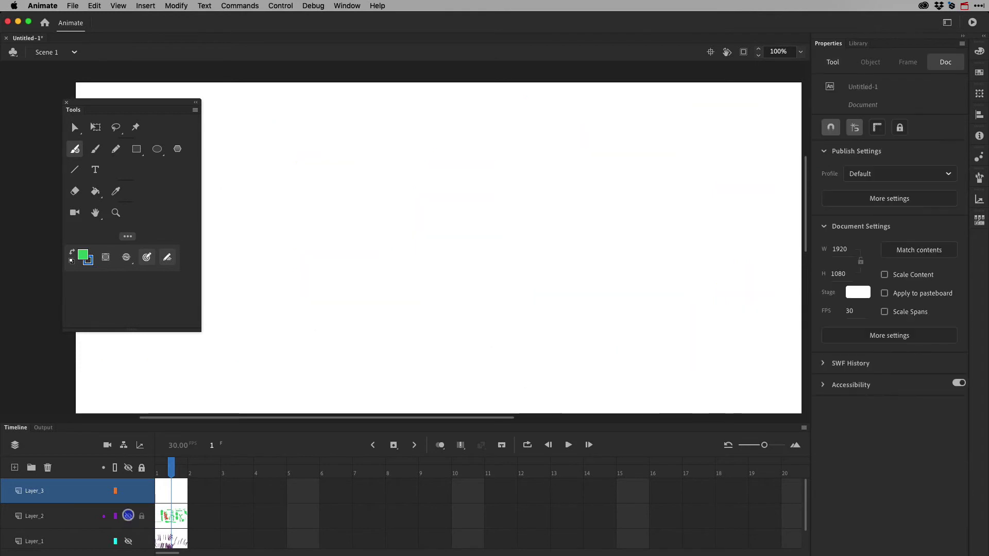
{"action": "left_click", "coordinate": [179, 490]}
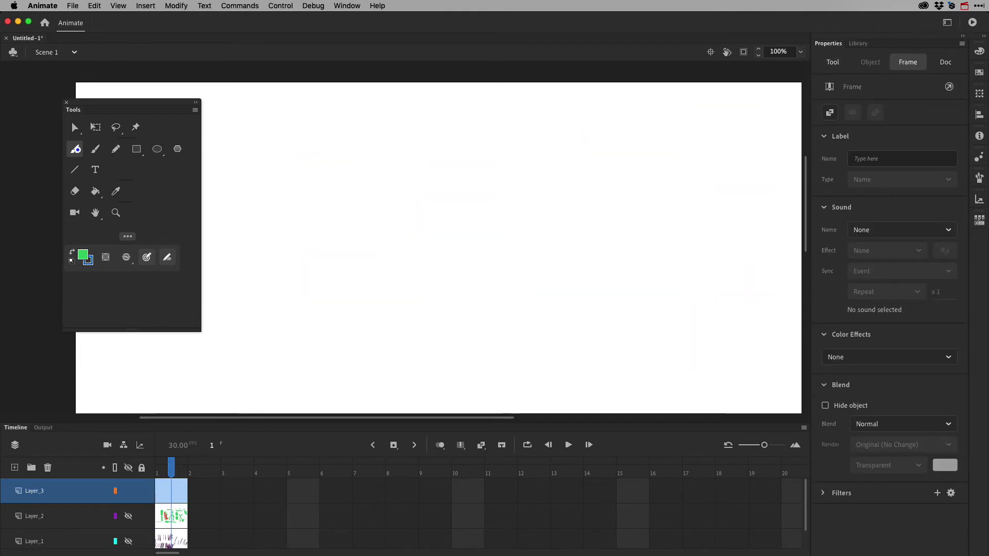
{"action": "left_click", "coordinate": [74, 149]}
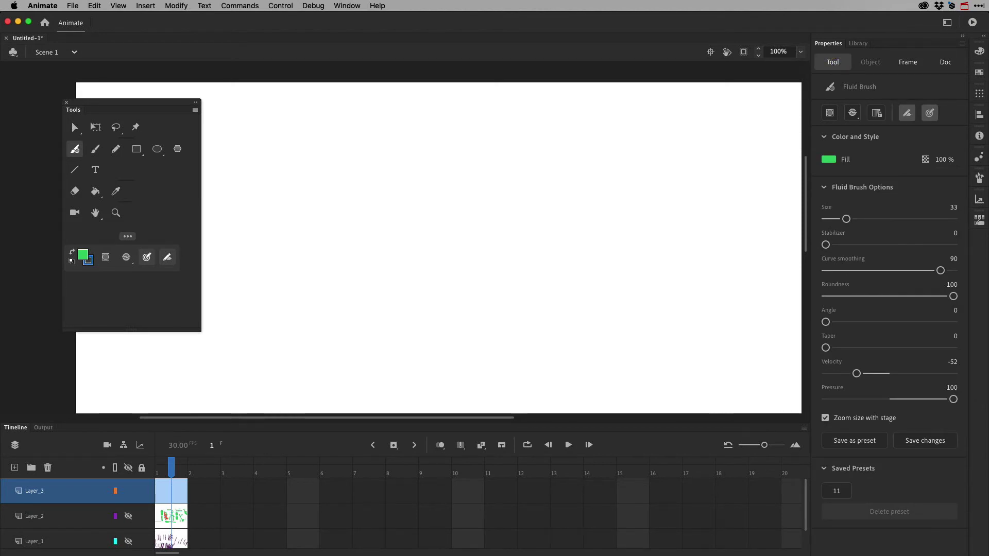
Step: Set curve smoothing to 0 and paint a diagonal stroke and a zigzag at size 33, plus a smaller zigzag at size 11
{"action": "left_click_drag", "start_coordinate": [941, 270], "coordinate": [790, 273]}
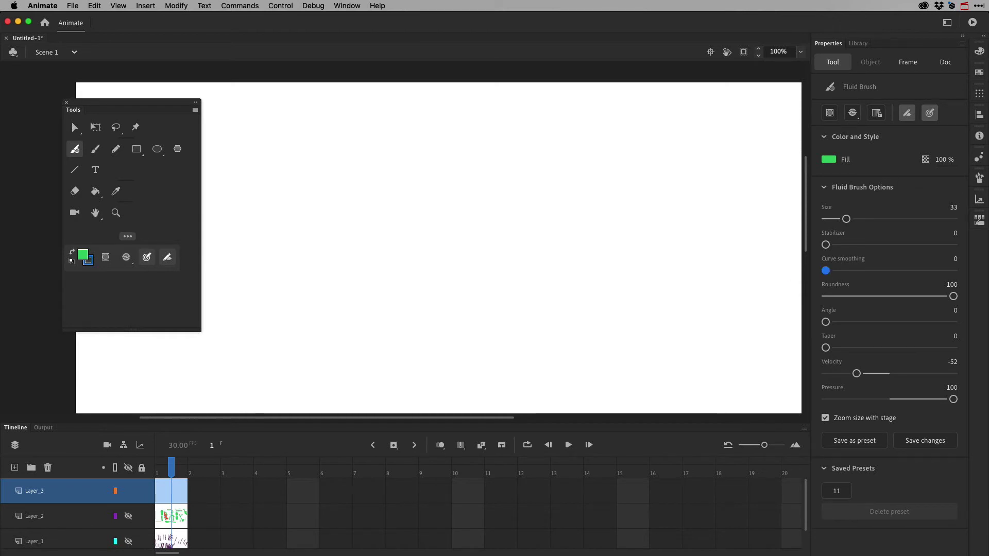
{"action": "mouse_move", "coordinate": [381, 277]}
{"action": "left_mouse_down"}
{"action": "mouse_move", "coordinate": [434, 216]}
{"action": "mouse_move", "coordinate": [487, 183]}
{"action": "left_mouse_up"}
{"action": "mouse_move", "coordinate": [471, 266]}
{"action": "left_mouse_down"}
{"action": "mouse_move", "coordinate": [494, 252]}
{"action": "mouse_move", "coordinate": [564, 276]}
{"action": "left_mouse_up"}
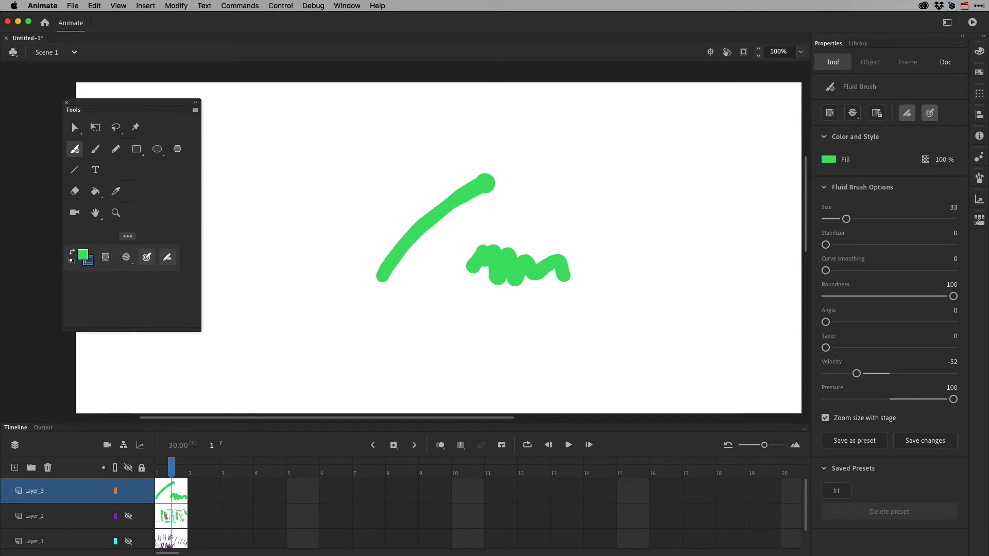
{"action": "left_click_drag", "start_coordinate": [846, 219], "coordinate": [831, 219]}
{"action": "mouse_move", "coordinate": [553, 204]}
{"action": "left_mouse_down"}
{"action": "mouse_move", "coordinate": [583, 188]}
{"action": "mouse_move", "coordinate": [606, 210]}
{"action": "left_mouse_up"}
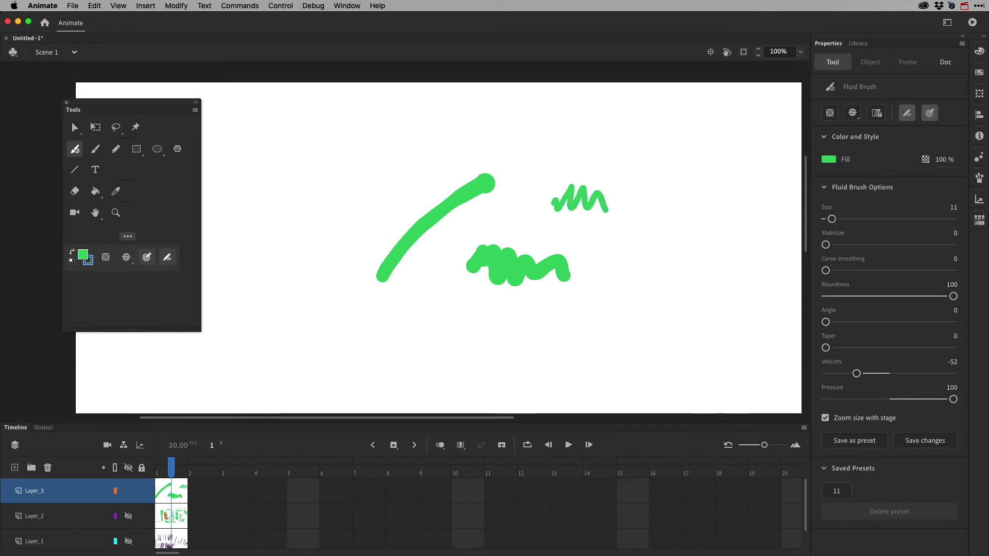
Step: Set the stabilizer to 100 and paint one zigzag at size 11 and another at size 6 on the stage's right side
{"action": "left_click_drag", "start_coordinate": [825, 244], "coordinate": [958, 239]}
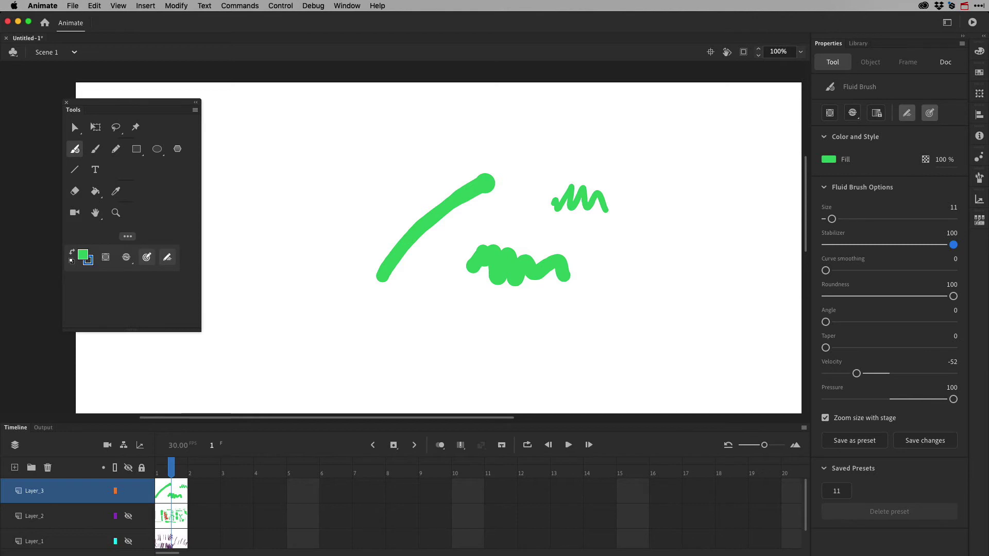
{"action": "left_click_drag", "start_coordinate": [618, 145], "coordinate": [705, 155]}
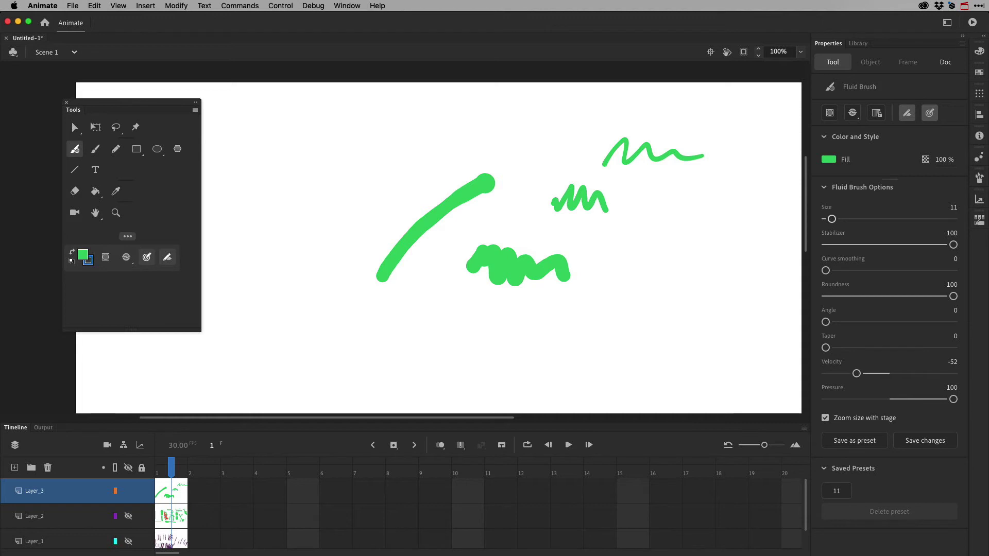
{"action": "left_click_drag", "start_coordinate": [831, 220], "coordinate": [828, 219]}
{"action": "mouse_move", "coordinate": [661, 242]}
{"action": "left_mouse_down"}
{"action": "mouse_move", "coordinate": [691, 224]}
{"action": "mouse_move", "coordinate": [719, 246]}
{"action": "left_mouse_up"}
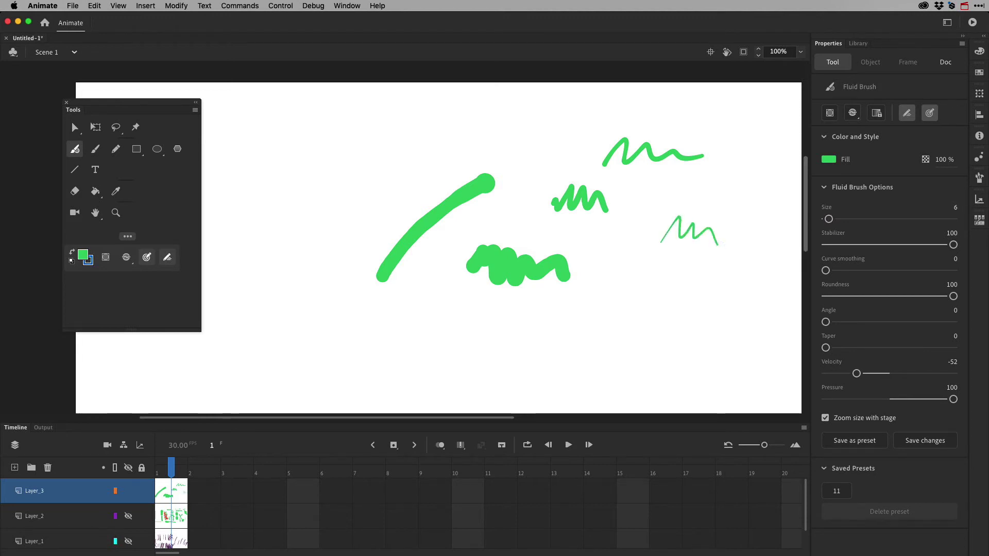
Step: Set the stabilizer back to 0 and paint a small zigzag below the other size 6 zigzag
{"action": "mouse_move", "coordinate": [953, 245]}
{"action": "left_mouse_down"}
{"action": "mouse_move", "coordinate": [817, 245]}
{"action": "mouse_move", "coordinate": [826, 244]}
{"action": "left_mouse_up"}
{"action": "mouse_move", "coordinate": [706, 297]}
{"action": "left_mouse_down"}
{"action": "mouse_move", "coordinate": [736, 276]}
{"action": "mouse_move", "coordinate": [751, 277]}
{"action": "mouse_move", "coordinate": [751, 297]}
{"action": "left_mouse_up"}
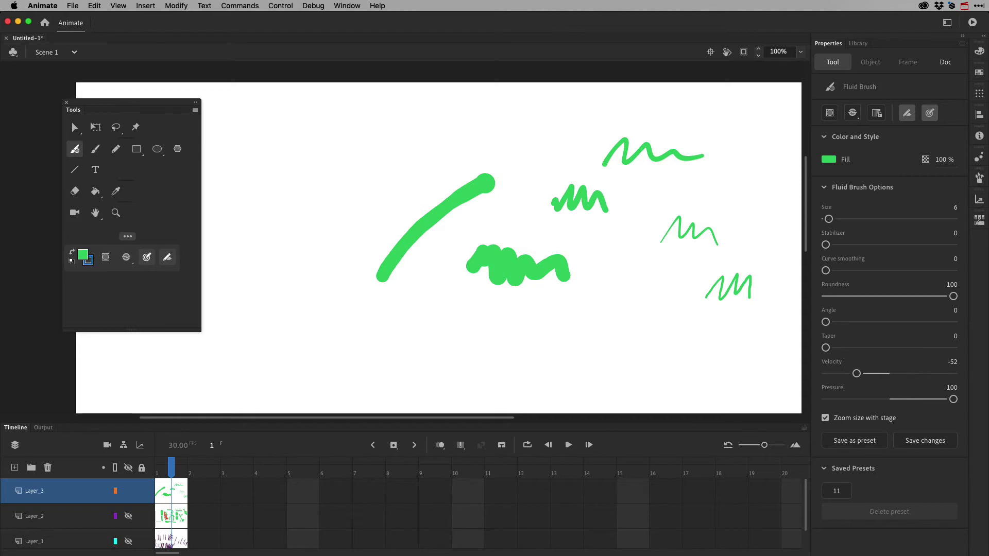
{"action": "mouse_move", "coordinate": [825, 245]}
{"action": "left_mouse_down"}
{"action": "mouse_move", "coordinate": [890, 245]}
{"action": "mouse_move", "coordinate": [798, 249]}
{"action": "left_mouse_up"}
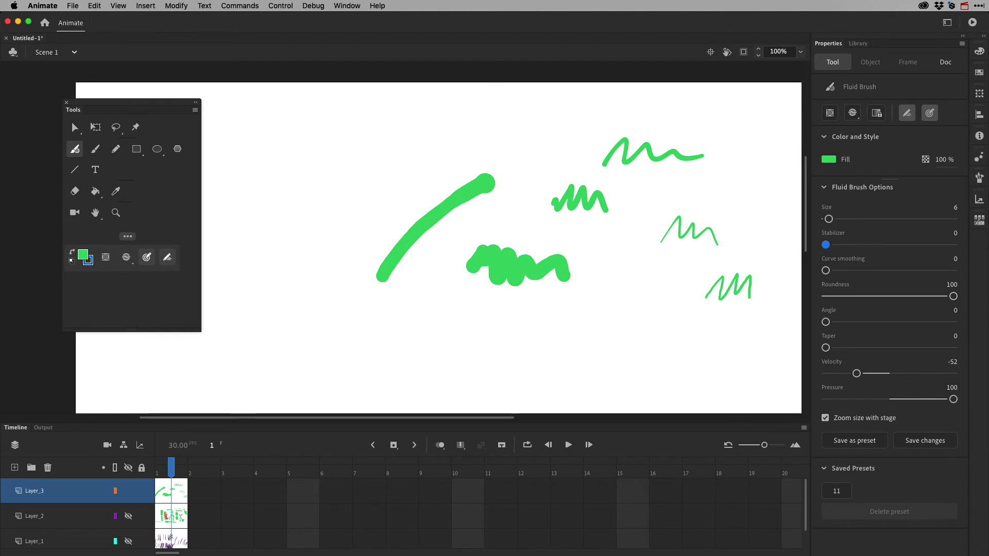
Step: Examine the anchor points of the upper-right zigzag and the lowest small zigzag with the Subselection tool
{"action": "left_click", "coordinate": [74, 128]}
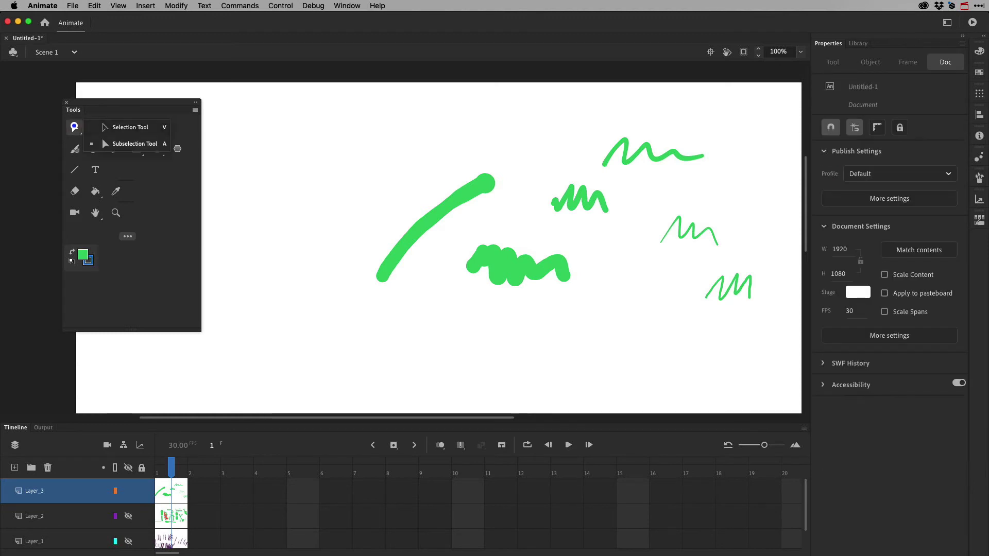
{"action": "left_click", "coordinate": [126, 144]}
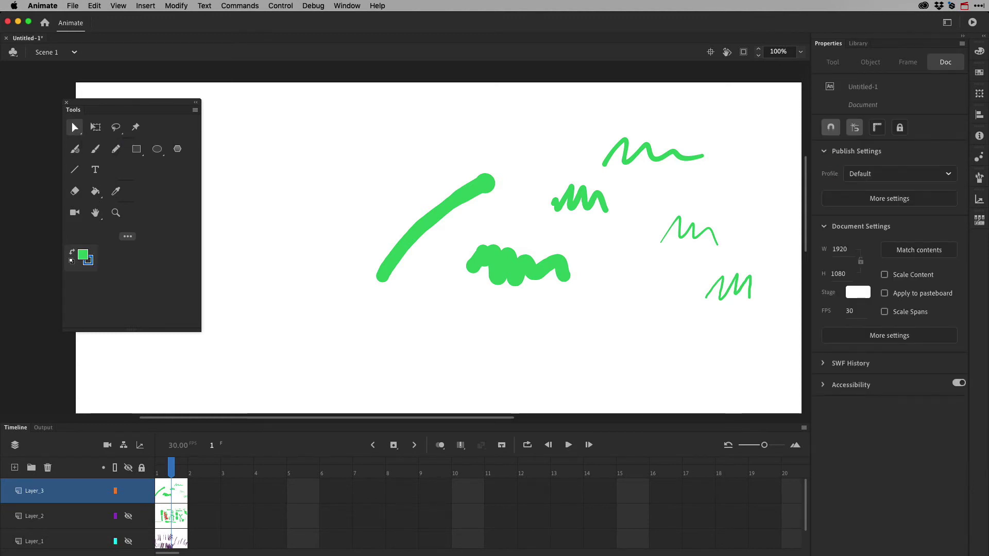
{"action": "left_click", "coordinate": [657, 155]}
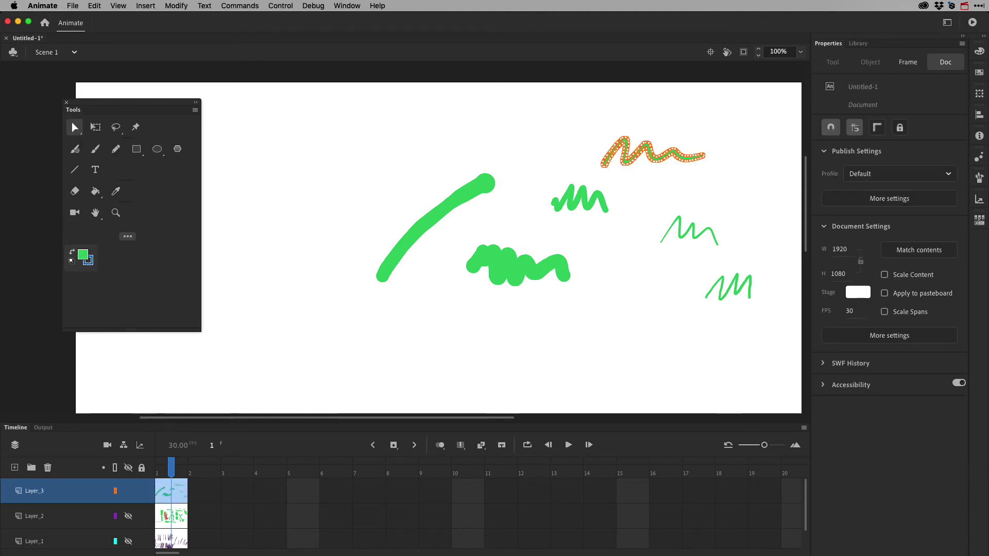
{"action": "mouse_move", "coordinate": [649, 204]}
{"action": "left_mouse_down"}
{"action": "mouse_move", "coordinate": [745, 254]}
{"action": "mouse_move", "coordinate": [683, 321]}
{"action": "left_mouse_up"}
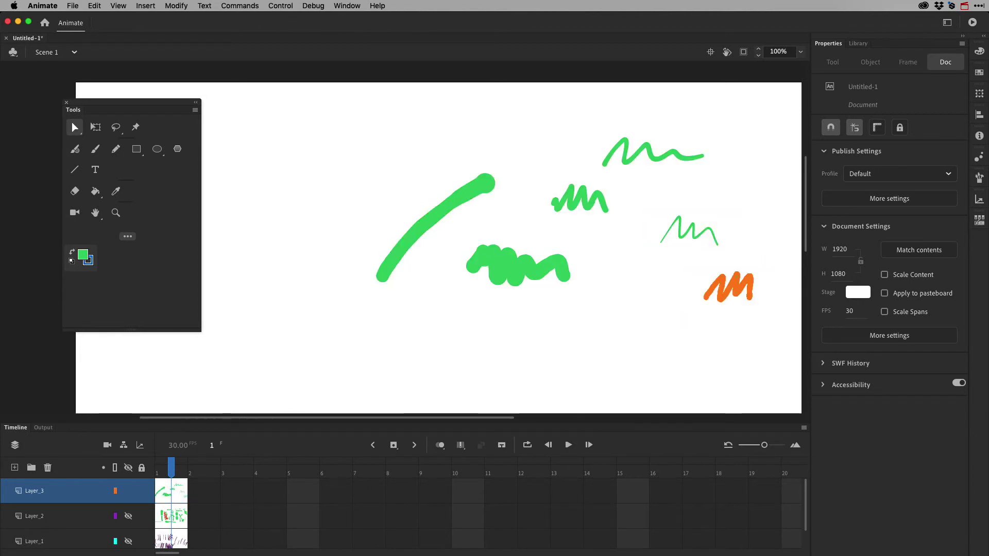
{"action": "key", "text": "super+a"}
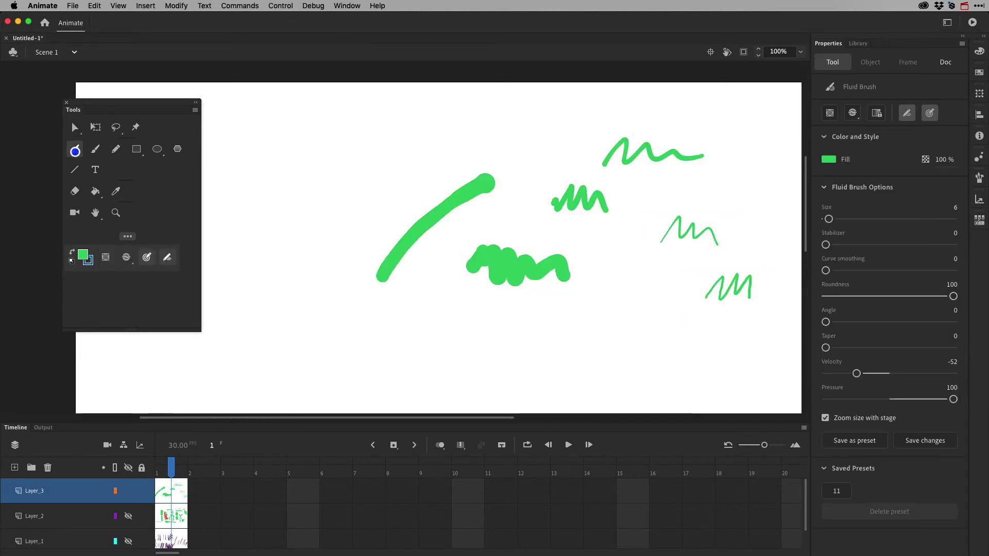
Step: With curve smoothing 100 and stabilizer 52, paint a Fluid Brush zigzag below the thick one and show all strokes' anchor points
{"action": "left_click", "coordinate": [75, 149]}
{"action": "left_click_drag", "start_coordinate": [826, 270], "coordinate": [961, 270]}
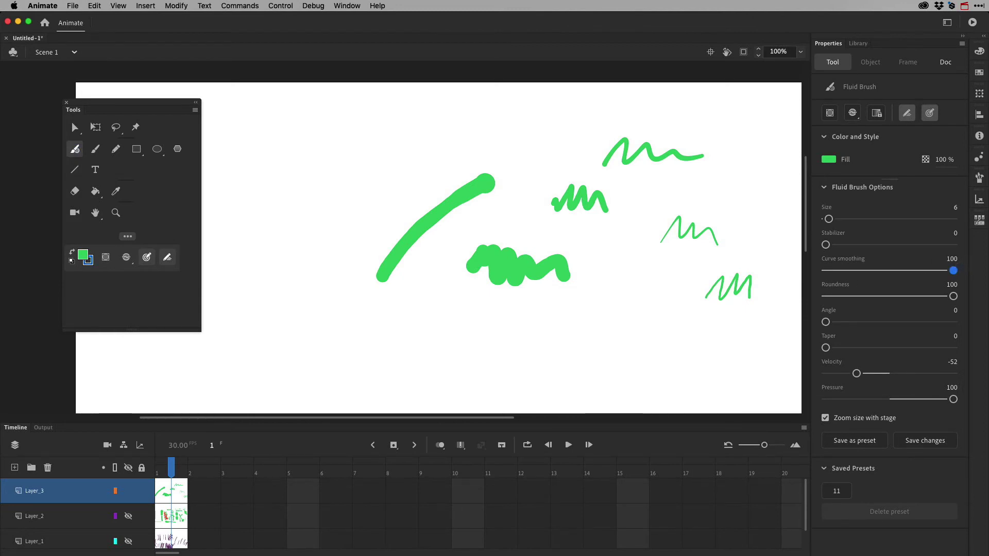
{"action": "left_click_drag", "start_coordinate": [825, 245], "coordinate": [892, 245]}
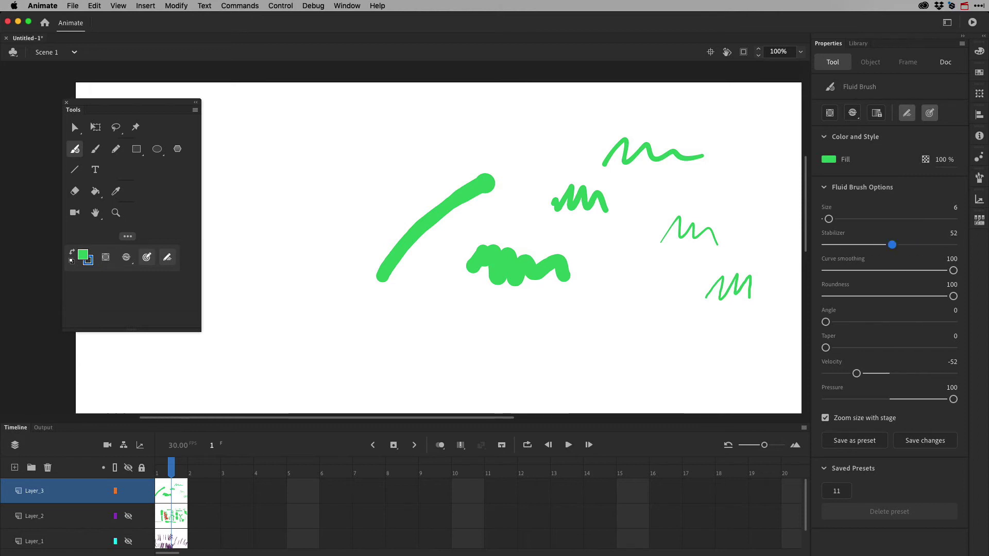
{"action": "mouse_move", "coordinate": [525, 353]}
{"action": "left_mouse_down"}
{"action": "mouse_move", "coordinate": [569, 319]}
{"action": "mouse_move", "coordinate": [596, 322]}
{"action": "mouse_move", "coordinate": [619, 359]}
{"action": "left_mouse_up"}
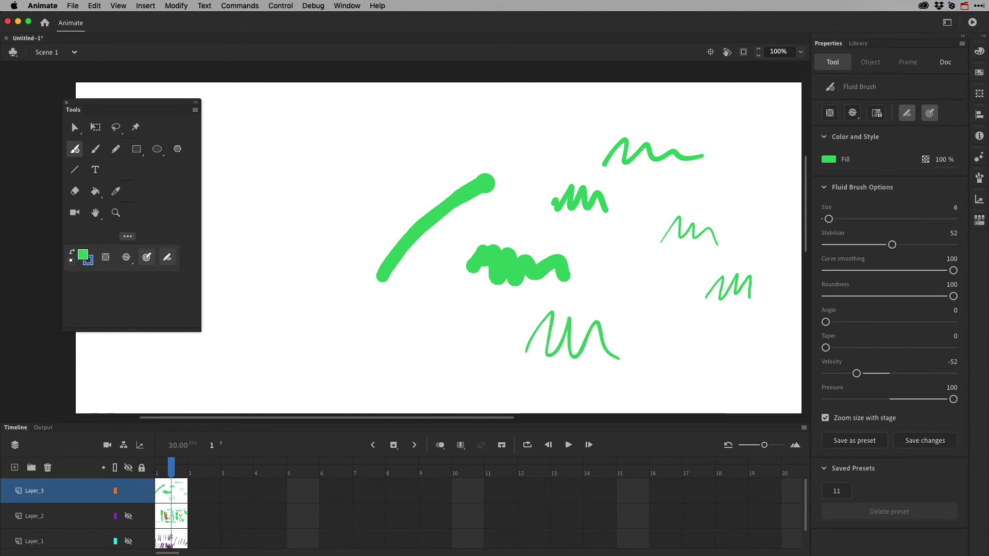
{"action": "left_click", "coordinate": [75, 127]}
{"action": "key", "text": "ctrl+a"}
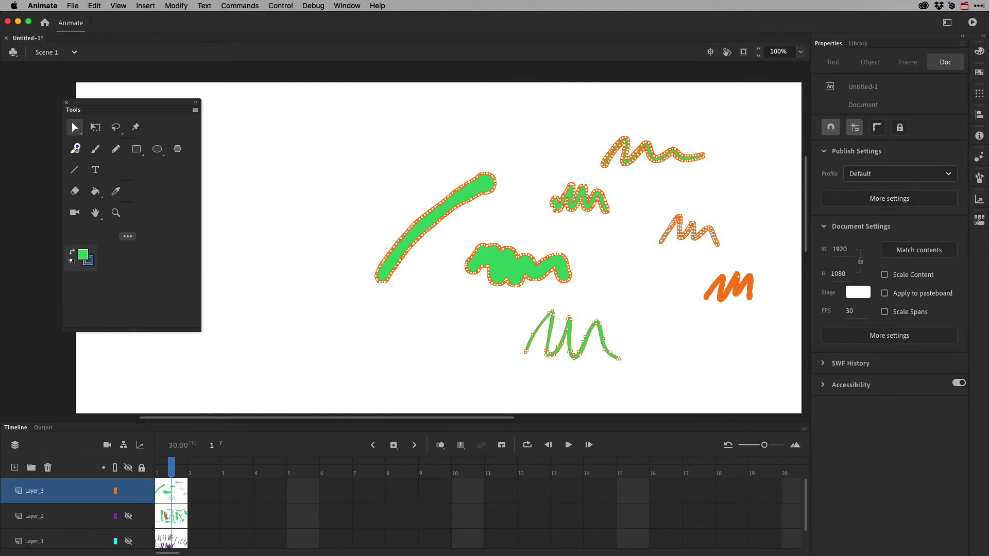
Step: Paint a small Fluid Brush zigzag beside the last one, plus arcs and squiggles along the stage's upper edge at roundness 5
{"action": "key", "text": "b"}
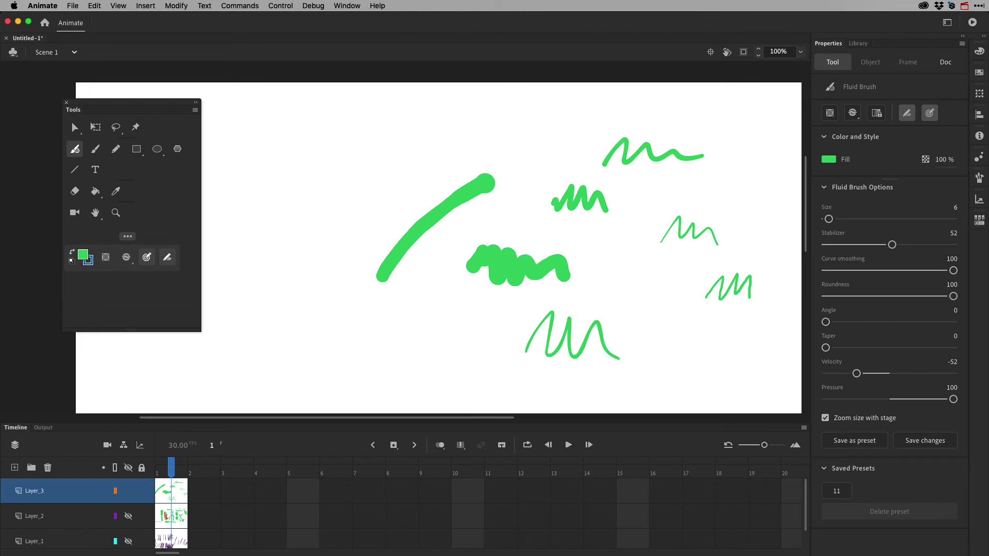
{"action": "mouse_move", "coordinate": [953, 270]}
{"action": "left_mouse_down"}
{"action": "mouse_move", "coordinate": [933, 270]}
{"action": "mouse_move", "coordinate": [964, 267]}
{"action": "left_mouse_up"}
{"action": "left_click_drag", "start_coordinate": [627, 279], "coordinate": [666, 319]}
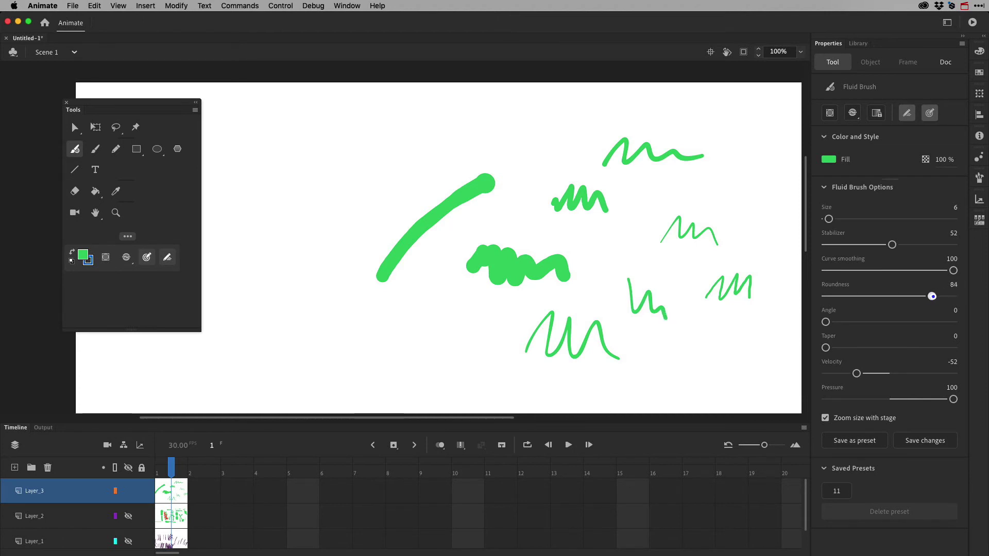
{"action": "left_click_drag", "start_coordinate": [953, 296], "coordinate": [803, 298]}
{"action": "mouse_move", "coordinate": [314, 294]}
{"action": "left_mouse_down"}
{"action": "mouse_move", "coordinate": [353, 194]}
{"action": "mouse_move", "coordinate": [459, 130]}
{"action": "left_mouse_up"}
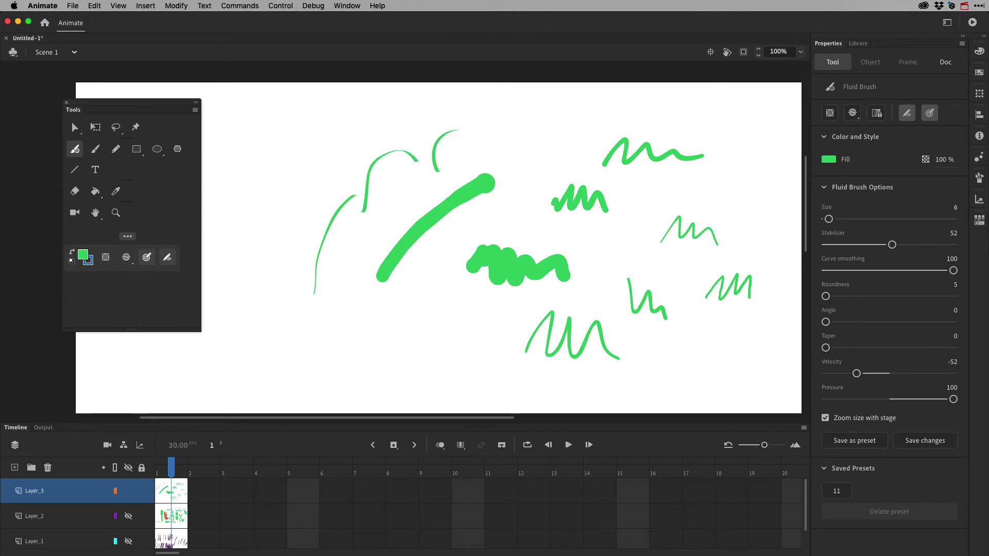
{"action": "mouse_move", "coordinate": [503, 121]}
{"action": "left_mouse_down"}
{"action": "mouse_move", "coordinate": [534, 161]}
{"action": "mouse_move", "coordinate": [586, 113]}
{"action": "mouse_move", "coordinate": [598, 115]}
{"action": "left_mouse_up"}
{"action": "mouse_move", "coordinate": [571, 158]}
{"action": "left_mouse_down"}
{"action": "mouse_move", "coordinate": [631, 124]}
{"action": "mouse_move", "coordinate": [586, 153]}
{"action": "left_mouse_up"}
{"action": "mouse_move", "coordinate": [669, 129]}
{"action": "left_mouse_down"}
{"action": "mouse_move", "coordinate": [695, 114]}
{"action": "mouse_move", "coordinate": [741, 128]}
{"action": "left_mouse_up"}
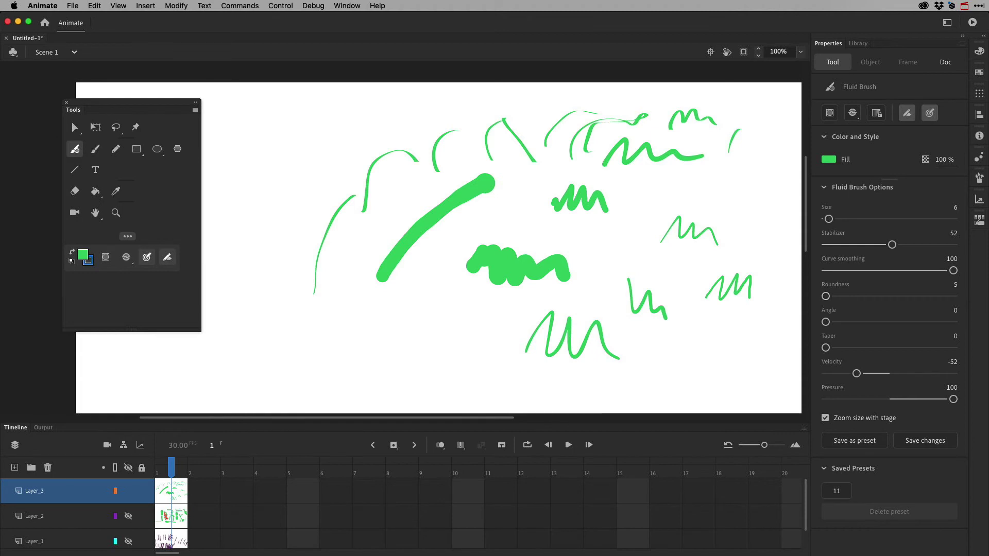
{"action": "left_click_drag", "start_coordinate": [746, 183], "coordinate": [757, 144]}
Step: Set roundness to 100 and paint a short arc at size 6 near the stage's right edge and a thick curve at size 35
{"action": "left_click_drag", "start_coordinate": [825, 294], "coordinate": [953, 297]}
{"action": "left_click_drag", "start_coordinate": [752, 225], "coordinate": [765, 195]}
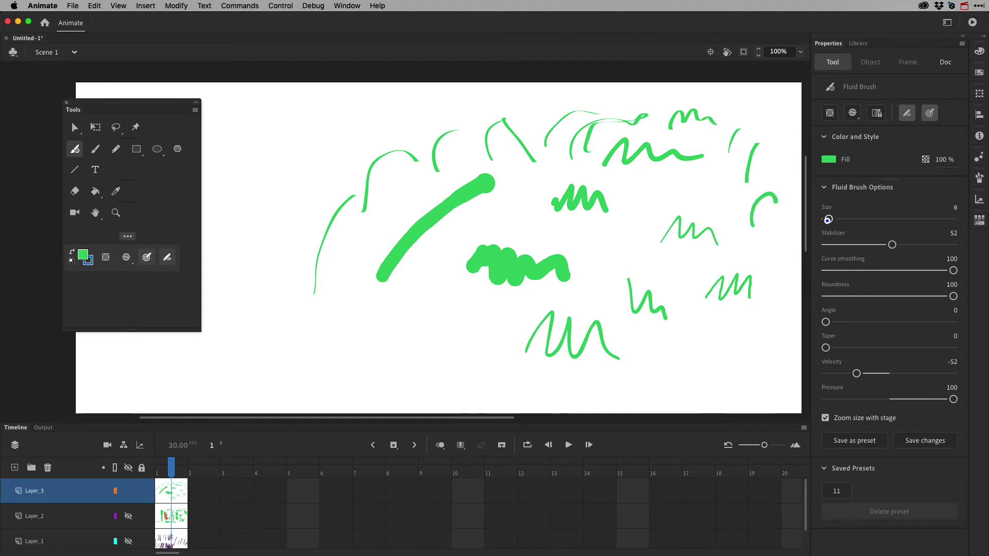
{"action": "left_click_drag", "start_coordinate": [828, 219], "coordinate": [847, 218]}
{"action": "mouse_move", "coordinate": [278, 355]}
{"action": "left_mouse_down"}
{"action": "mouse_move", "coordinate": [283, 278]}
{"action": "mouse_move", "coordinate": [293, 278]}
{"action": "left_mouse_up"}
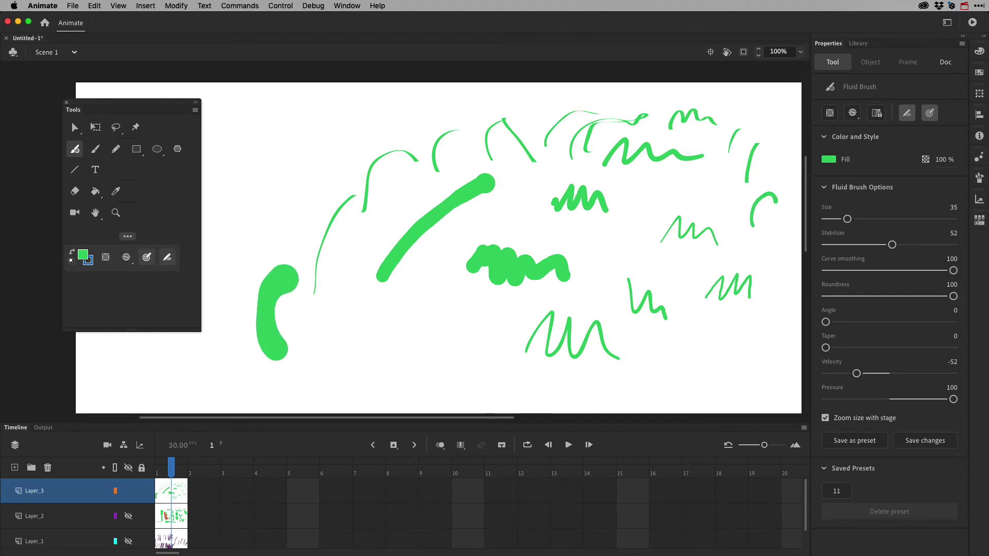
Step: Set roundness to 5 and paint four thick curved strokes above the size 35 round-ended curve
{"action": "left_click_drag", "start_coordinate": [953, 296], "coordinate": [804, 296]}
{"action": "left_click_drag", "start_coordinate": [281, 230], "coordinate": [296, 170]}
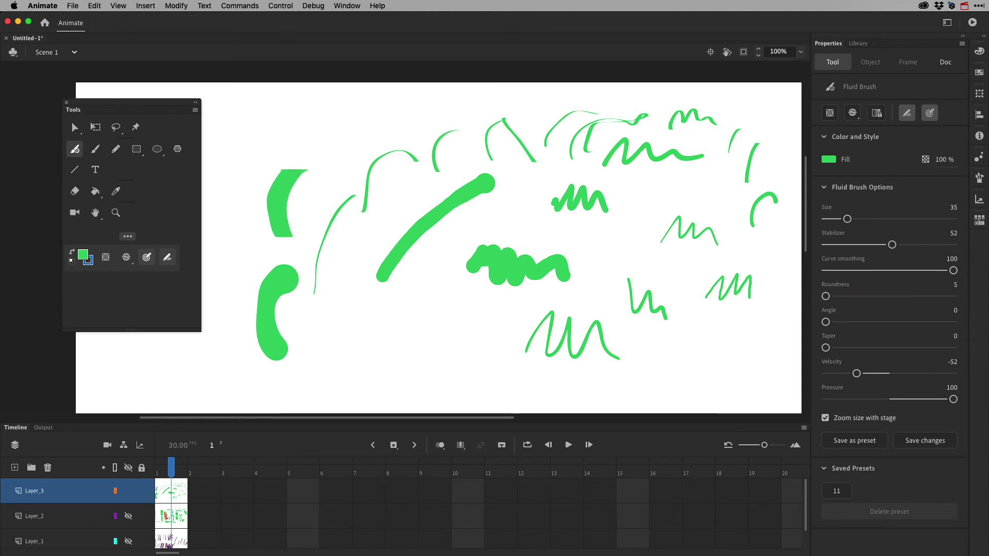
{"action": "mouse_move", "coordinate": [245, 204]}
{"action": "left_mouse_down"}
{"action": "mouse_move", "coordinate": [265, 132]}
{"action": "mouse_move", "coordinate": [315, 128]}
{"action": "mouse_move", "coordinate": [339, 173]}
{"action": "left_mouse_up"}
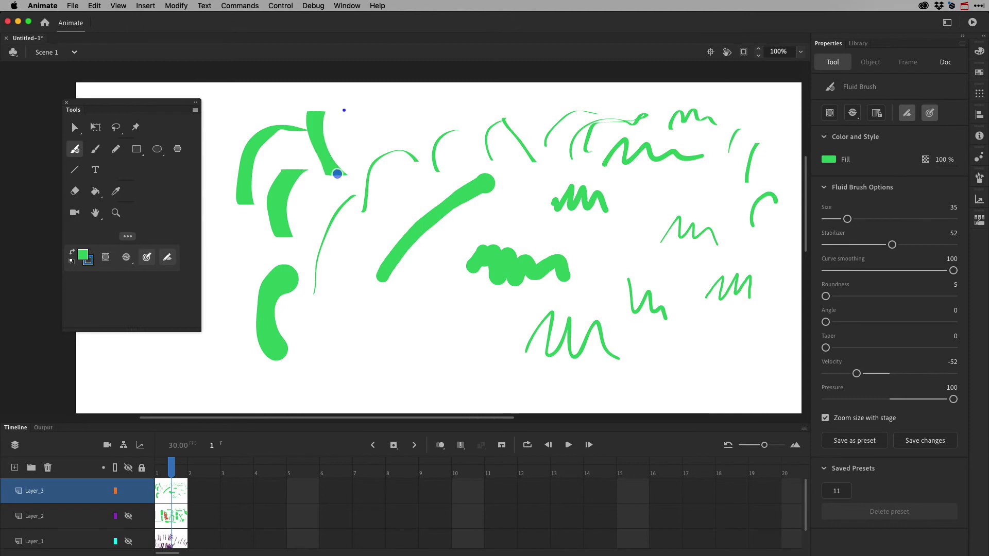
{"action": "left_click_drag", "start_coordinate": [342, 106], "coordinate": [358, 169]}
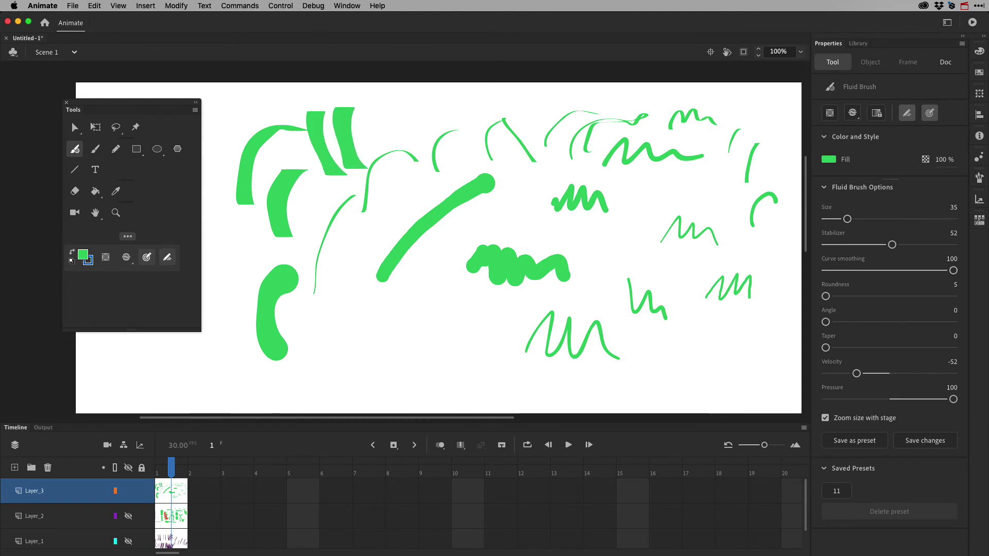
{"action": "mouse_move", "coordinate": [825, 296]}
{"action": "left_mouse_down"}
{"action": "mouse_move", "coordinate": [961, 296]}
{"action": "mouse_move", "coordinate": [807, 296]}
{"action": "mouse_move", "coordinate": [825, 296]}
{"action": "left_mouse_up"}
Step: Vary the brush angle, including 80 and 30, and paint short calligraphic strokes along the stage's lower part
{"action": "left_click_drag", "start_coordinate": [826, 322], "coordinate": [901, 322]}
{"action": "mouse_move", "coordinate": [361, 364]}
{"action": "left_mouse_down"}
{"action": "mouse_move", "coordinate": [396, 305]}
{"action": "mouse_move", "coordinate": [398, 375]}
{"action": "mouse_move", "coordinate": [425, 329]}
{"action": "left_mouse_up"}
{"action": "left_click_drag", "start_coordinate": [900, 322], "coordinate": [879, 322]}
{"action": "left_click_drag", "start_coordinate": [453, 370], "coordinate": [471, 327]}
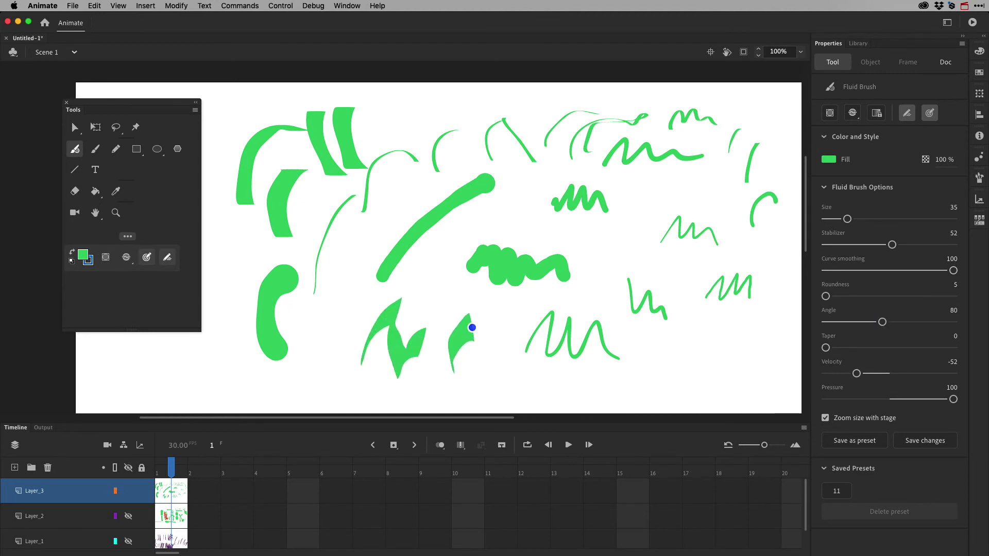
{"action": "left_click_drag", "start_coordinate": [479, 370], "coordinate": [497, 323]}
{"action": "left_click_drag", "start_coordinate": [879, 322], "coordinate": [845, 323]}
{"action": "left_click_drag", "start_coordinate": [494, 369], "coordinate": [526, 328]}
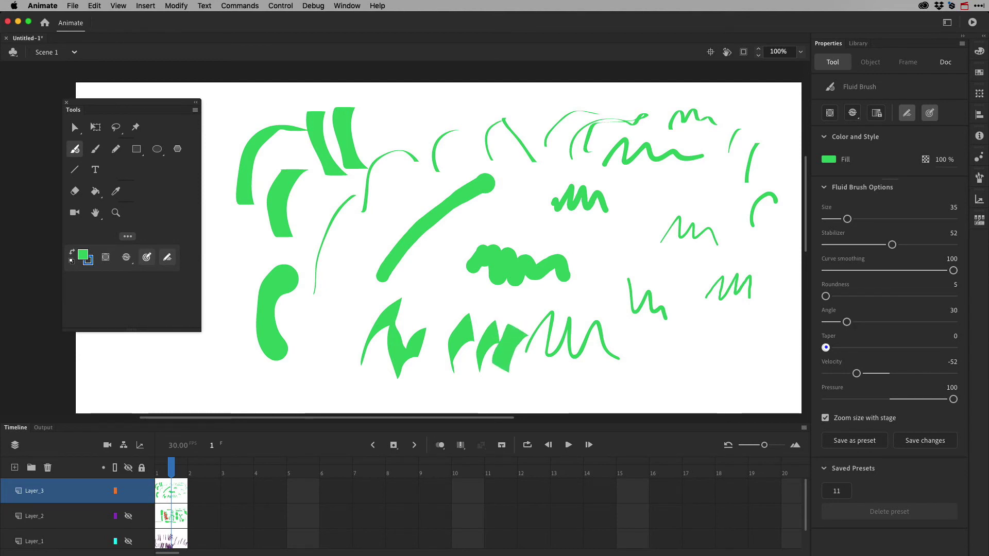
Step: Paint a diagonal stroke at angle 112, and at angle 148 another stroke, a large scribbled patch and thin hatching
{"action": "mouse_move", "coordinate": [826, 348]}
{"action": "left_mouse_down"}
{"action": "mouse_move", "coordinate": [851, 348]}
{"action": "mouse_move", "coordinate": [817, 344]}
{"action": "mouse_move", "coordinate": [904, 322]}
{"action": "left_mouse_up"}
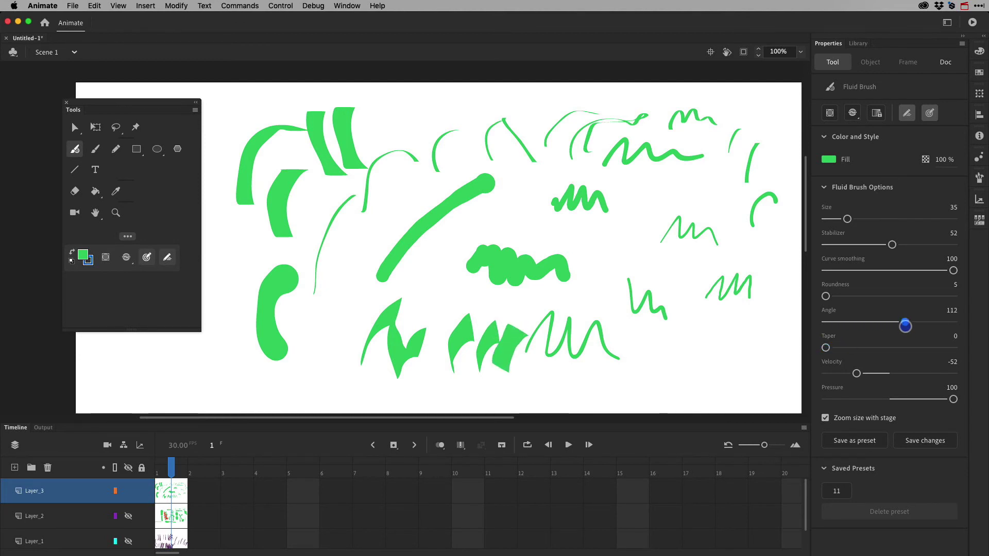
{"action": "left_click_drag", "start_coordinate": [662, 394], "coordinate": [703, 338]}
{"action": "left_click_drag", "start_coordinate": [909, 320], "coordinate": [930, 321]}
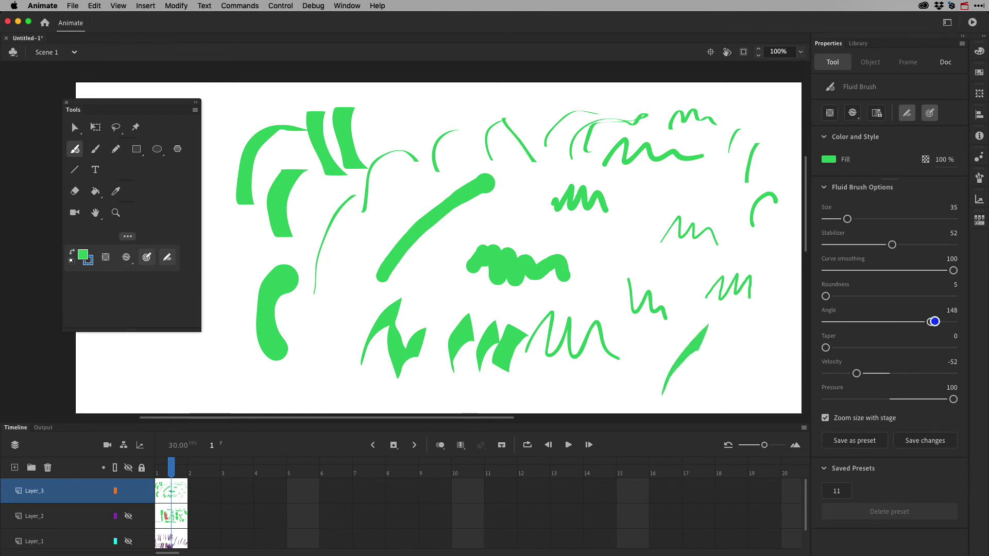
{"action": "mouse_move", "coordinate": [697, 378]}
{"action": "left_mouse_down"}
{"action": "mouse_move", "coordinate": [763, 343]}
{"action": "mouse_move", "coordinate": [762, 311]}
{"action": "mouse_move", "coordinate": [721, 323]}
{"action": "mouse_move", "coordinate": [725, 263]}
{"action": "mouse_move", "coordinate": [752, 281]}
{"action": "mouse_move", "coordinate": [766, 303]}
{"action": "mouse_move", "coordinate": [693, 273]}
{"action": "mouse_move", "coordinate": [723, 285]}
{"action": "mouse_move", "coordinate": [737, 232]}
{"action": "mouse_move", "coordinate": [770, 268]}
{"action": "mouse_move", "coordinate": [675, 288]}
{"action": "mouse_move", "coordinate": [706, 306]}
{"action": "mouse_move", "coordinate": [714, 243]}
{"action": "left_mouse_up"}
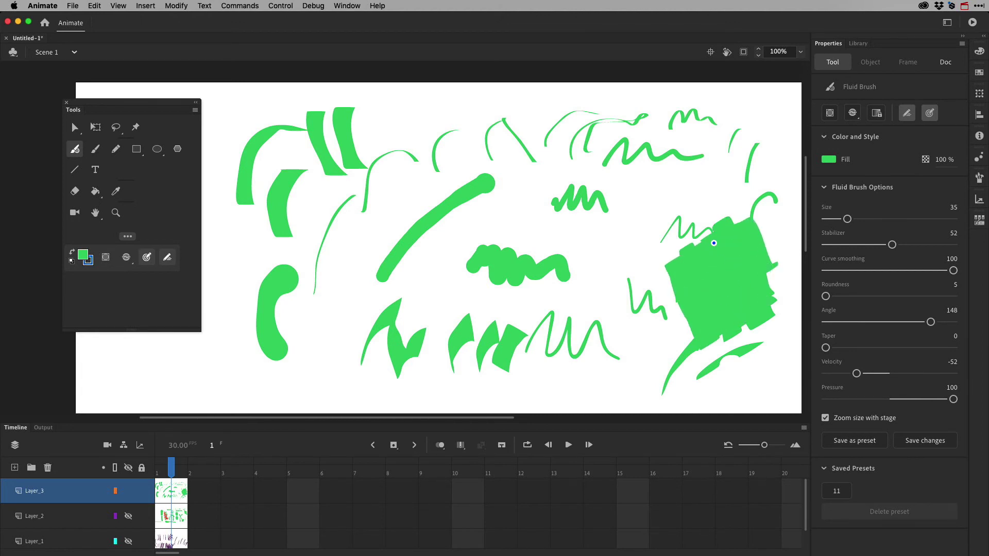
{"action": "mouse_move", "coordinate": [763, 265]}
{"action": "left_mouse_down"}
{"action": "mouse_move", "coordinate": [779, 290]}
{"action": "mouse_move", "coordinate": [647, 269]}
{"action": "mouse_move", "coordinate": [657, 321]}
{"action": "mouse_move", "coordinate": [683, 361]}
{"action": "left_mouse_up"}
{"action": "mouse_move", "coordinate": [577, 263]}
{"action": "left_mouse_down"}
{"action": "mouse_move", "coordinate": [643, 221]}
{"action": "mouse_move", "coordinate": [662, 226]}
{"action": "mouse_move", "coordinate": [587, 279]}
{"action": "mouse_move", "coordinate": [598, 304]}
{"action": "mouse_move", "coordinate": [625, 309]}
{"action": "left_mouse_up"}
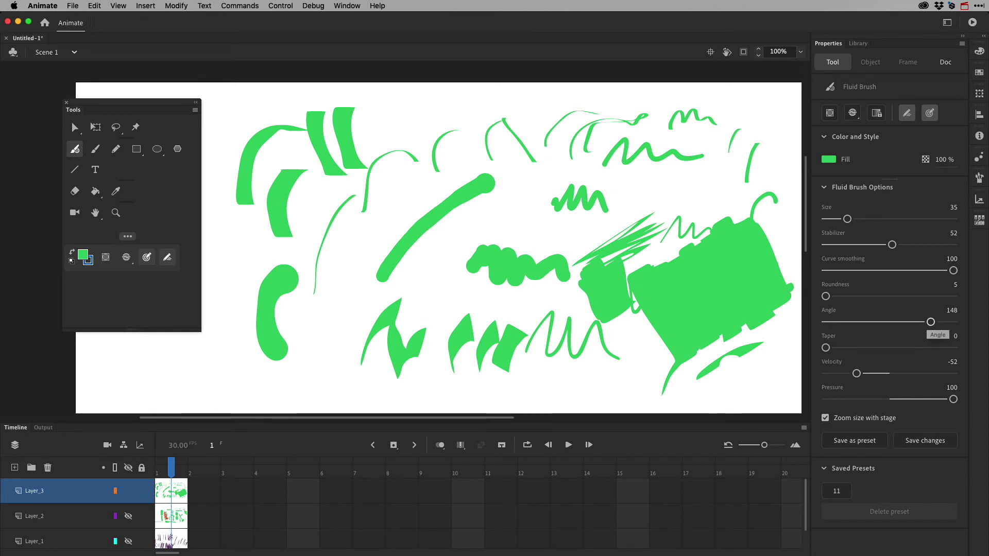
Step: Reset roundness to 100 and angle to 0, and paint a short rounded blob above the large patch
{"action": "mouse_move", "coordinate": [931, 321]}
{"action": "left_mouse_down"}
{"action": "mouse_move", "coordinate": [828, 323]}
{"action": "mouse_move", "coordinate": [917, 295]}
{"action": "mouse_move", "coordinate": [972, 293]}
{"action": "left_mouse_up"}
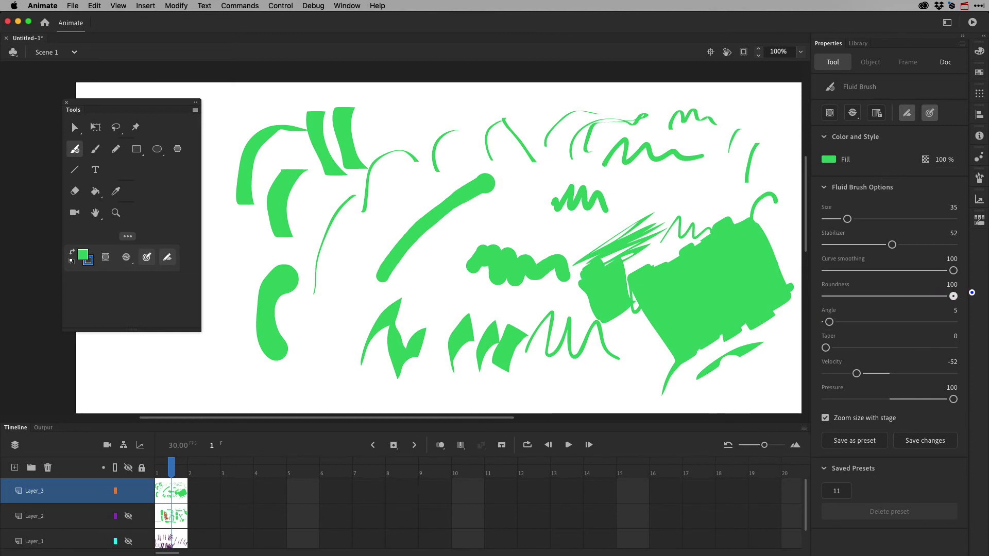
{"action": "left_click_drag", "start_coordinate": [827, 322], "coordinate": [811, 321]}
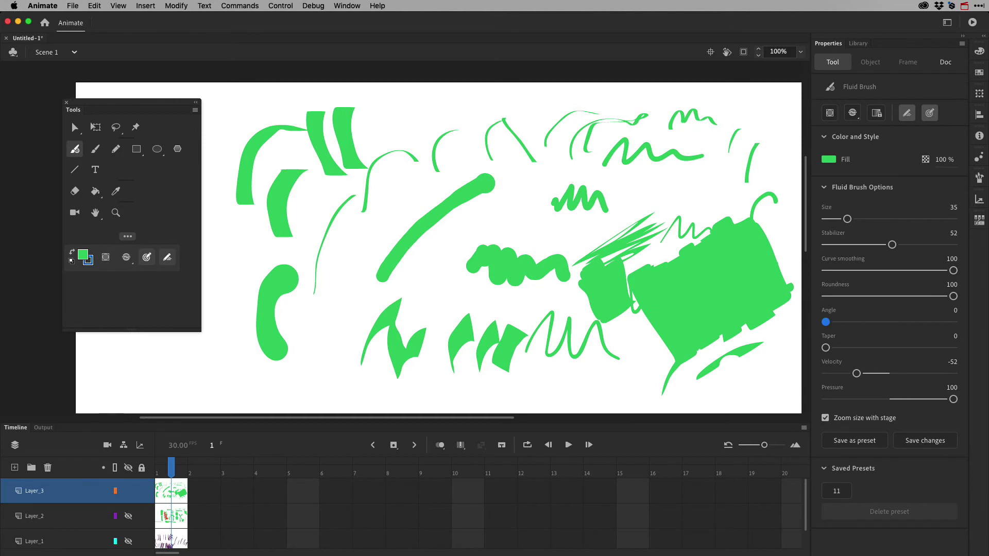
{"action": "mouse_move", "coordinate": [669, 191]}
{"action": "left_mouse_down"}
{"action": "mouse_move", "coordinate": [687, 179]}
{"action": "mouse_move", "coordinate": [707, 184]}
{"action": "left_mouse_up"}
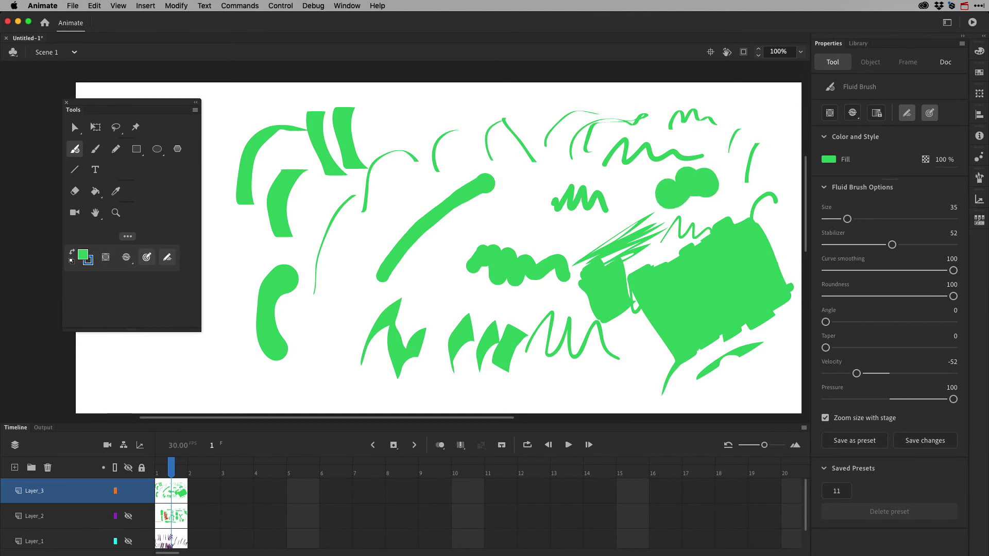
Step: Select the test strokes covering most of the stage and delete them
{"action": "left_click", "coordinate": [75, 128]}
{"action": "left_click", "coordinate": [710, 342]}
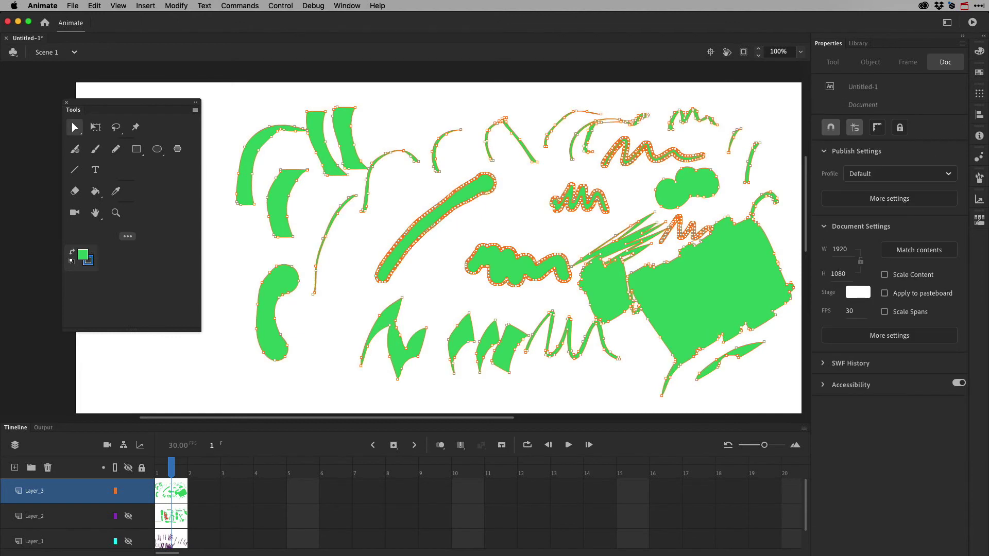
{"action": "left_click_drag", "start_coordinate": [207, 117], "coordinate": [713, 339]}
{"action": "key", "text": "BackSpace"}
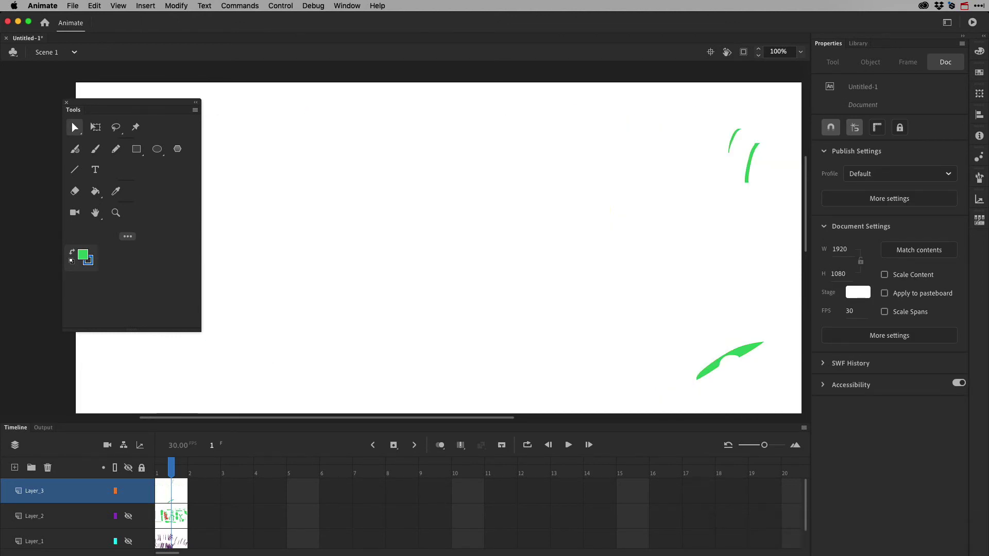
Step: Set the Fluid Brush taper to 100 and paint one curved stroke in the middle of the stage
{"action": "left_click", "coordinate": [75, 150]}
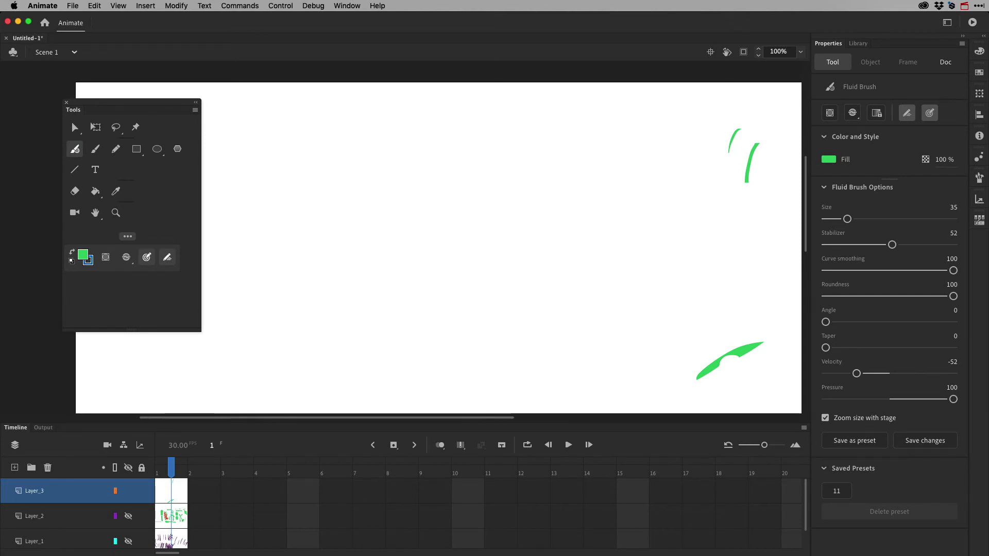
{"action": "left_click_drag", "start_coordinate": [826, 347], "coordinate": [963, 345]}
{"action": "left_click_drag", "start_coordinate": [504, 319], "coordinate": [546, 223]}
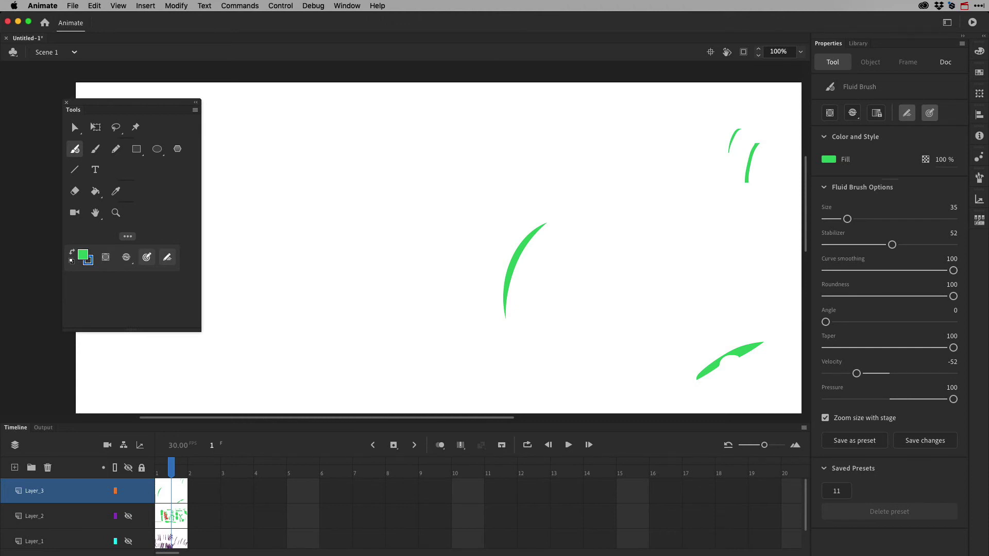
Step: Set the taper to 0 and paint three thick curved strokes beside the tapered one
{"action": "left_click_drag", "start_coordinate": [953, 348], "coordinate": [826, 348]}
{"action": "left_click", "coordinate": [526, 311]}
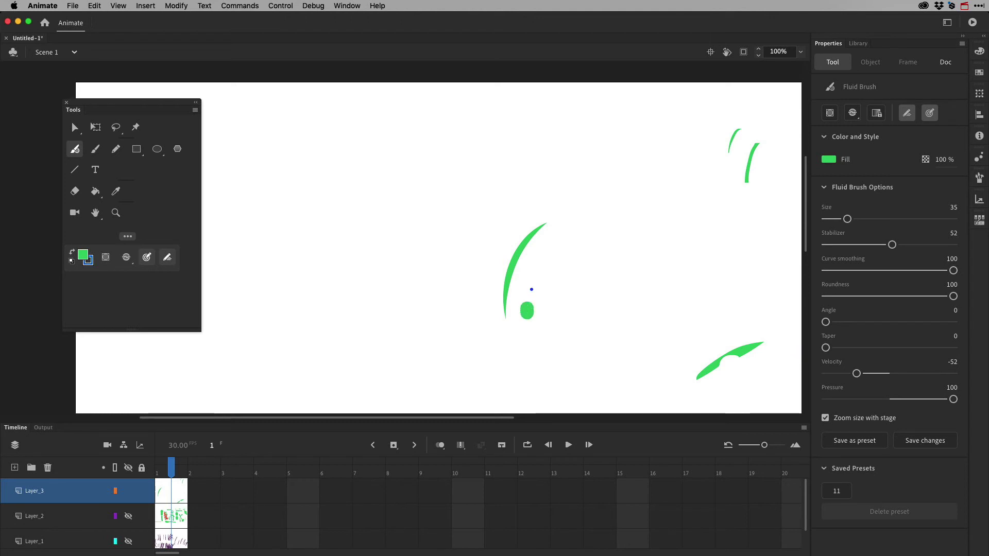
{"action": "left_click_drag", "start_coordinate": [532, 289], "coordinate": [569, 231]}
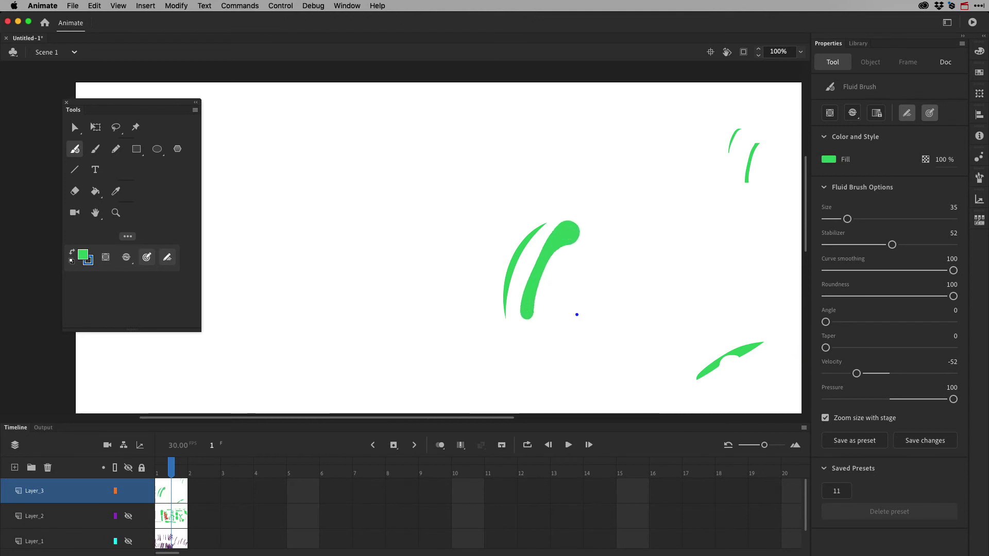
{"action": "left_click_drag", "start_coordinate": [576, 314], "coordinate": [617, 246]}
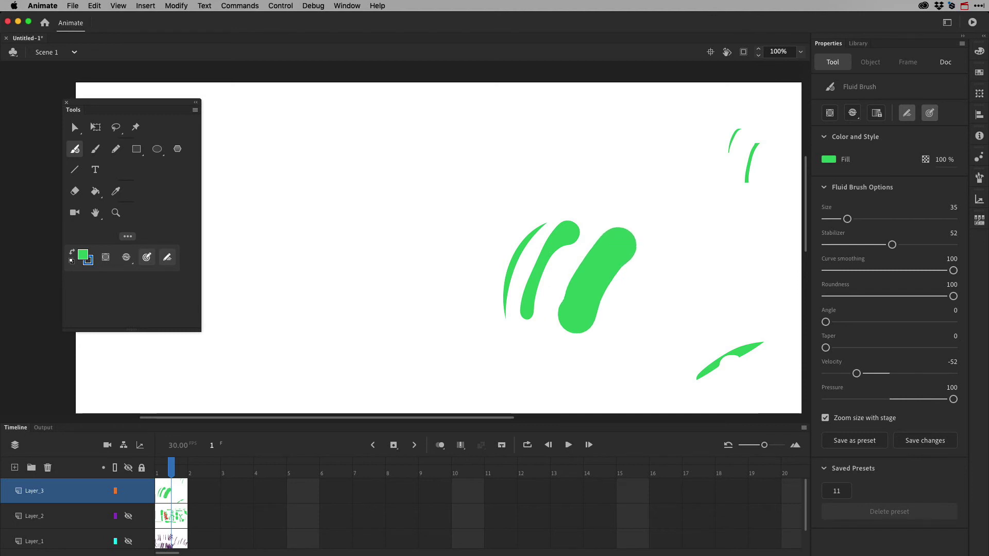
{"action": "mouse_move", "coordinate": [634, 330]}
{"action": "left_mouse_down"}
{"action": "mouse_move", "coordinate": [647, 271]}
{"action": "mouse_move", "coordinate": [679, 240]}
{"action": "left_mouse_up"}
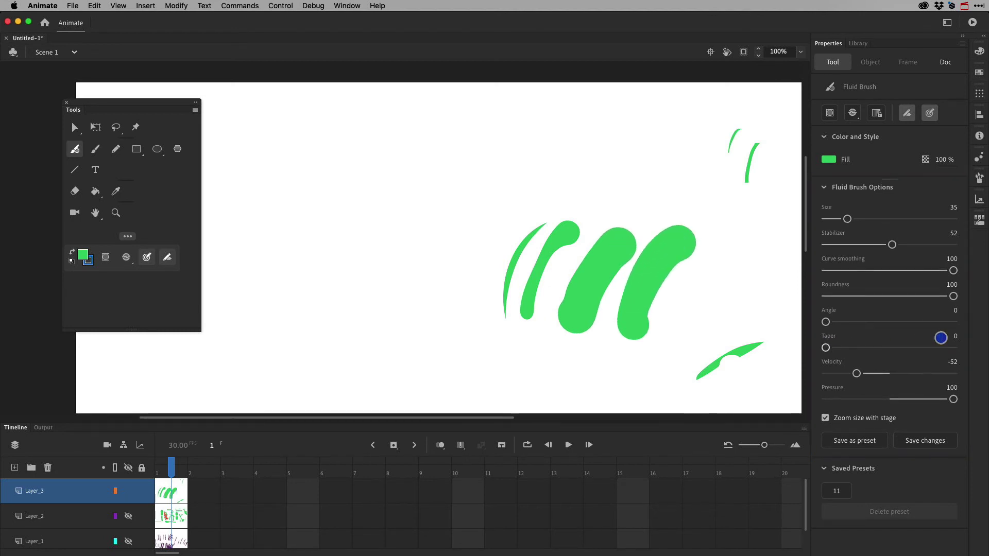
Step: Set the Fluid Brush taper to 100 and paint a fan of tapered, grass-like strokes beside the existing curved ones
{"action": "mouse_move", "coordinate": [941, 337]}
{"action": "left_mouse_down"}
{"action": "mouse_move", "coordinate": [922, 342]}
{"action": "mouse_move", "coordinate": [960, 342]}
{"action": "left_mouse_up"}
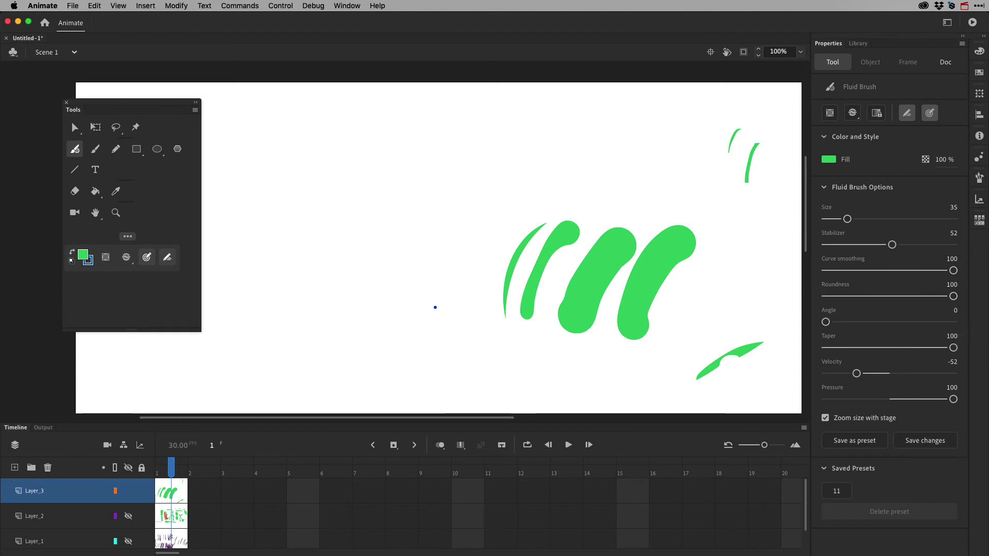
{"action": "left_click_drag", "start_coordinate": [435, 307], "coordinate": [415, 172]}
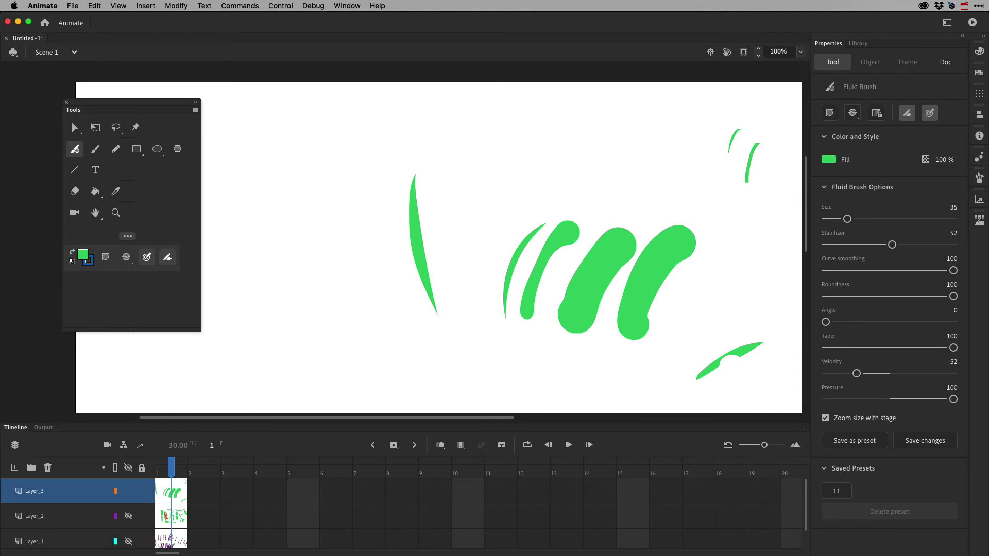
{"action": "left_click_drag", "start_coordinate": [444, 305], "coordinate": [466, 168]}
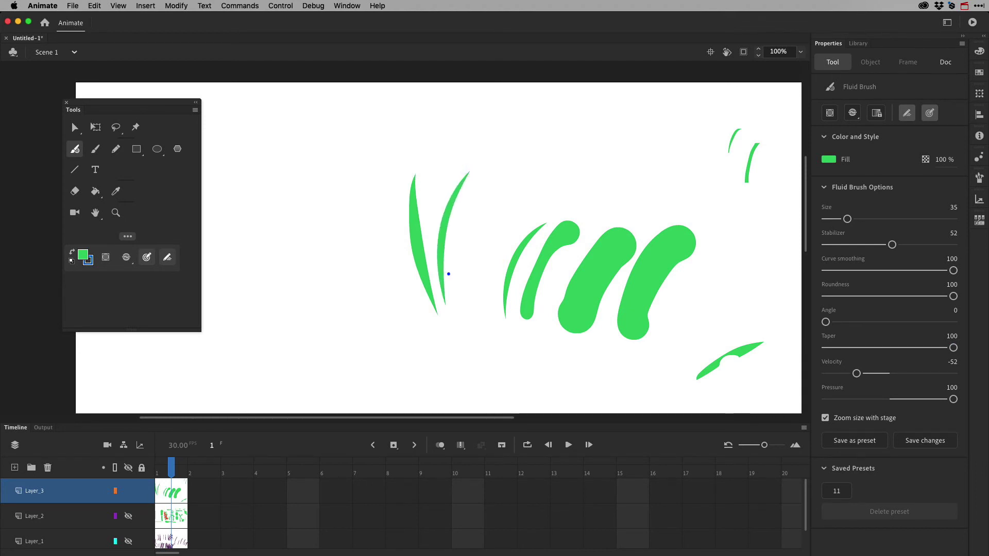
{"action": "left_click_drag", "start_coordinate": [447, 301], "coordinate": [497, 172]}
{"action": "left_click_drag", "start_coordinate": [451, 284], "coordinate": [510, 181]}
{"action": "mouse_move", "coordinate": [453, 284]}
{"action": "left_mouse_down"}
{"action": "mouse_move", "coordinate": [522, 189]}
{"action": "mouse_move", "coordinate": [521, 205]}
{"action": "left_mouse_up"}
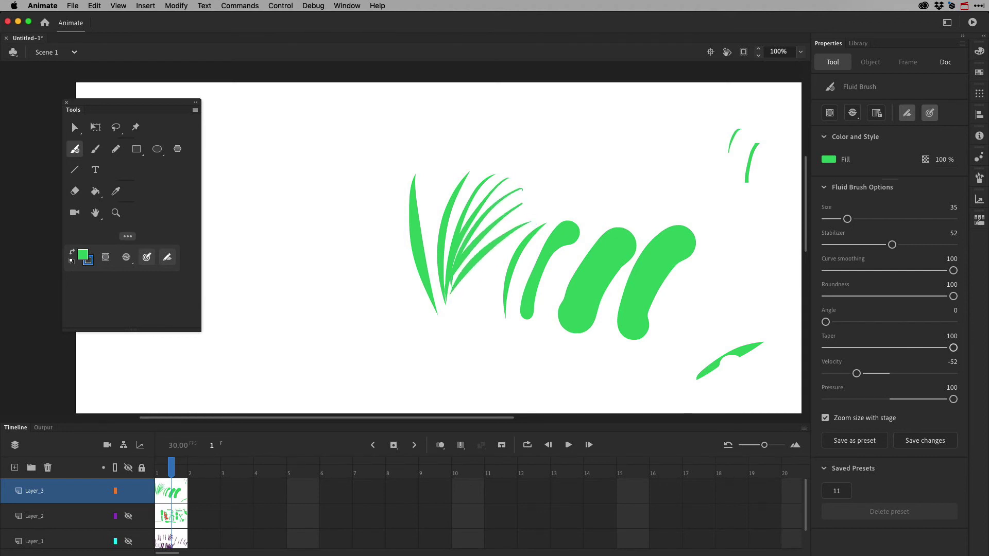
{"action": "mouse_move", "coordinate": [953, 348]}
{"action": "left_mouse_down"}
{"action": "mouse_move", "coordinate": [894, 348]}
{"action": "mouse_move", "coordinate": [967, 347]}
{"action": "left_mouse_up"}
Step: Zoom the stage to 200% and paint one tapered curved stroke beside the grass blades
{"action": "left_click", "coordinate": [800, 52]}
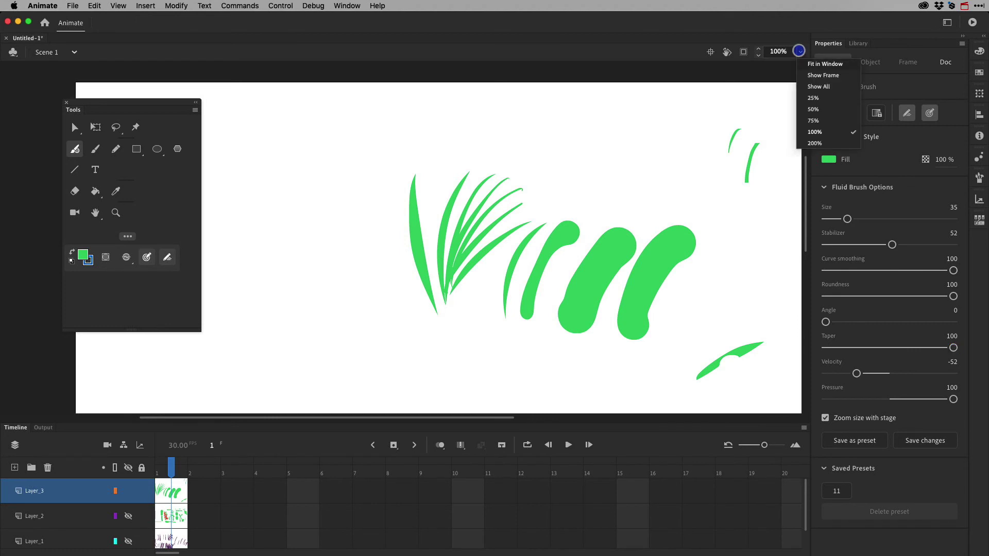
{"action": "left_click", "coordinate": [815, 144]}
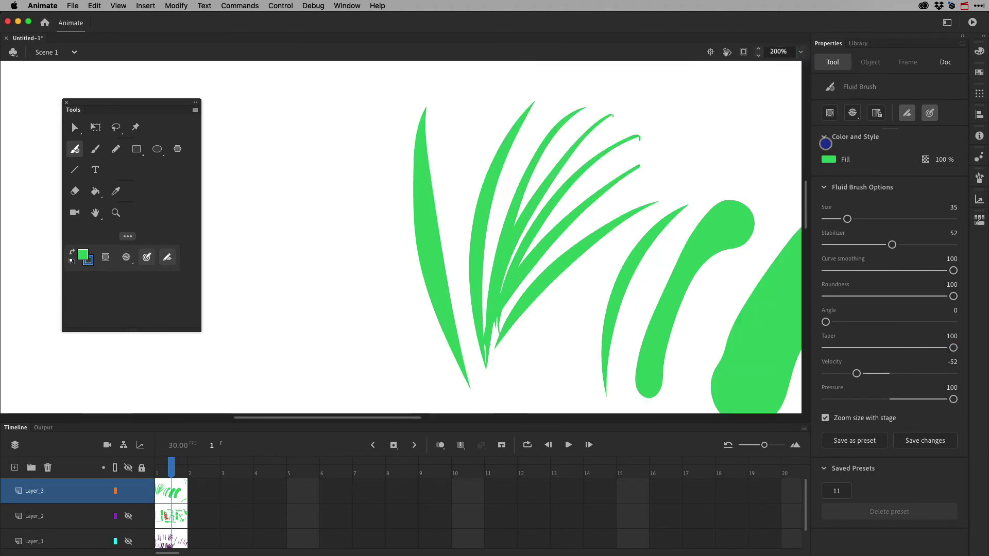
{"action": "left_click_drag", "start_coordinate": [378, 306], "coordinate": [371, 141]}
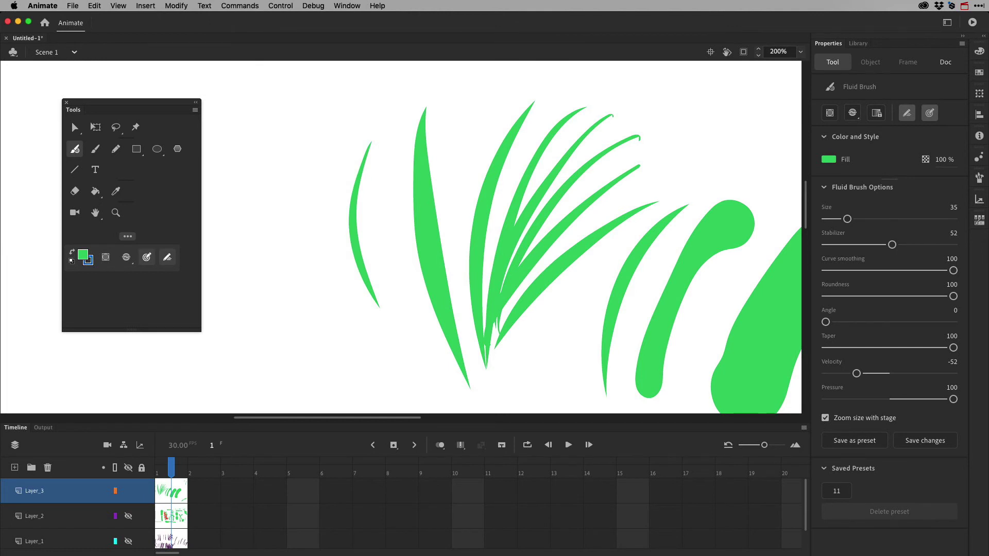
Step: Disable Zoom size with stage and paint one curved stroke at 200% zoom and another at 25%
{"action": "left_click", "coordinate": [825, 418]}
{"action": "mouse_move", "coordinate": [343, 343]}
{"action": "left_mouse_down"}
{"action": "mouse_move", "coordinate": [309, 149]}
{"action": "mouse_move", "coordinate": [318, 128]}
{"action": "left_mouse_up"}
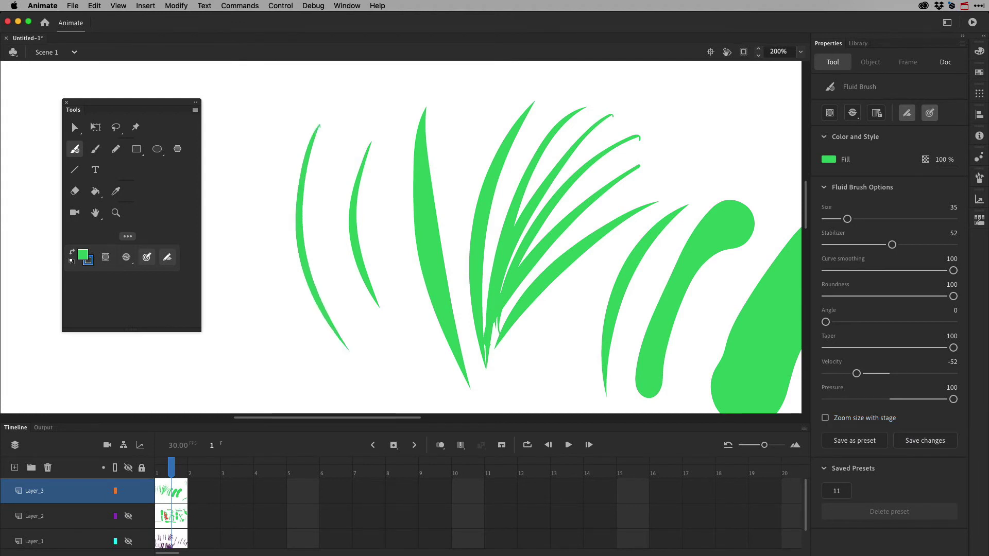
{"action": "left_click", "coordinate": [800, 52]}
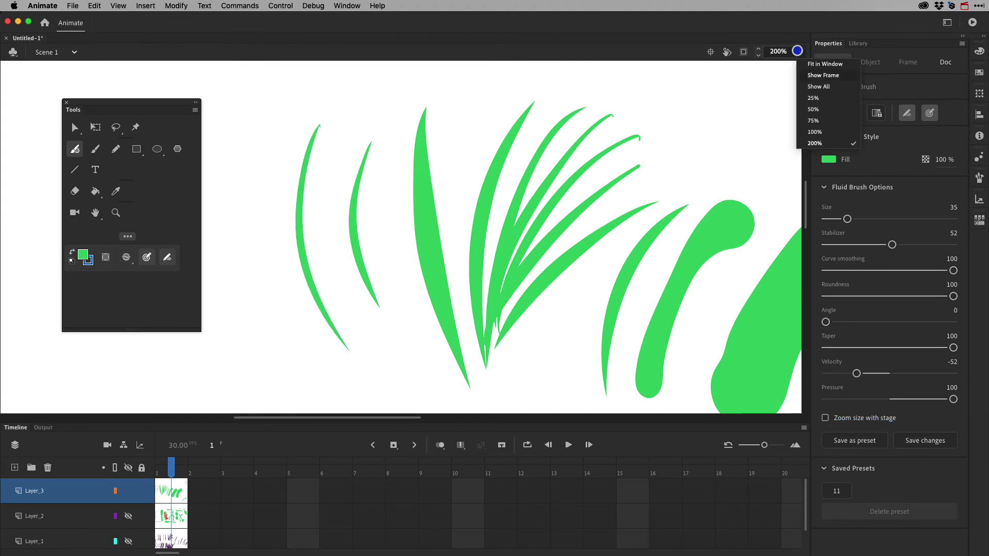
{"action": "left_click", "coordinate": [820, 98]}
{"action": "left_click_drag", "start_coordinate": [354, 309], "coordinate": [349, 225]}
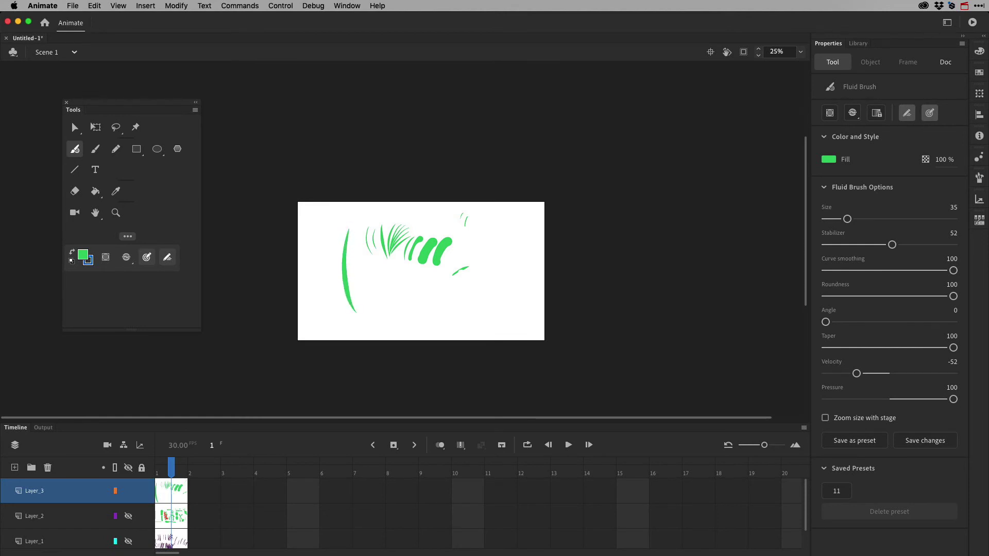
Step: Enable Zoom size with stage and paint a cluster of grass blades at 25% and 100% zoom in the stage's empty area
{"action": "left_click", "coordinate": [825, 417]}
{"action": "left_click_drag", "start_coordinate": [486, 296], "coordinate": [498, 253]}
{"action": "left_click_drag", "start_coordinate": [488, 294], "coordinate": [519, 258]}
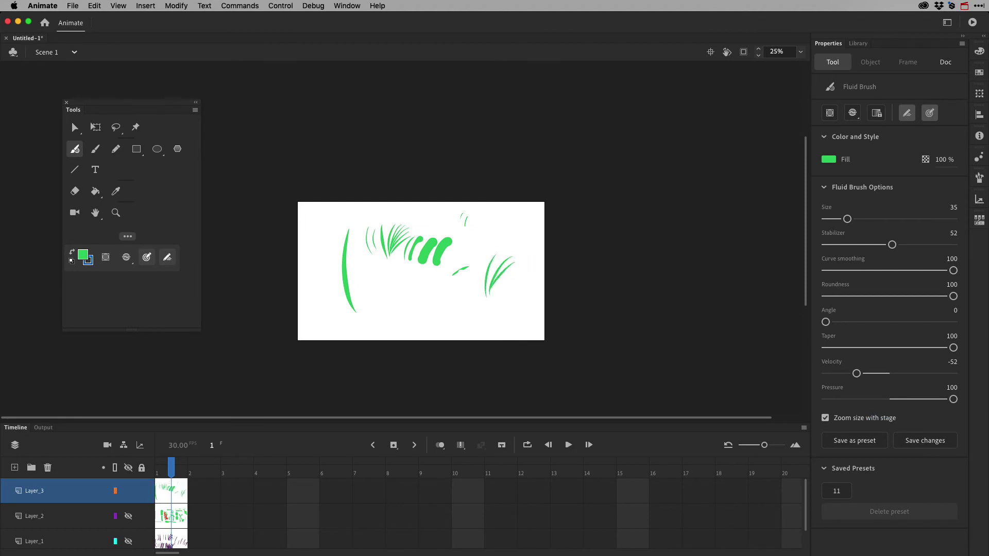
{"action": "left_click", "coordinate": [800, 51]}
{"action": "left_click", "coordinate": [816, 133]}
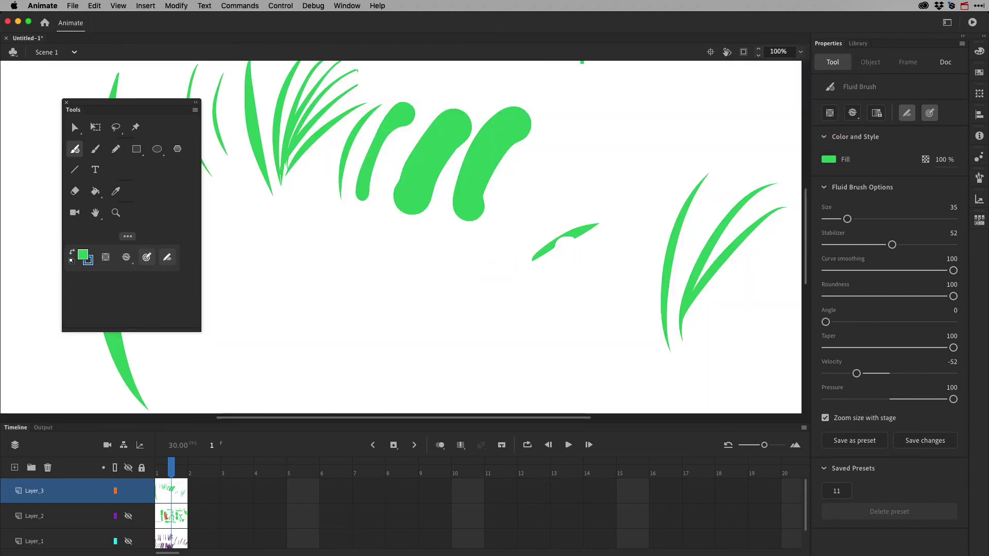
{"action": "mouse_move", "coordinate": [684, 330]}
{"action": "left_mouse_down"}
{"action": "mouse_move", "coordinate": [757, 248]}
{"action": "mouse_move", "coordinate": [775, 260]}
{"action": "mouse_move", "coordinate": [771, 276]}
{"action": "left_mouse_up"}
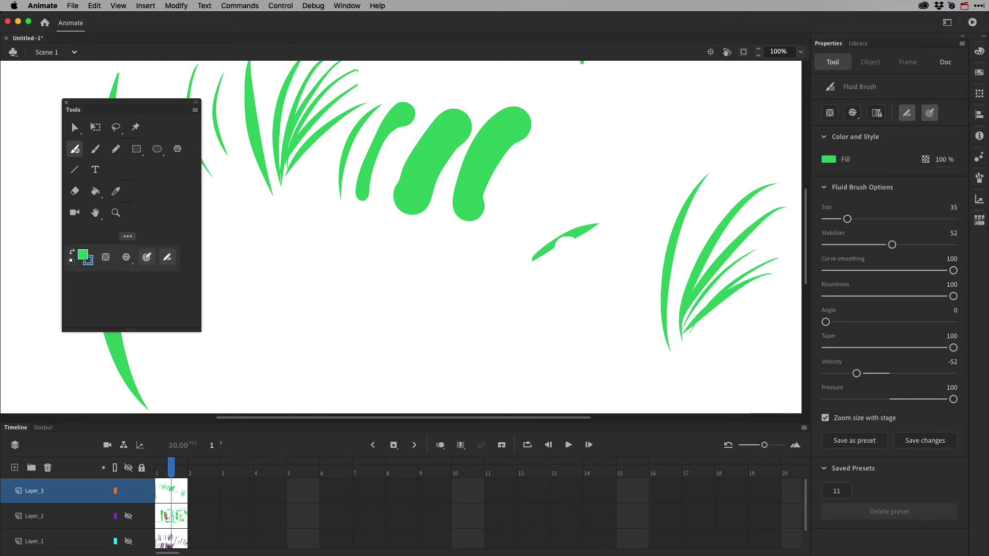
Step: Paint two blades at 100% zoom and one at 25% around the new grass cluster with Zoom size with stage disabled, and re-enable it
{"action": "left_click", "coordinate": [825, 418]}
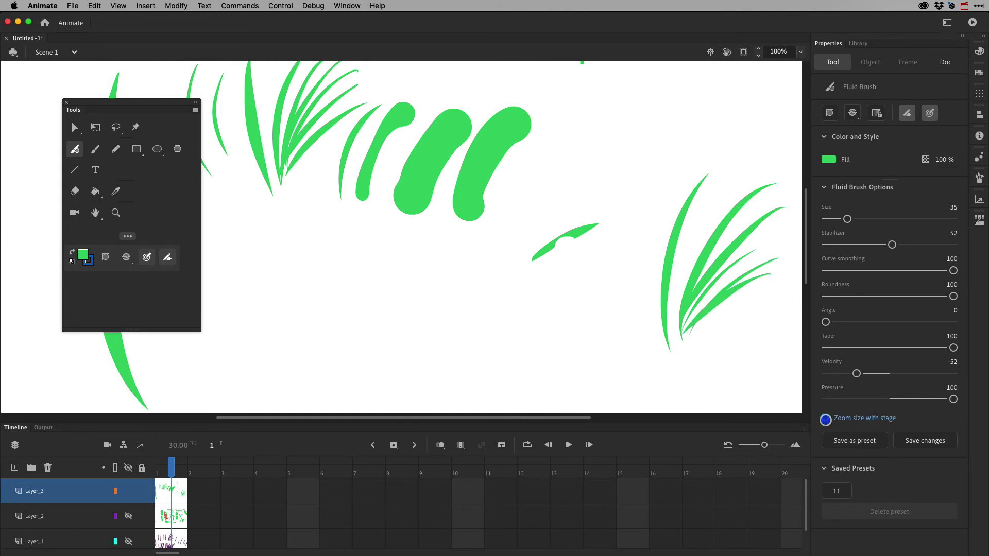
{"action": "left_click_drag", "start_coordinate": [649, 326], "coordinate": [673, 170]}
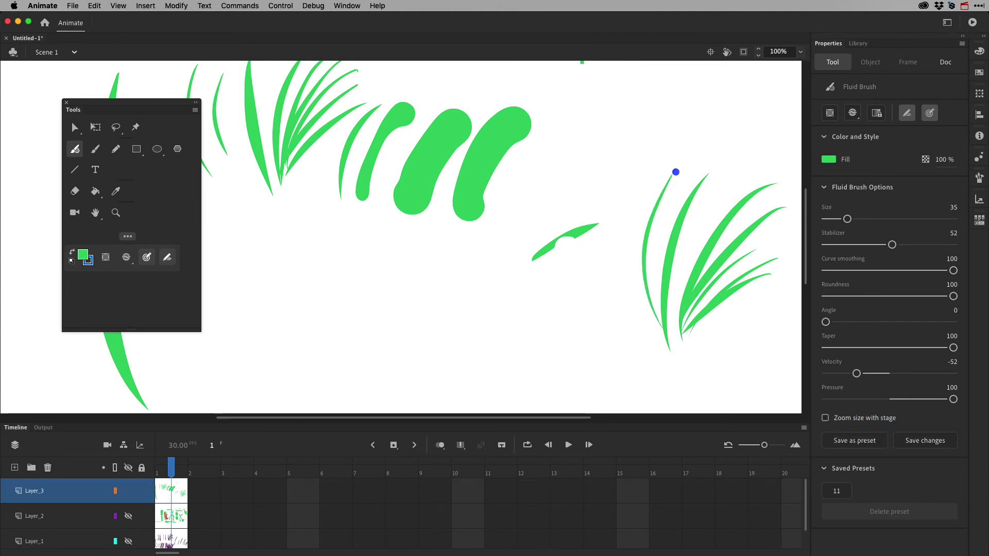
{"action": "left_click_drag", "start_coordinate": [647, 347], "coordinate": [662, 161]}
{"action": "left_click", "coordinate": [800, 51]}
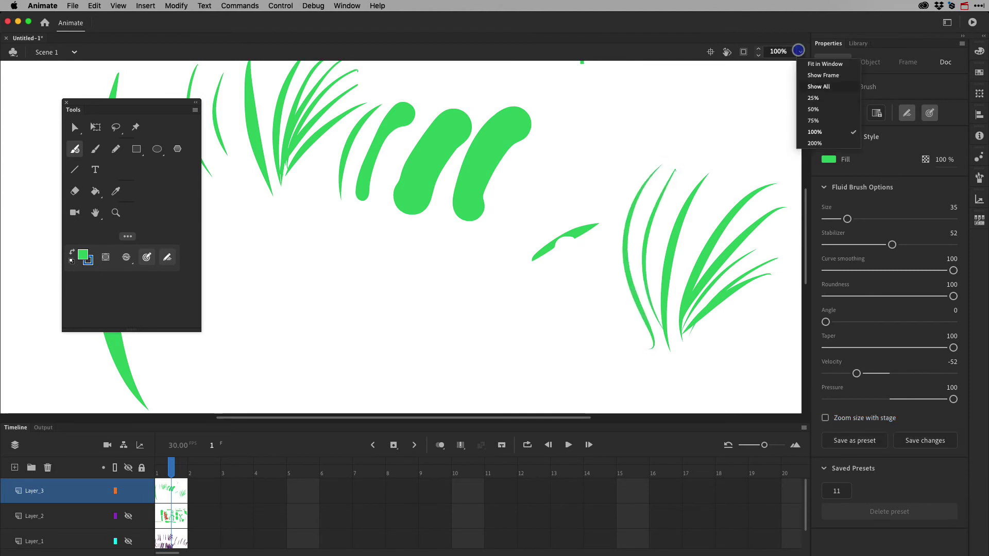
{"action": "left_click", "coordinate": [826, 97]}
{"action": "left_click_drag", "start_coordinate": [503, 241], "coordinate": [520, 209]}
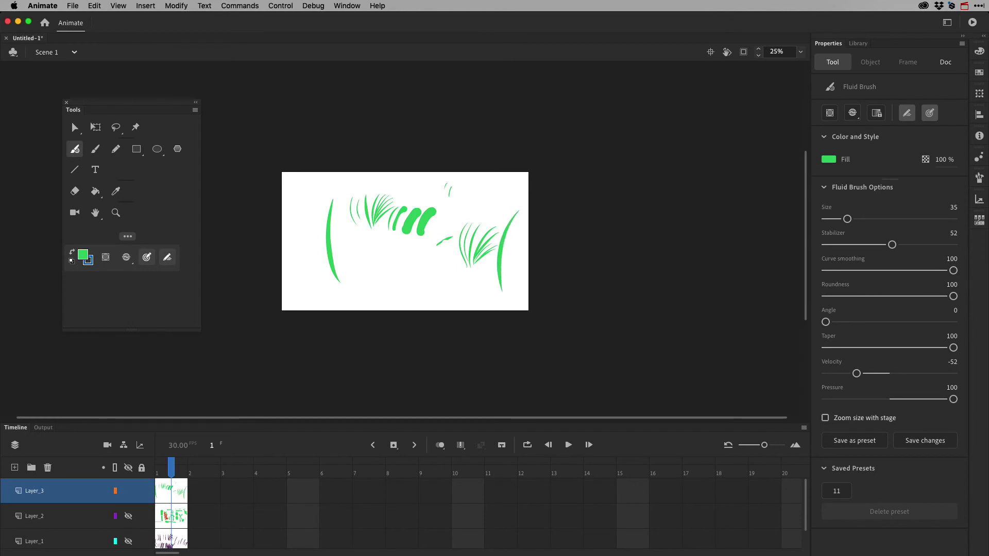
{"action": "left_click", "coordinate": [825, 417]}
Step: Switch to the Classic Brush, enable Use pressure and choose the flat horizontal ellipse tip
{"action": "left_click", "coordinate": [95, 149]}
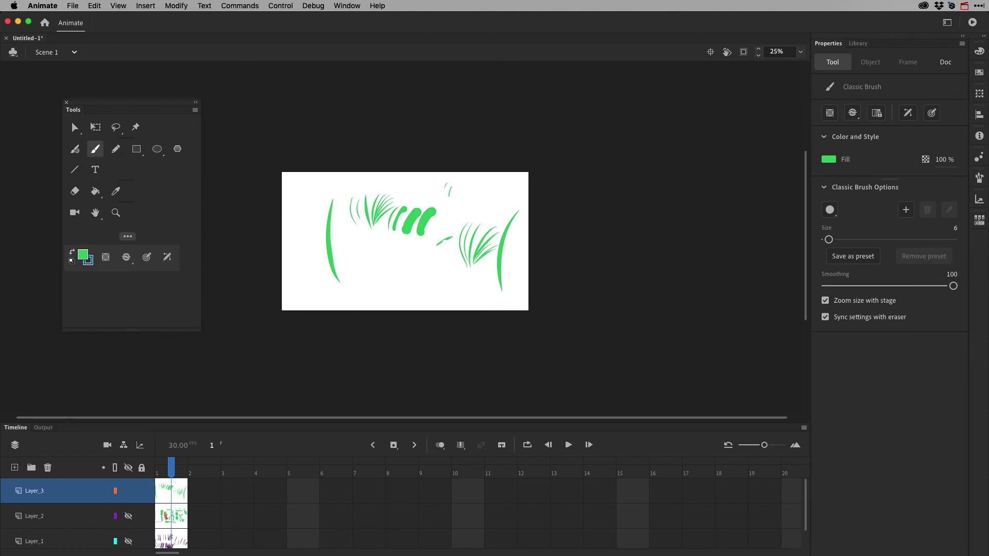
{"action": "left_click", "coordinate": [931, 113]}
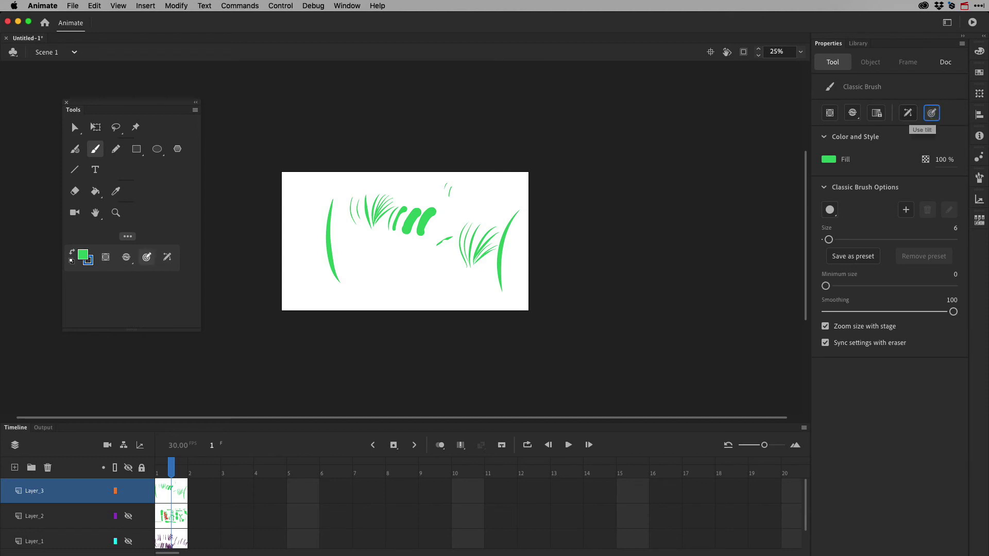
{"action": "left_click", "coordinate": [829, 209]}
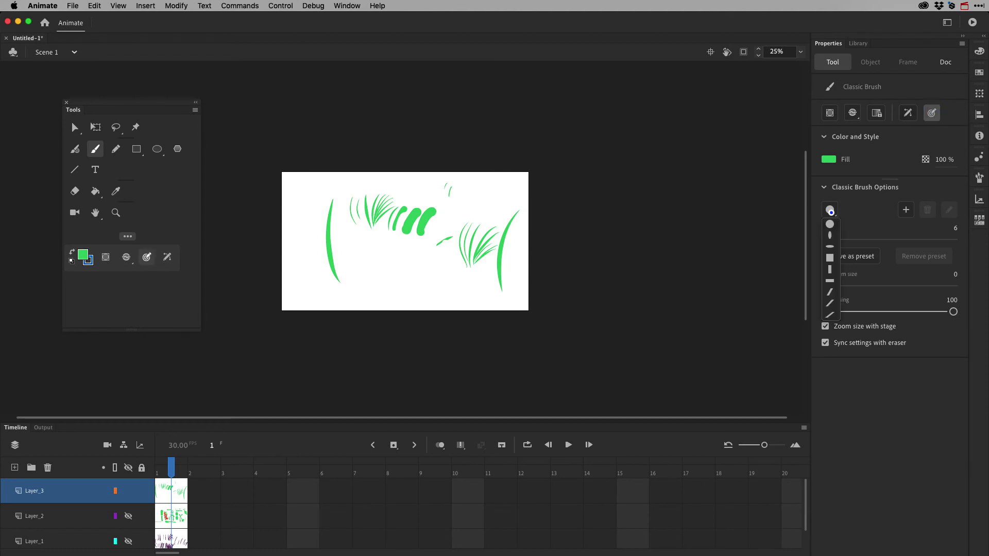
{"action": "left_click", "coordinate": [830, 247]}
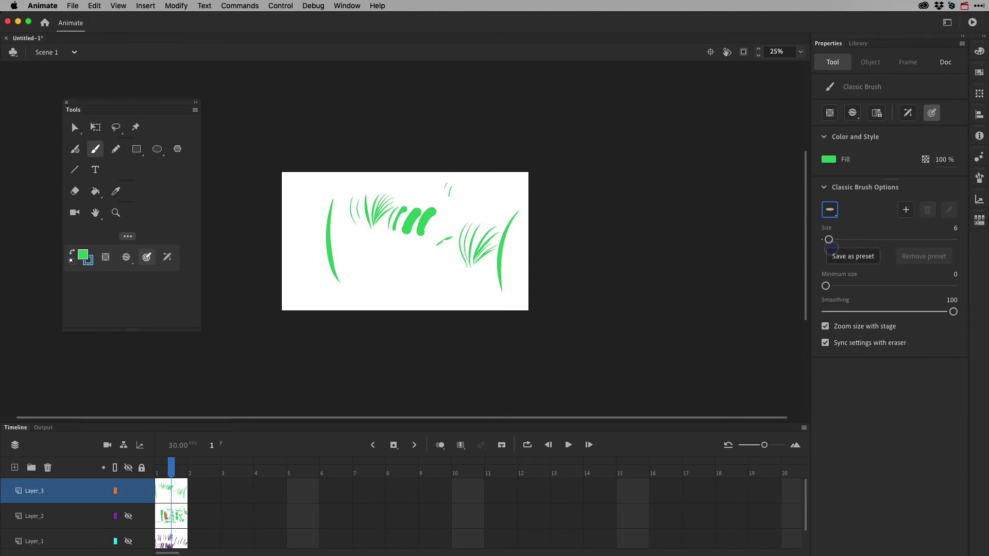
Step: Paint thin Classic Brush strokes in the stage's lower middle, plus a thin curved one beside them at 100% zoom
{"action": "left_click_drag", "start_coordinate": [397, 286], "coordinate": [407, 251]}
{"action": "left_click", "coordinate": [800, 51]}
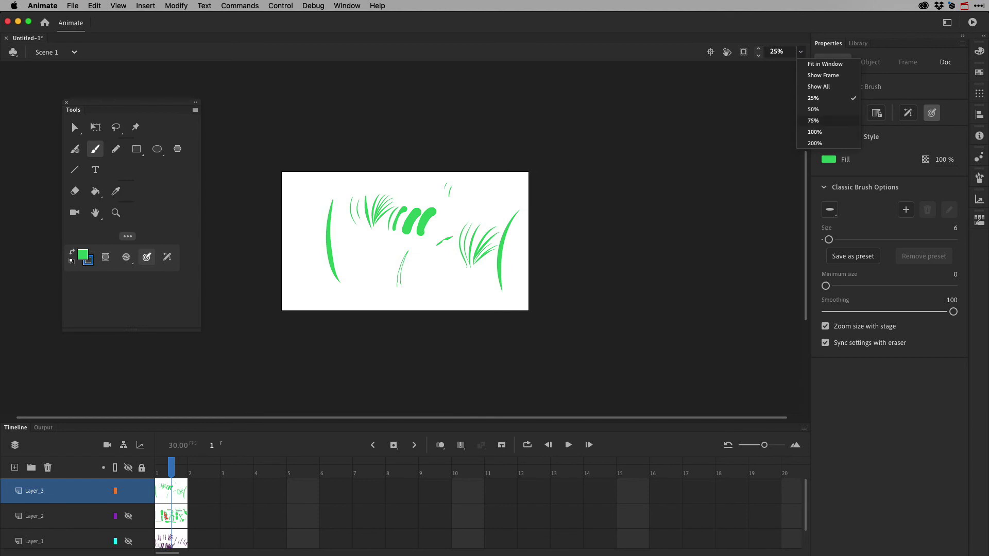
{"action": "left_click", "coordinate": [812, 109]}
{"action": "left_click", "coordinate": [800, 52]}
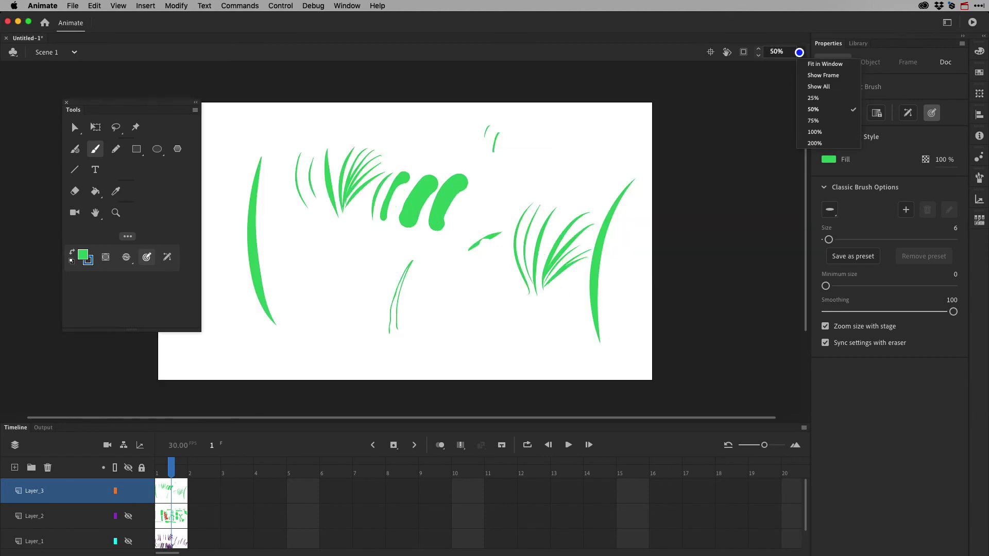
{"action": "left_click", "coordinate": [827, 132]}
{"action": "mouse_move", "coordinate": [332, 364]}
{"action": "left_mouse_down"}
{"action": "mouse_move", "coordinate": [309, 309]}
{"action": "mouse_move", "coordinate": [335, 260]}
{"action": "left_mouse_up"}
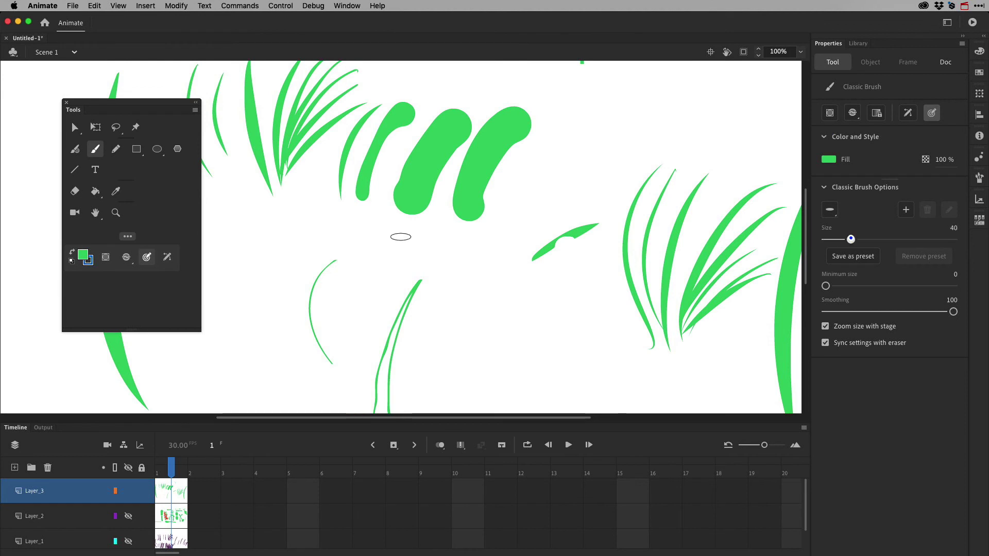
Step: Set the Classic Brush size to 40 and paint a thick curved stroke and two bent strokes around the thin ones
{"action": "left_click_drag", "start_coordinate": [828, 240], "coordinate": [851, 239]}
{"action": "left_click_drag", "start_coordinate": [315, 368], "coordinate": [293, 245]}
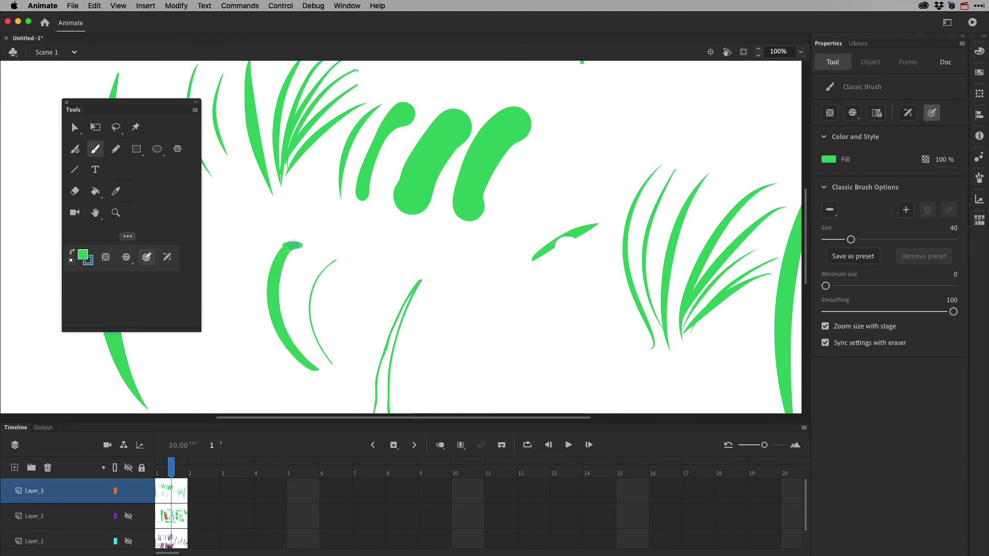
{"action": "mouse_move", "coordinate": [327, 341]}
{"action": "left_mouse_down"}
{"action": "mouse_move", "coordinate": [350, 310]}
{"action": "mouse_move", "coordinate": [348, 283]}
{"action": "mouse_move", "coordinate": [421, 259]}
{"action": "left_mouse_up"}
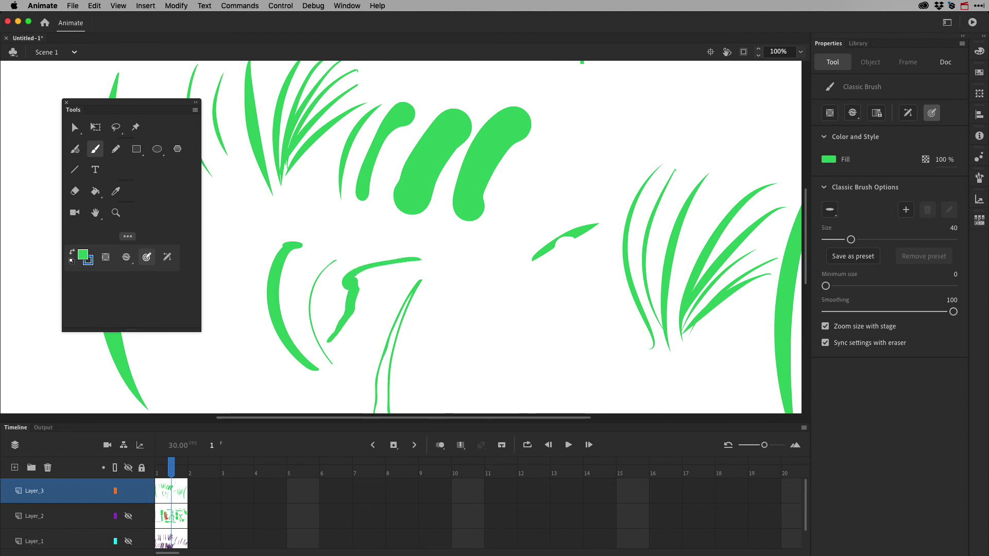
{"action": "mouse_move", "coordinate": [454, 369]}
{"action": "left_mouse_down"}
{"action": "mouse_move", "coordinate": [456, 322]}
{"action": "mouse_move", "coordinate": [471, 312]}
{"action": "mouse_move", "coordinate": [496, 324]}
{"action": "mouse_move", "coordinate": [520, 364]}
{"action": "left_mouse_up"}
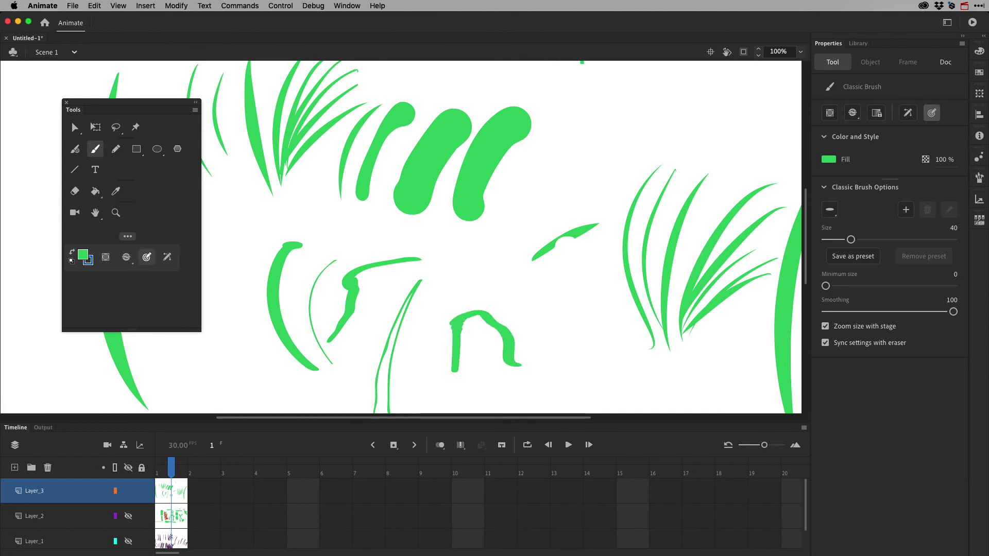
Step: Enable Use tilt together with Use pressure and paint two diagonal strokes above the grass cluster
{"action": "left_click", "coordinate": [908, 113]}
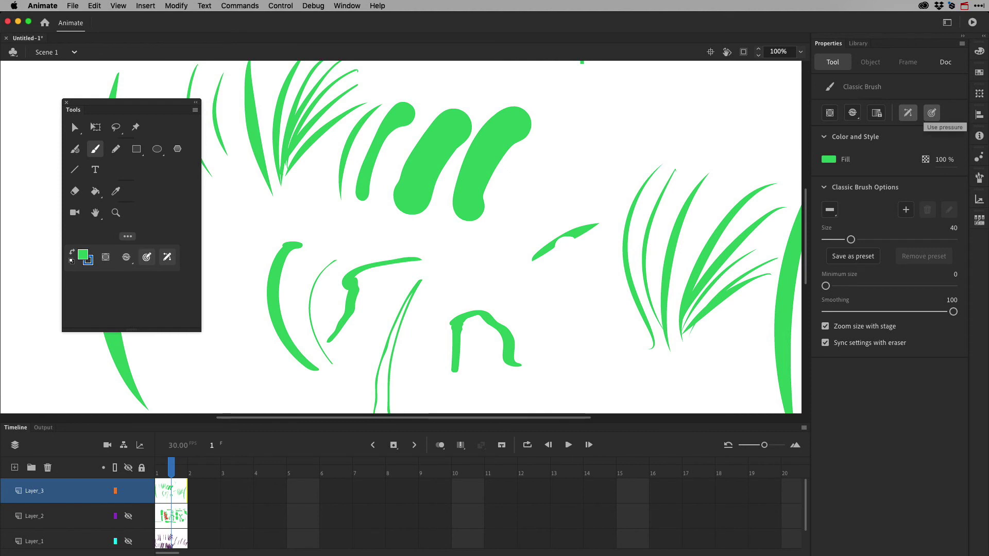
{"action": "left_click", "coordinate": [932, 113]}
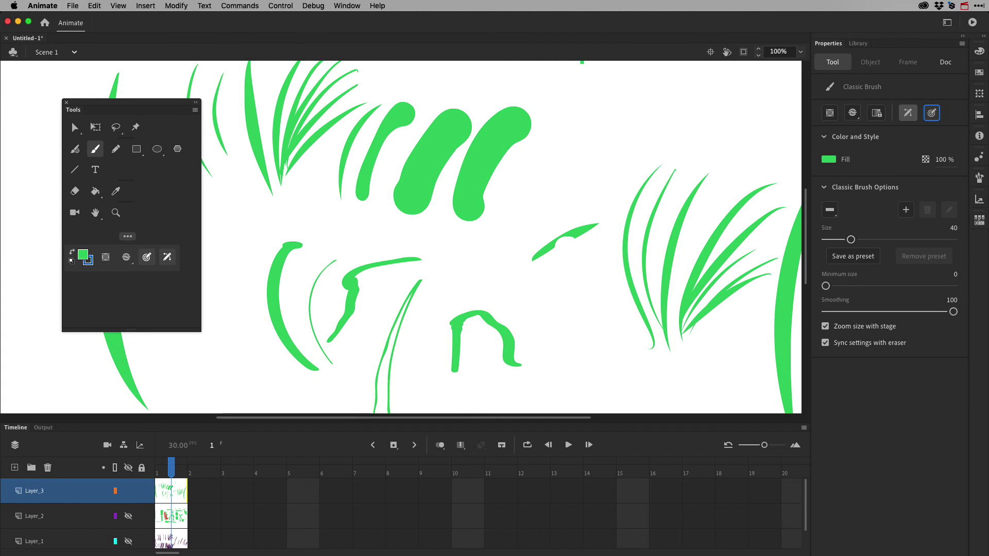
{"action": "mouse_move", "coordinate": [566, 192]}
{"action": "left_mouse_down"}
{"action": "mouse_move", "coordinate": [605, 137]}
{"action": "mouse_move", "coordinate": [584, 189]}
{"action": "mouse_move", "coordinate": [695, 102]}
{"action": "left_mouse_up"}
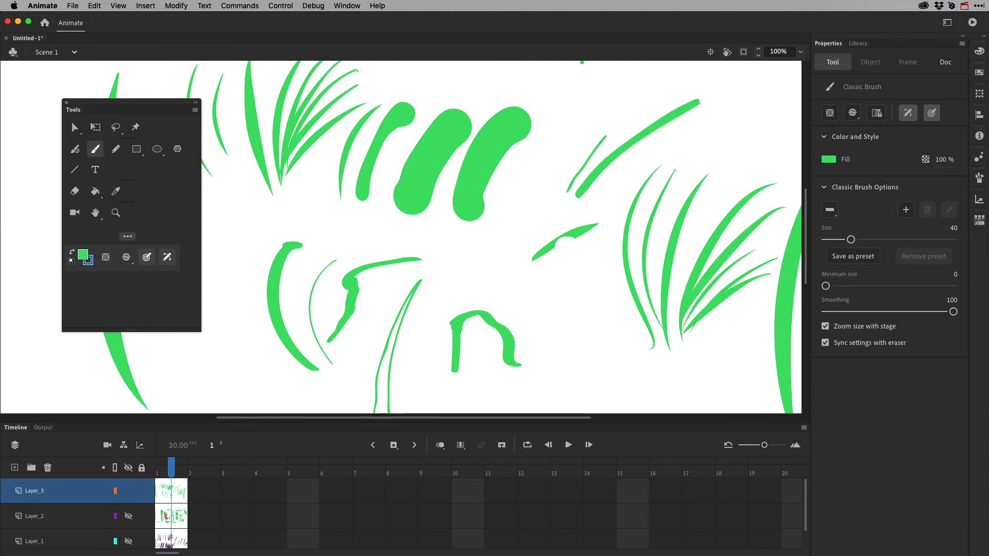
Step: Review the Classic Brush's available tip shapes and paint modes
{"action": "left_click", "coordinate": [830, 210]}
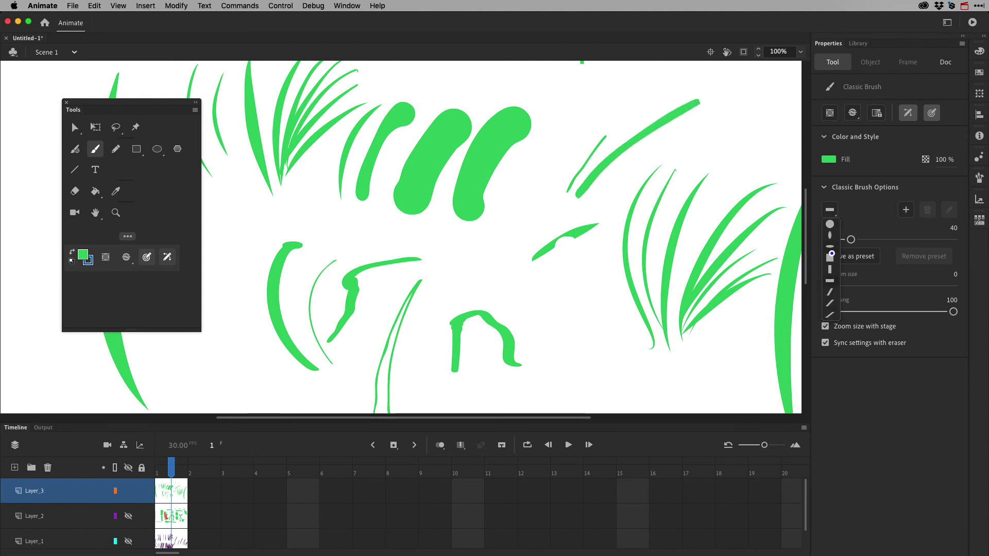
{"action": "left_click", "coordinate": [830, 224]}
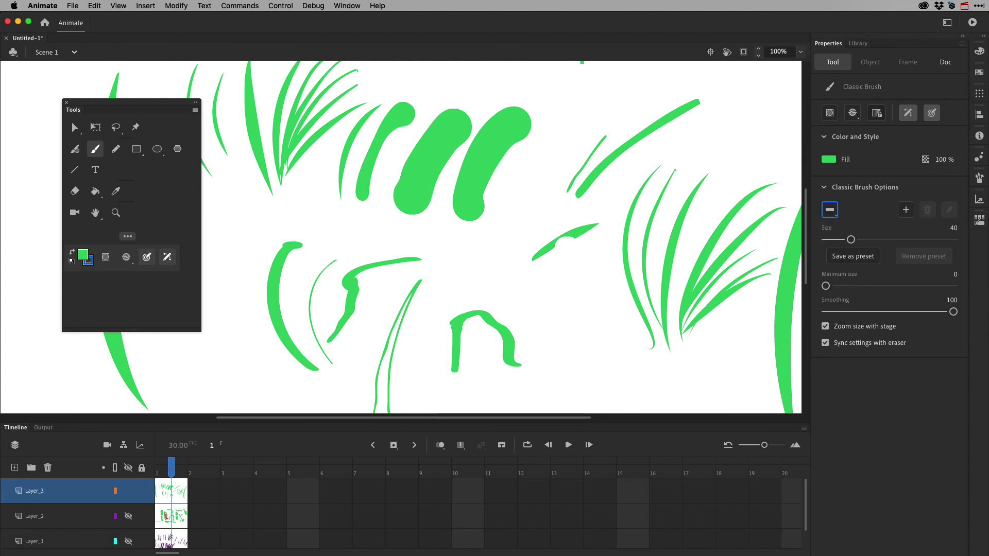
{"action": "left_click", "coordinate": [852, 113]}
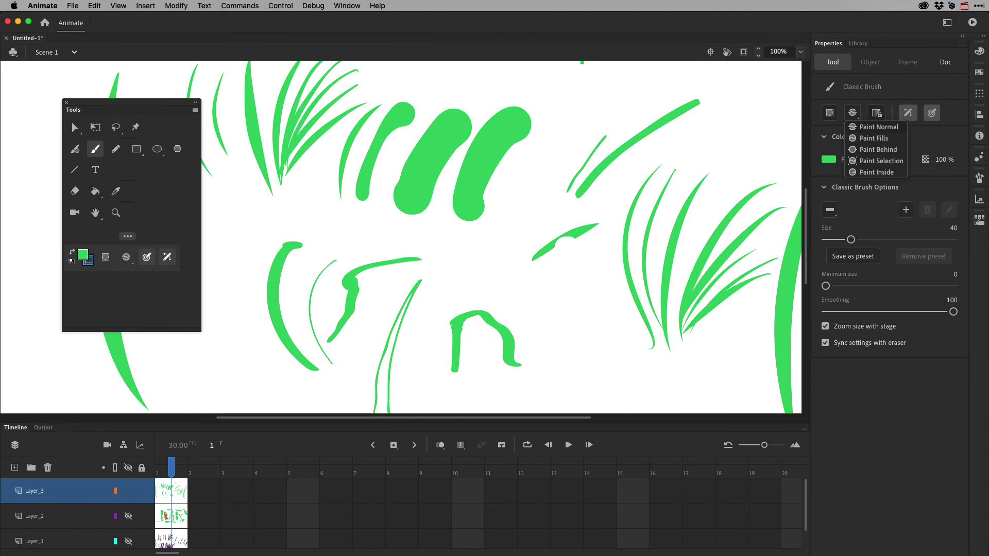
{"action": "left_click", "coordinate": [894, 97]}
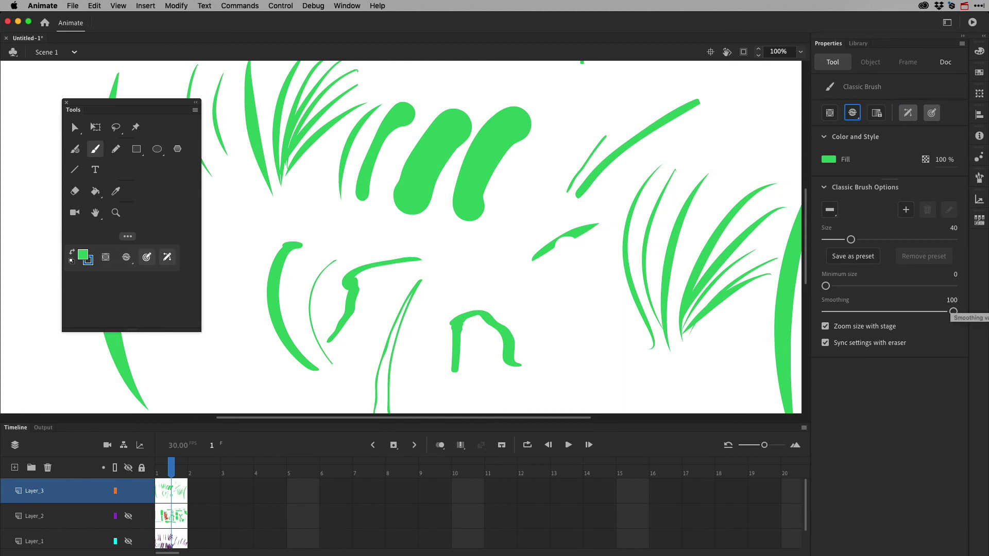
Step: Set the Classic Brush smoothing to 0, paint a nearly horizontal stroke near the stage's upper edge, and select it to show its points
{"action": "left_click_drag", "start_coordinate": [953, 312], "coordinate": [805, 313]}
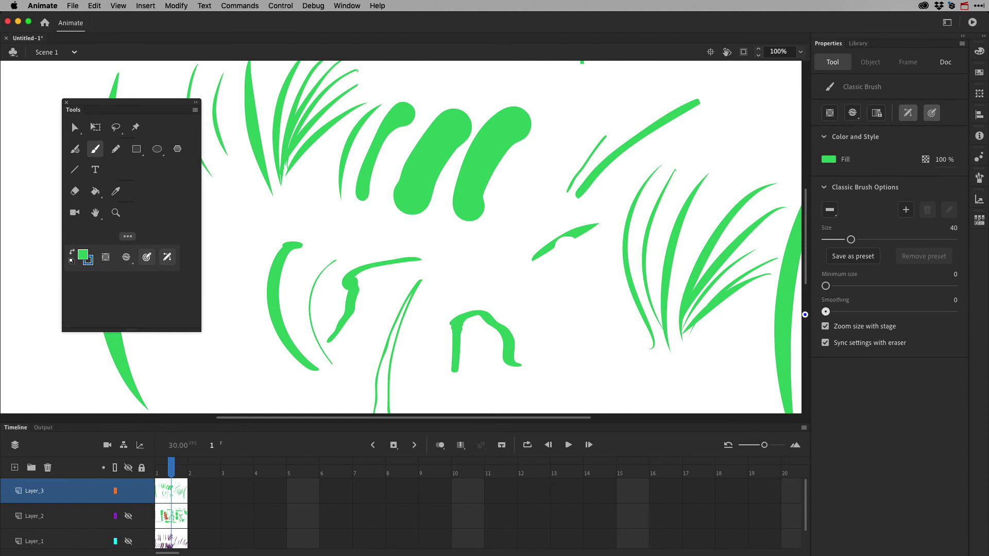
{"action": "left_click_drag", "start_coordinate": [562, 98], "coordinate": [663, 87]}
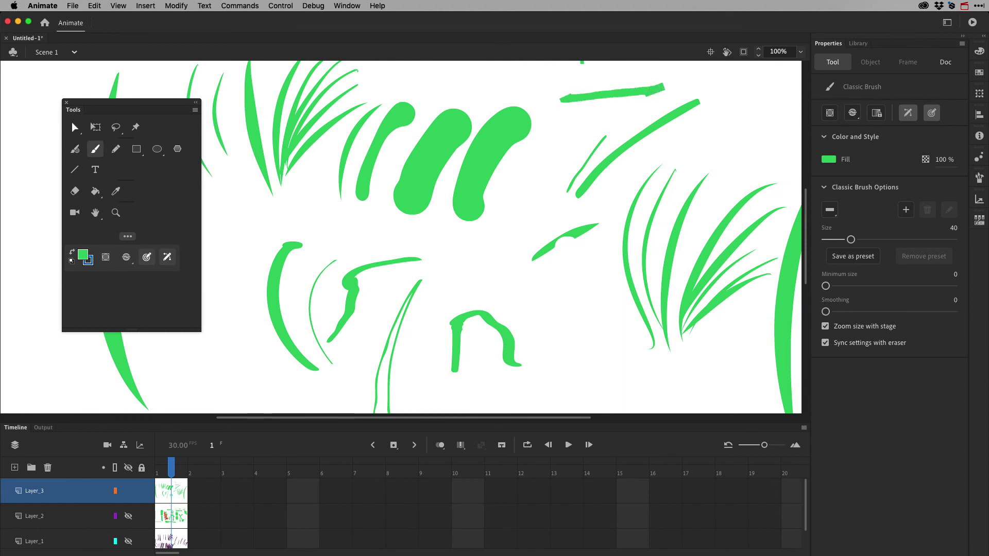
{"action": "left_click", "coordinate": [76, 127]}
{"action": "left_click", "coordinate": [613, 91]}
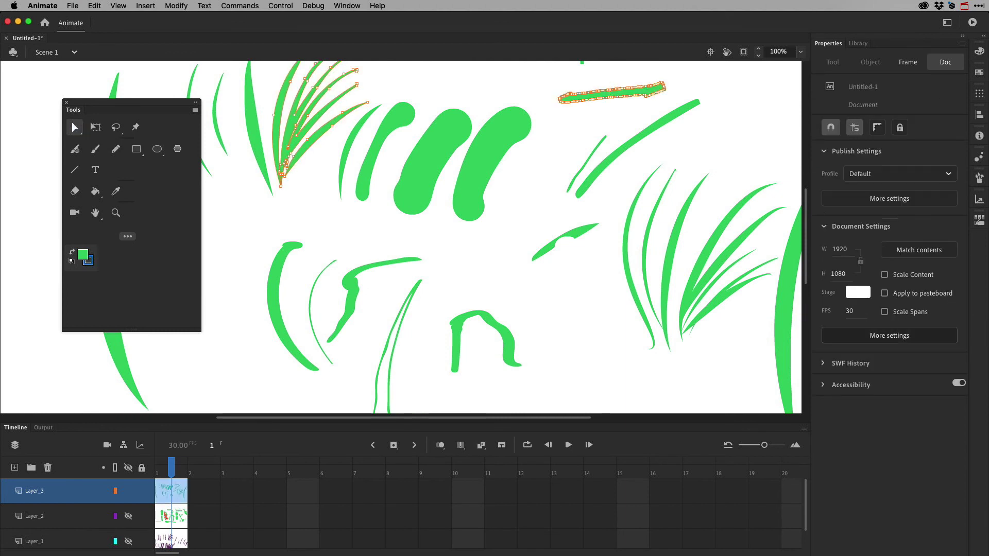
Step: Set the Classic Brush smoothing to 100 and paint a short diagonal stroke beside the nearly horizontal one
{"action": "left_click", "coordinate": [76, 149]}
{"action": "left_click", "coordinate": [96, 150]}
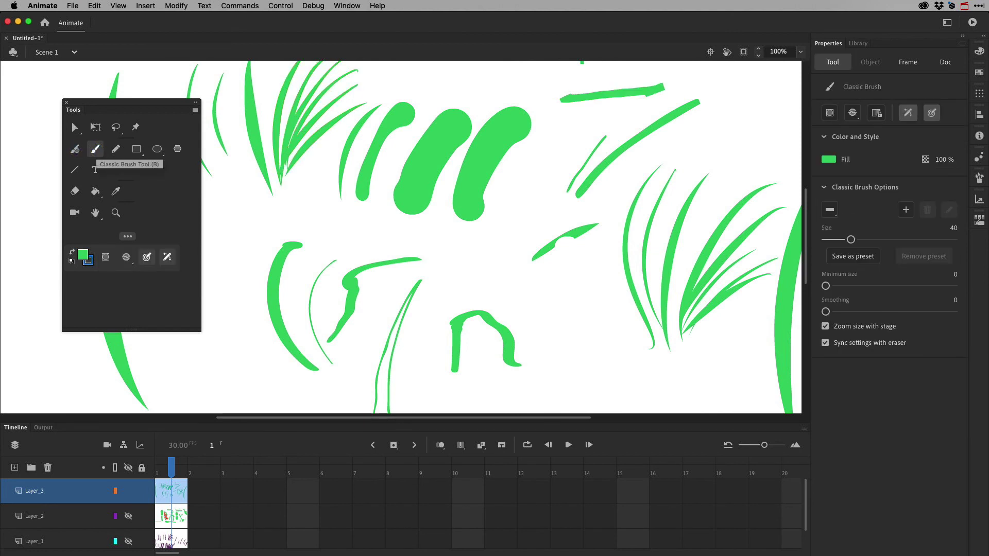
{"action": "left_click_drag", "start_coordinate": [826, 311], "coordinate": [963, 311]}
{"action": "left_click_drag", "start_coordinate": [701, 131], "coordinate": [761, 79]}
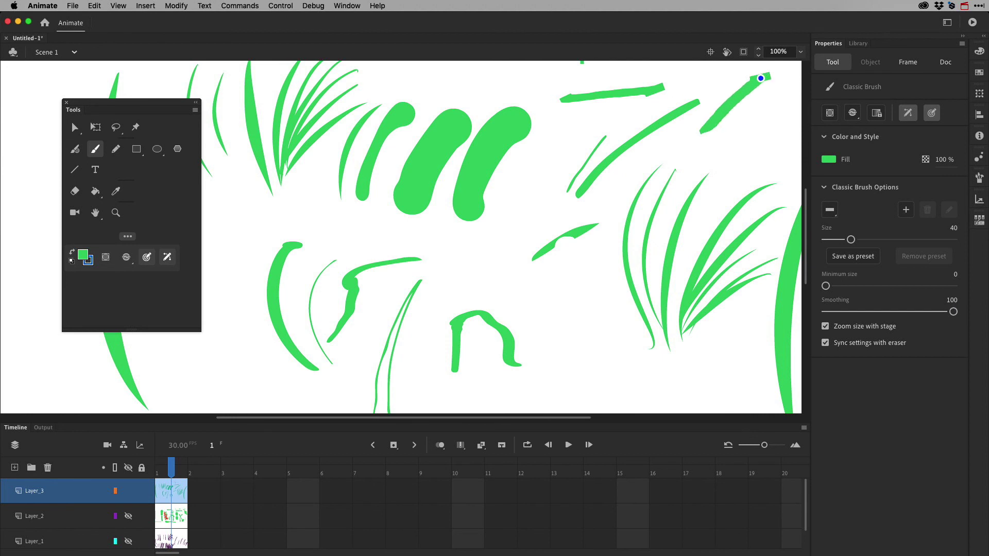
{"action": "key", "text": "v"}
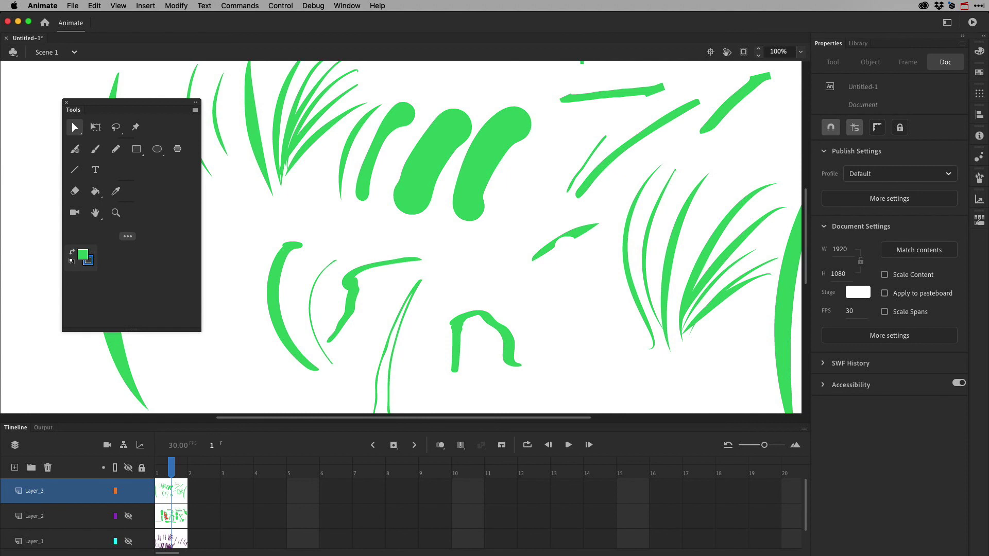
Step: Review the Classic Brush's custom Nib Options and its list of available tip shapes
{"action": "left_click", "coordinate": [95, 149]}
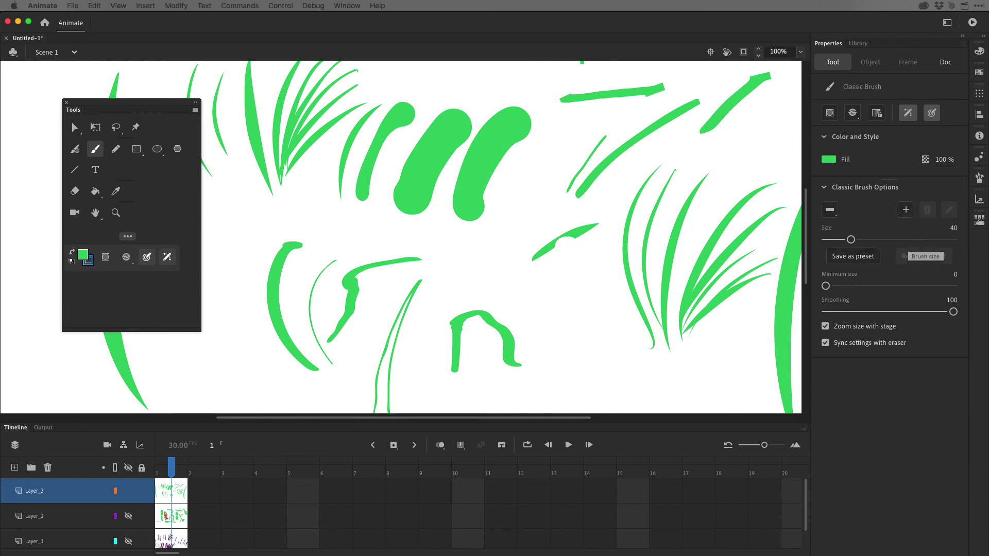
{"action": "left_click", "coordinate": [906, 210]}
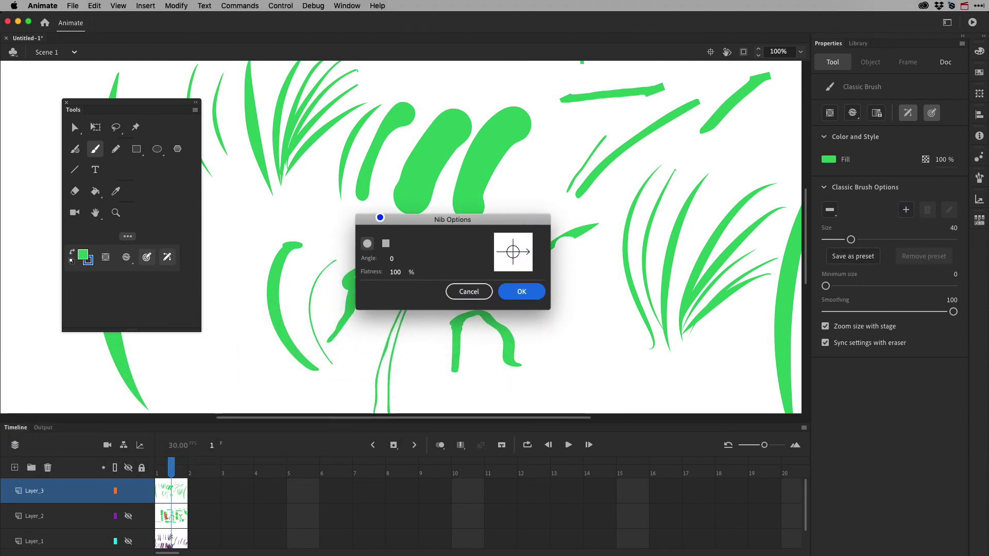
{"action": "key", "text": "Return"}
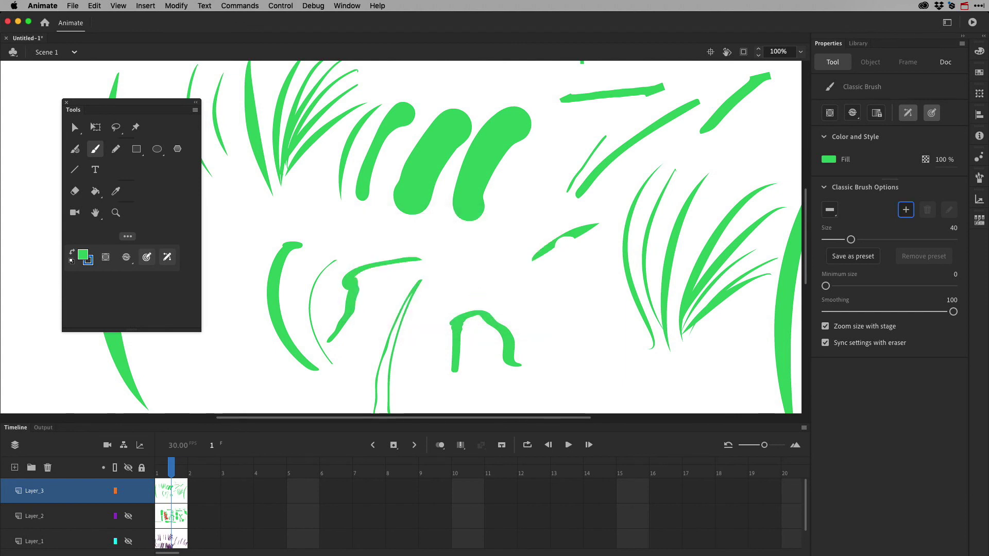
{"action": "left_click", "coordinate": [829, 211]}
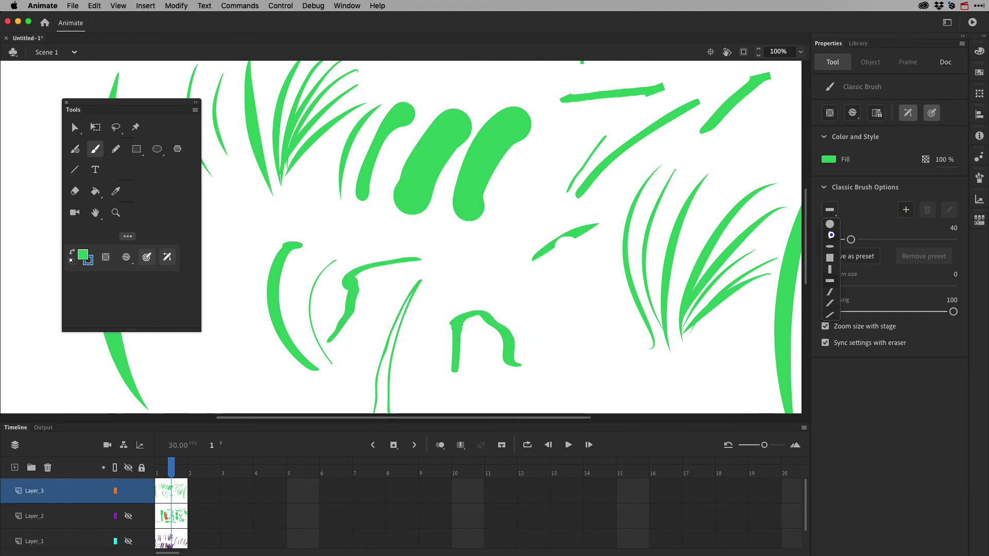
{"action": "left_click", "coordinate": [831, 235]}
{"action": "left_click", "coordinate": [833, 211]}
{"action": "left_click", "coordinate": [829, 237]}
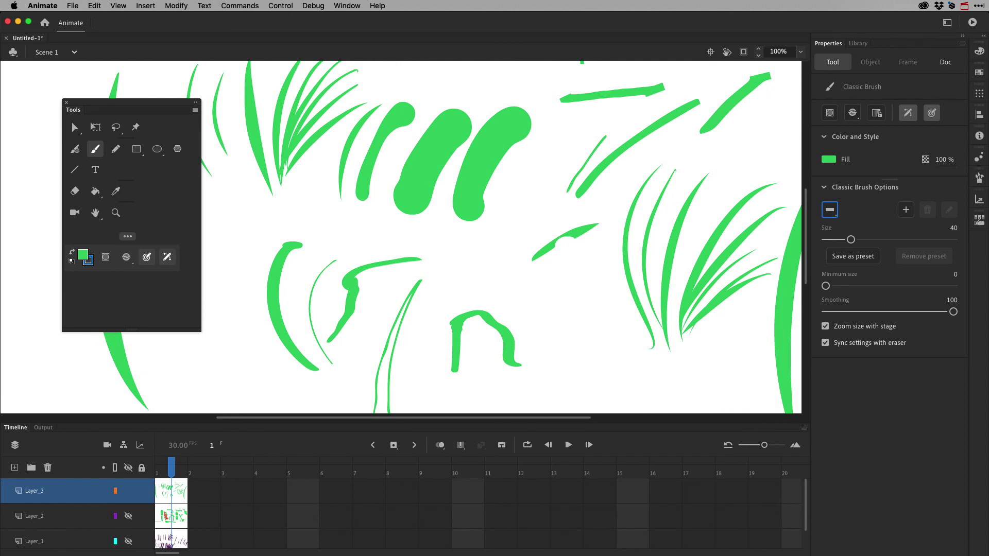
Step: Erase the leftmost blades of the right-hand grass cluster and turn off Sync settings with eraser
{"action": "mouse_move", "coordinate": [652, 175]}
{"action": "left_mouse_down"}
{"action": "mouse_move", "coordinate": [644, 258]}
{"action": "mouse_move", "coordinate": [630, 244]}
{"action": "left_mouse_up"}
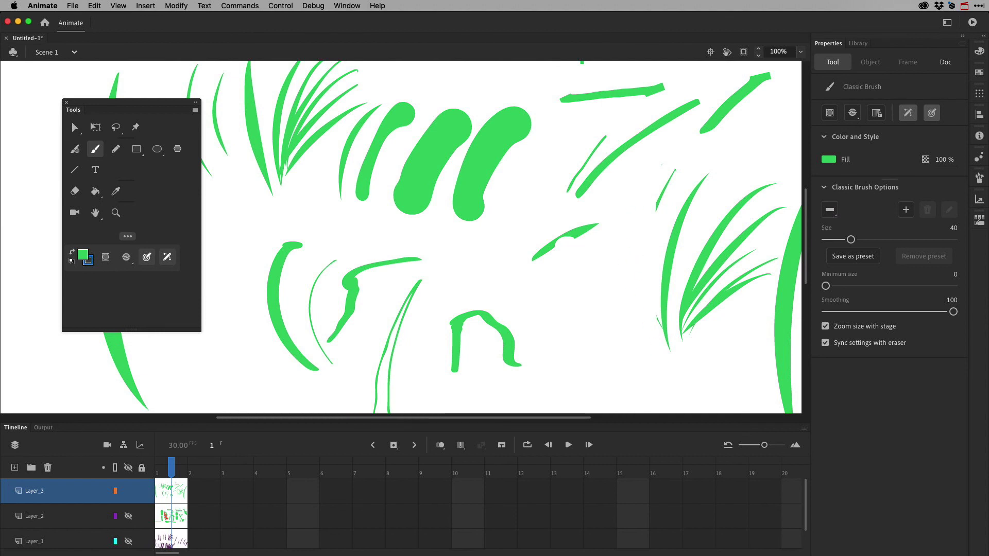
{"action": "mouse_move", "coordinate": [674, 260]}
{"action": "left_mouse_down"}
{"action": "mouse_move", "coordinate": [711, 172]}
{"action": "mouse_move", "coordinate": [680, 214]}
{"action": "mouse_move", "coordinate": [676, 248]}
{"action": "left_mouse_up"}
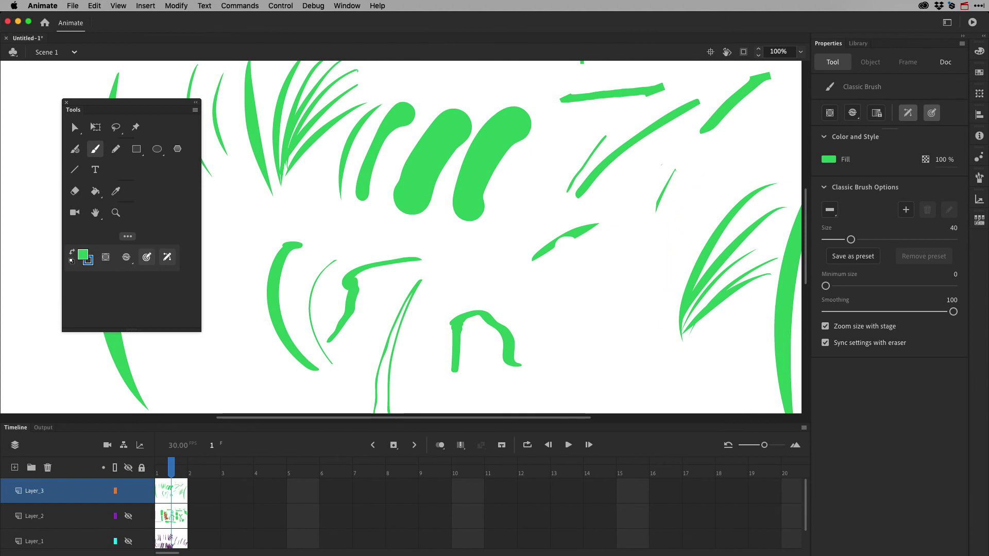
{"action": "left_click", "coordinate": [825, 342]}
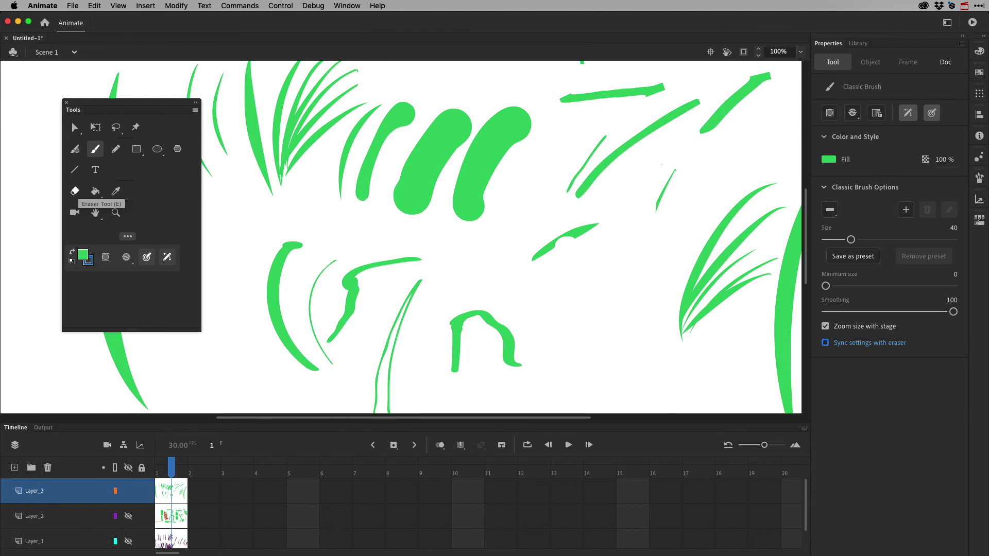
Step: Set the Eraser size to 113 and erase part of the lower half of the rightmost thick stroke
{"action": "left_click", "coordinate": [75, 191]}
{"action": "left_click_drag", "start_coordinate": [851, 189], "coordinate": [897, 189]}
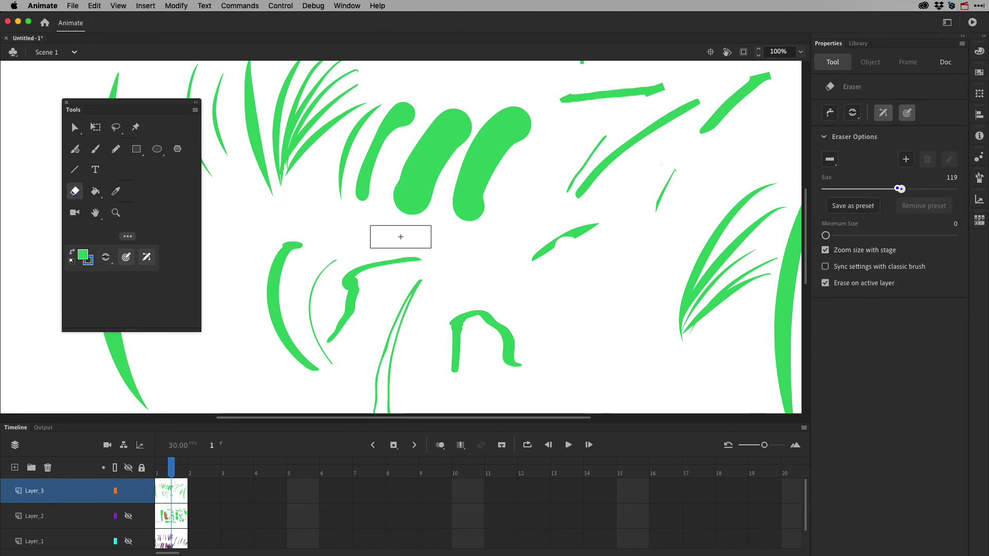
{"action": "left_click", "coordinate": [828, 161]}
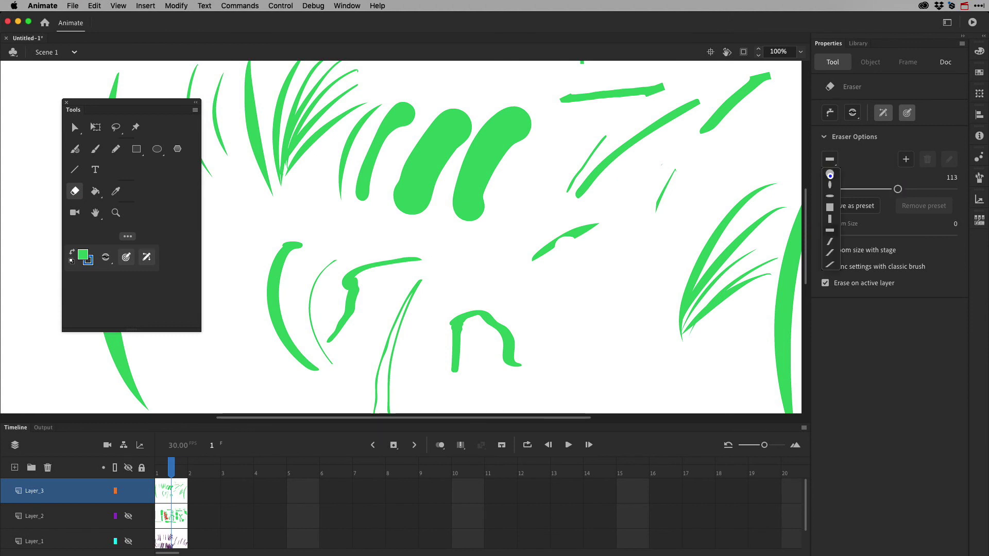
{"action": "left_click", "coordinate": [830, 176]}
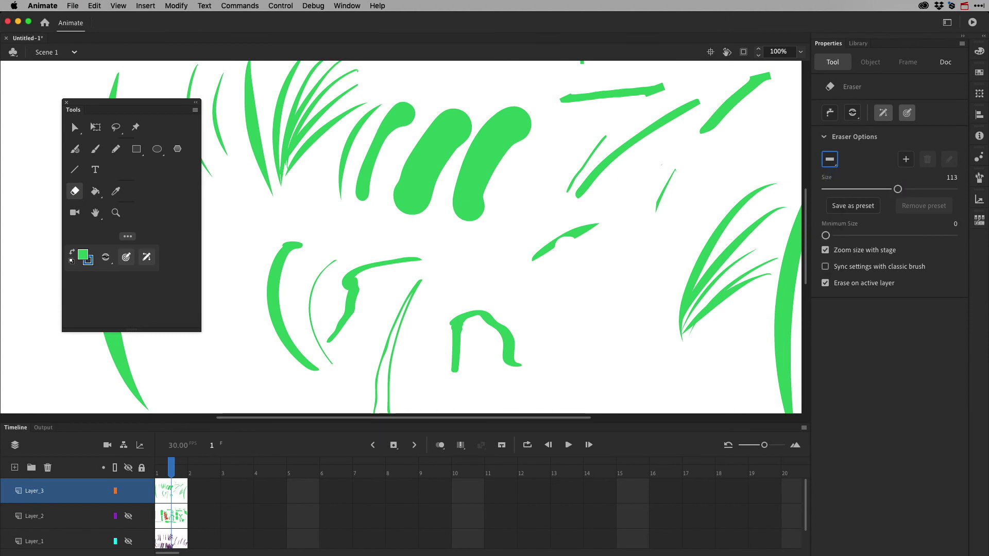
{"action": "mouse_move", "coordinate": [490, 216]}
{"action": "left_mouse_down"}
{"action": "mouse_move", "coordinate": [485, 154]}
{"action": "mouse_move", "coordinate": [486, 186]}
{"action": "left_mouse_up"}
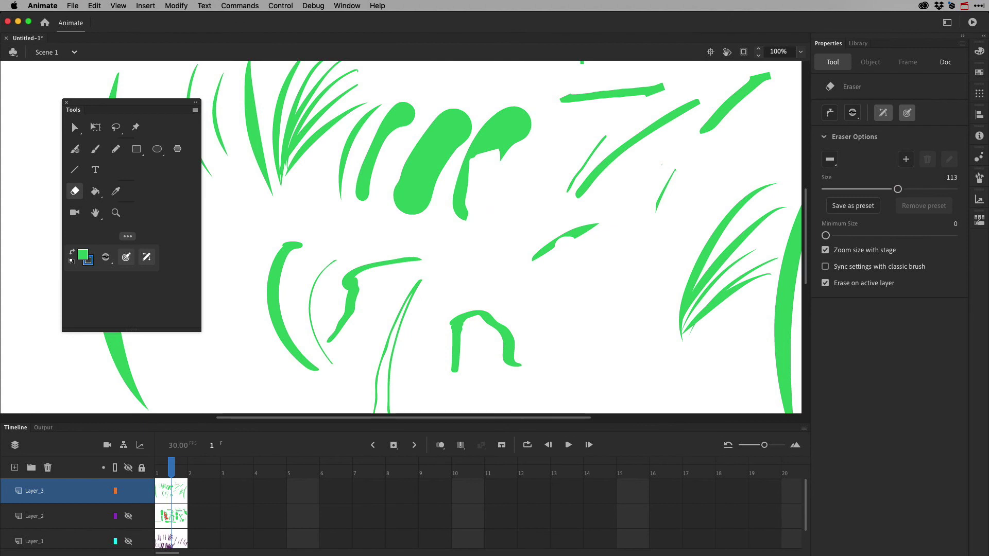
Step: Give the Eraser a round tip, return to the Classic Brush, and erase more of the rightmost thick stroke's upper part
{"action": "left_click", "coordinate": [829, 160]}
{"action": "left_click", "coordinate": [830, 176]}
{"action": "key", "text": "b"}
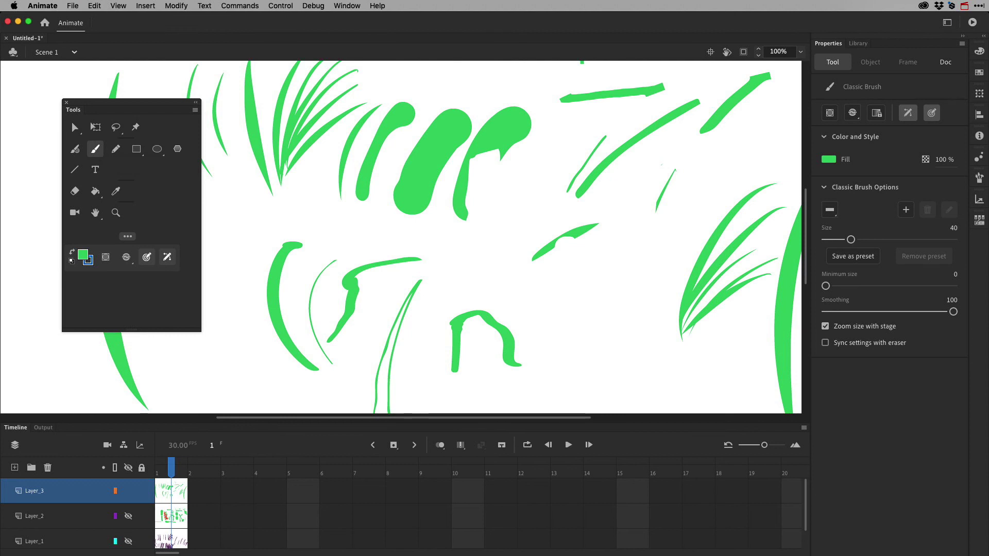
{"action": "mouse_move", "coordinate": [497, 155]}
{"action": "left_mouse_down"}
{"action": "mouse_move", "coordinate": [510, 121]}
{"action": "mouse_move", "coordinate": [523, 139]}
{"action": "mouse_move", "coordinate": [484, 154]}
{"action": "left_mouse_up"}
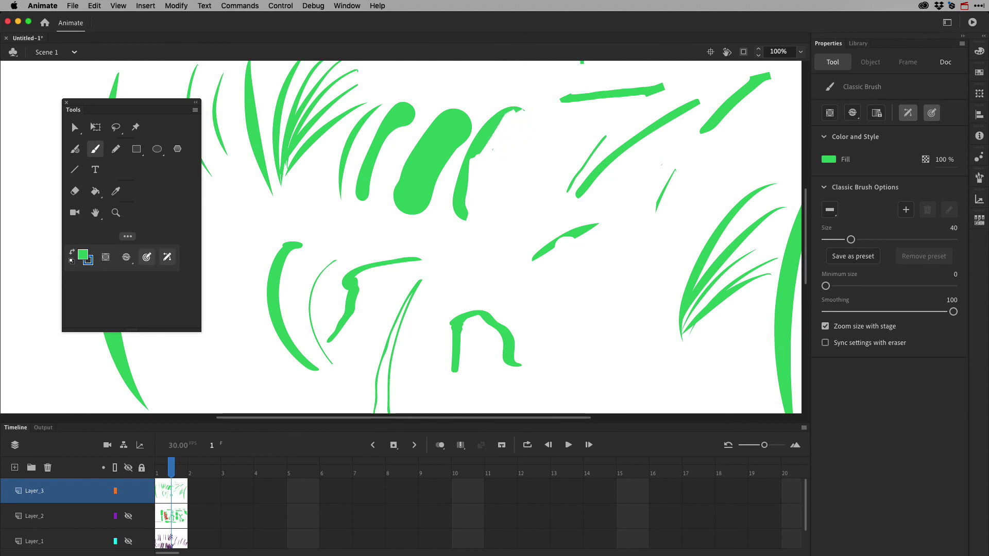
Step: Turn on the Classic Brush's Sync settings with eraser and erase part of the middle thick stroke's upper half
{"action": "left_click", "coordinate": [75, 192]}
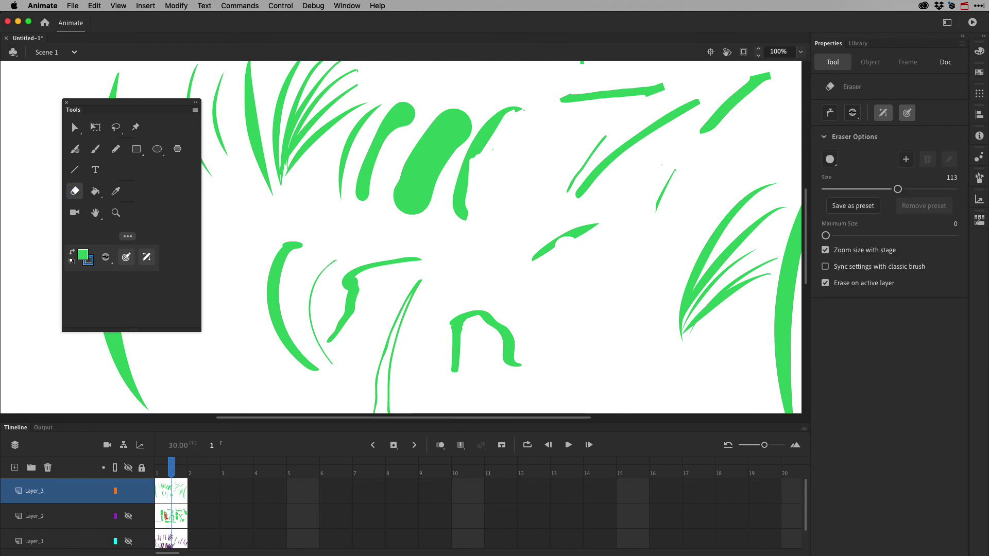
{"action": "left_click", "coordinate": [95, 149]}
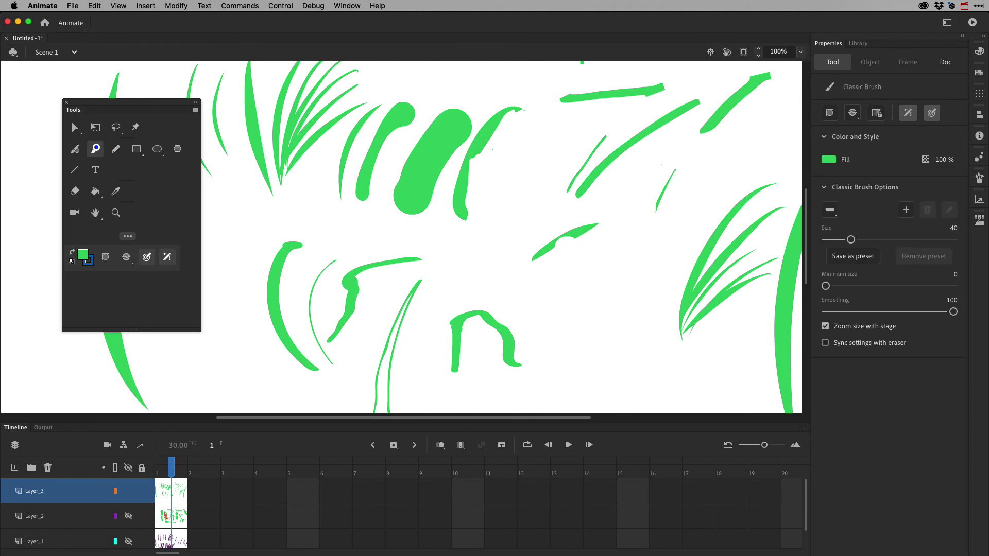
{"action": "left_click", "coordinate": [896, 343]}
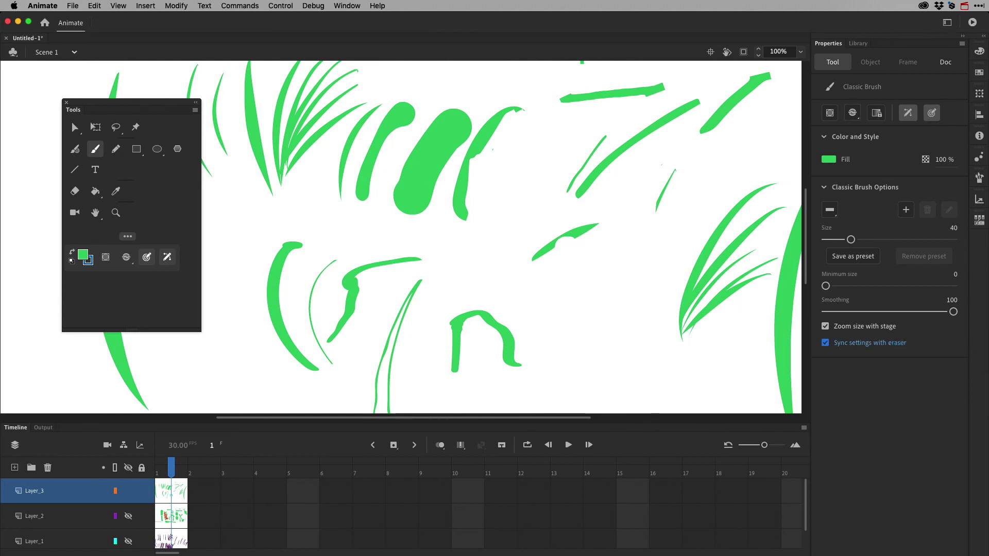
{"action": "mouse_move", "coordinate": [443, 153]}
{"action": "left_mouse_down"}
{"action": "mouse_move", "coordinate": [452, 130]}
{"action": "mouse_move", "coordinate": [430, 164]}
{"action": "mouse_move", "coordinate": [465, 145]}
{"action": "left_mouse_up"}
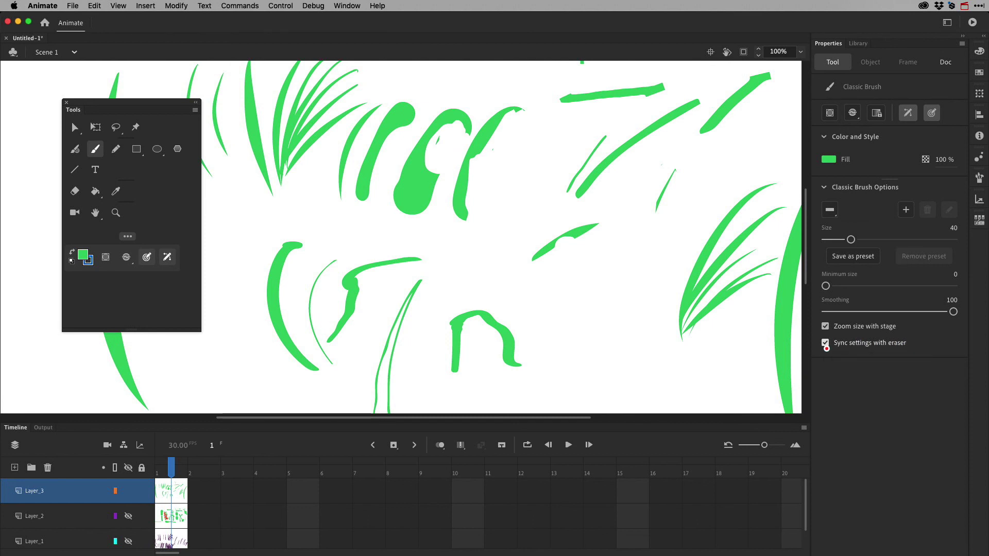
Step: Turn off Sync settings with eraser and set the Classic Brush to the horizontal rectangular tip at size 47
{"action": "left_click", "coordinate": [825, 343]}
{"action": "left_click", "coordinate": [829, 210]}
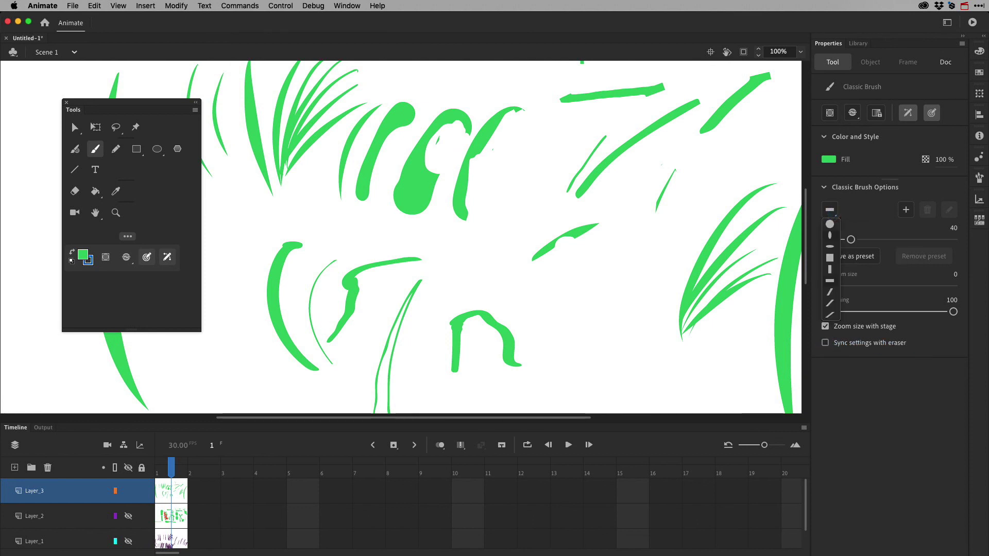
{"action": "left_click", "coordinate": [829, 281]}
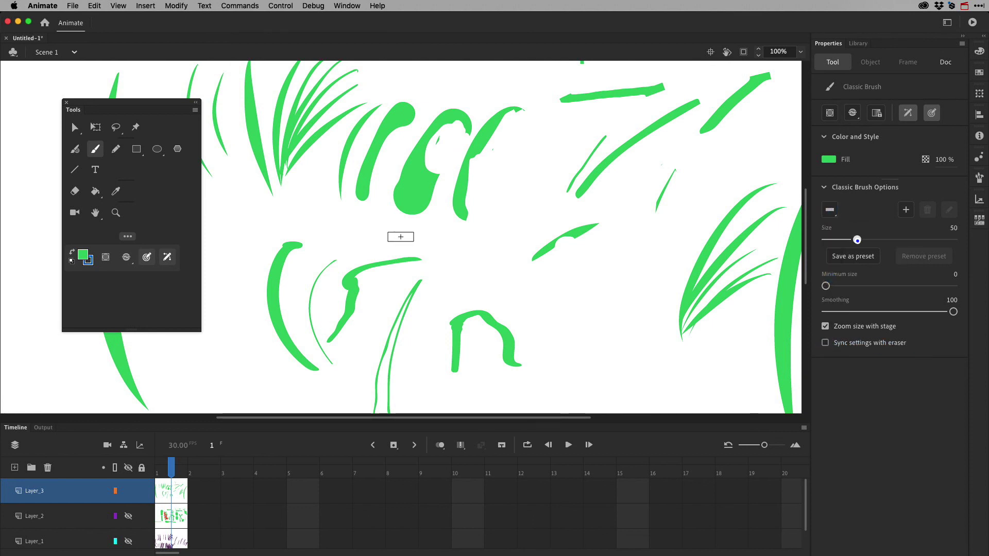
Step: Set the Eraser to a round tip and compare it with the Classic Brush's separate settings
{"action": "left_click", "coordinate": [75, 191]}
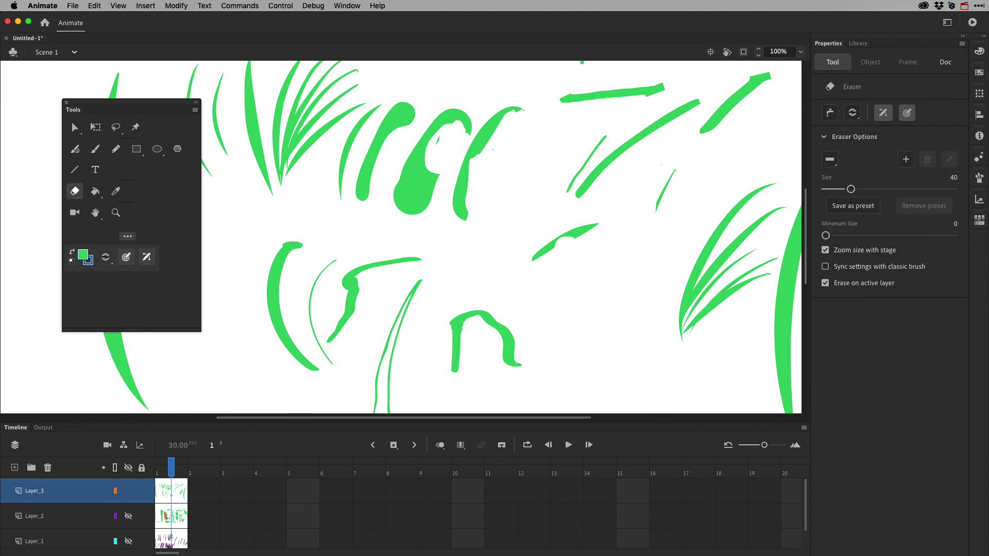
{"action": "left_click", "coordinate": [829, 160]}
{"action": "left_click", "coordinate": [830, 177]}
{"action": "left_click", "coordinate": [96, 149]}
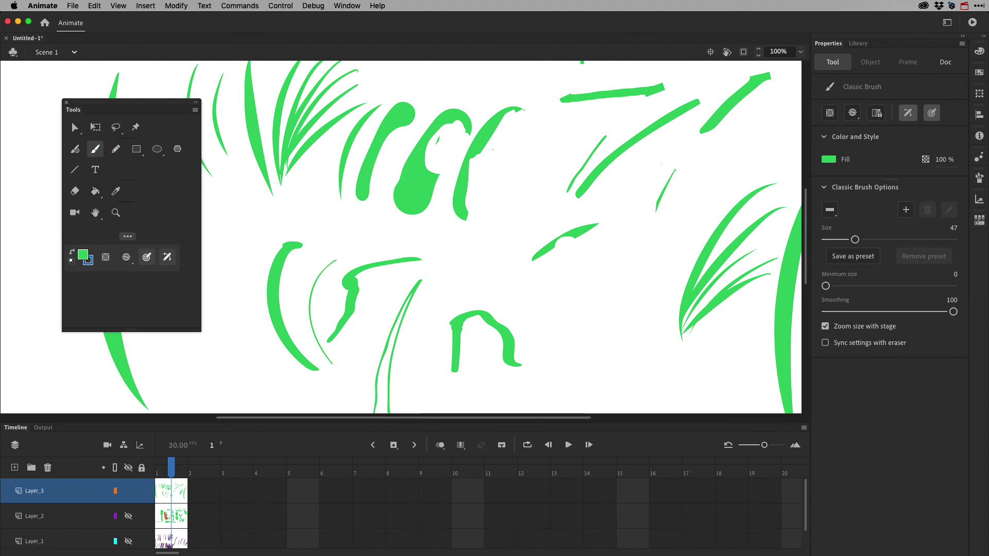
Step: Erase gaps in the upper-right diagonal and left thick stroke at Eraser size 40, and remove the other two thick strokes at size 125
{"action": "left_click", "coordinate": [75, 191]}
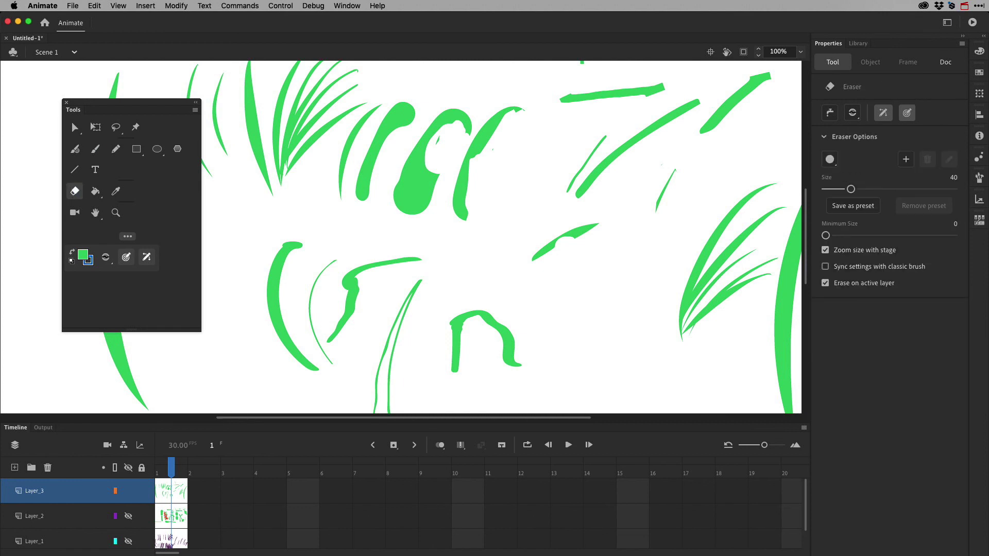
{"action": "left_click_drag", "start_coordinate": [742, 93], "coordinate": [724, 110]}
{"action": "mouse_move", "coordinate": [362, 118]}
{"action": "left_mouse_down"}
{"action": "mouse_move", "coordinate": [376, 150]}
{"action": "mouse_move", "coordinate": [387, 120]}
{"action": "mouse_move", "coordinate": [390, 143]}
{"action": "left_mouse_up"}
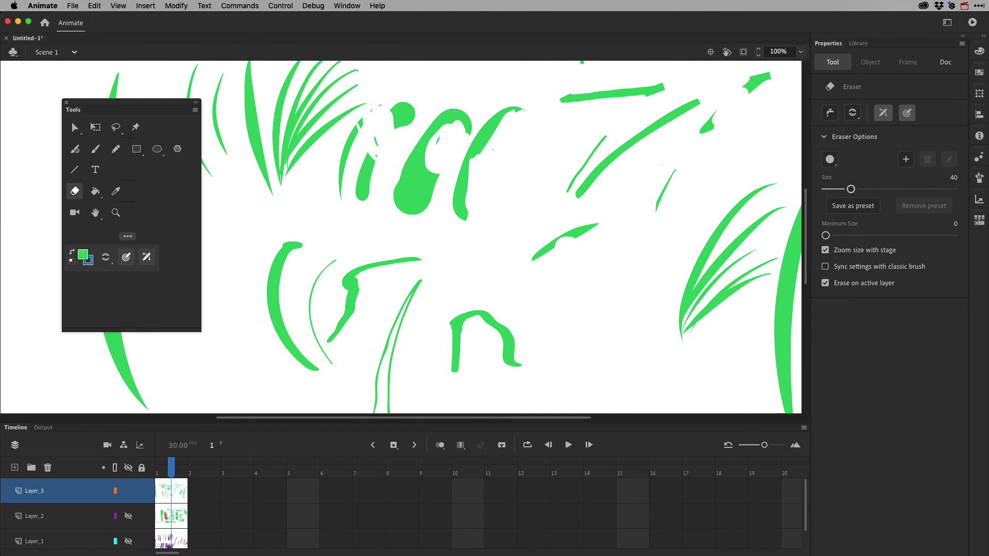
{"action": "left_click_drag", "start_coordinate": [851, 189], "coordinate": [906, 189]}
{"action": "mouse_move", "coordinate": [417, 192]}
{"action": "left_mouse_down"}
{"action": "mouse_move", "coordinate": [452, 119]}
{"action": "mouse_move", "coordinate": [427, 201]}
{"action": "mouse_move", "coordinate": [479, 129]}
{"action": "mouse_move", "coordinate": [461, 216]}
{"action": "mouse_move", "coordinate": [468, 178]}
{"action": "left_mouse_up"}
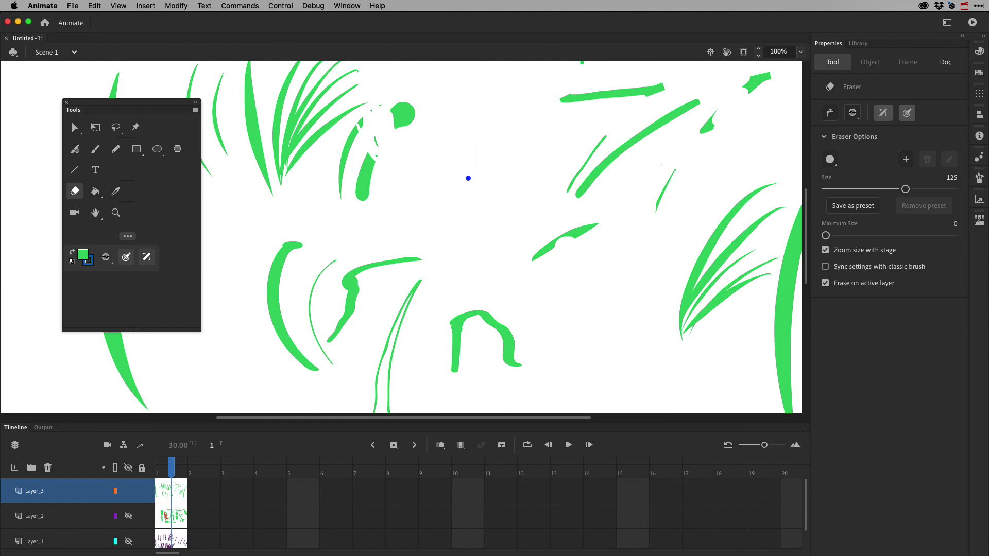
Step: Paint a hooked Classic Brush stroke in the cleared area and erase most of it with the round Eraser
{"action": "left_click", "coordinate": [96, 149]}
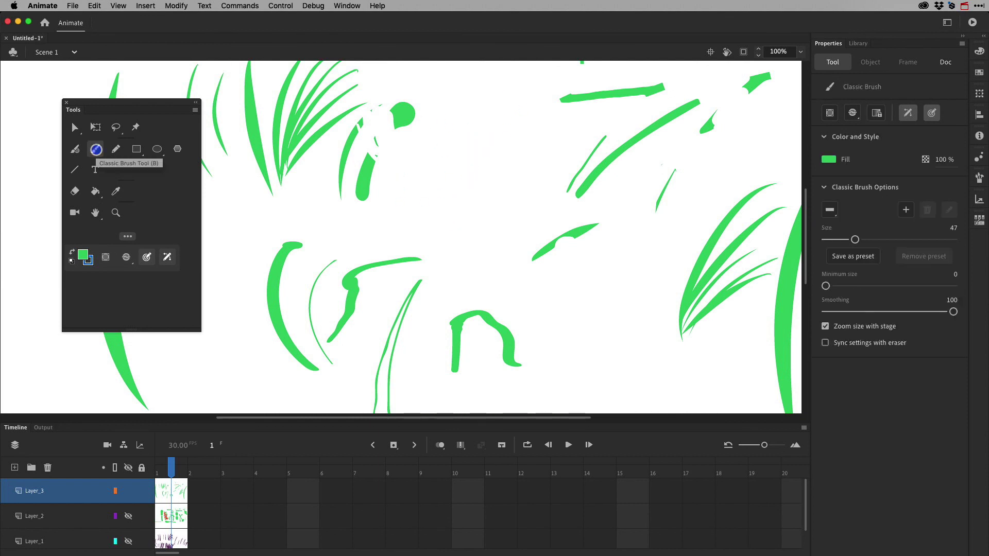
{"action": "mouse_move", "coordinate": [504, 148]}
{"action": "left_mouse_down"}
{"action": "mouse_move", "coordinate": [509, 212]}
{"action": "mouse_move", "coordinate": [521, 217]}
{"action": "left_mouse_up"}
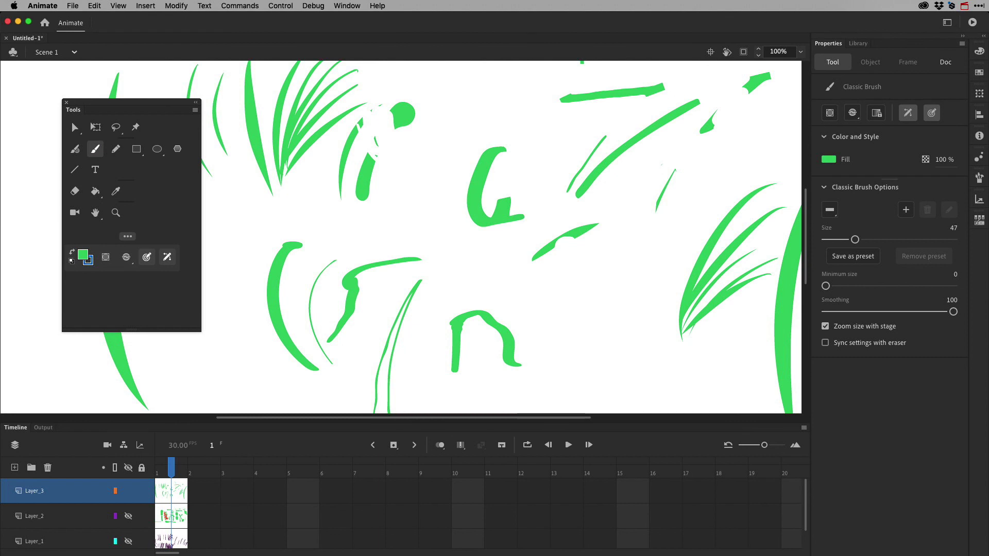
{"action": "left_click", "coordinate": [75, 191]}
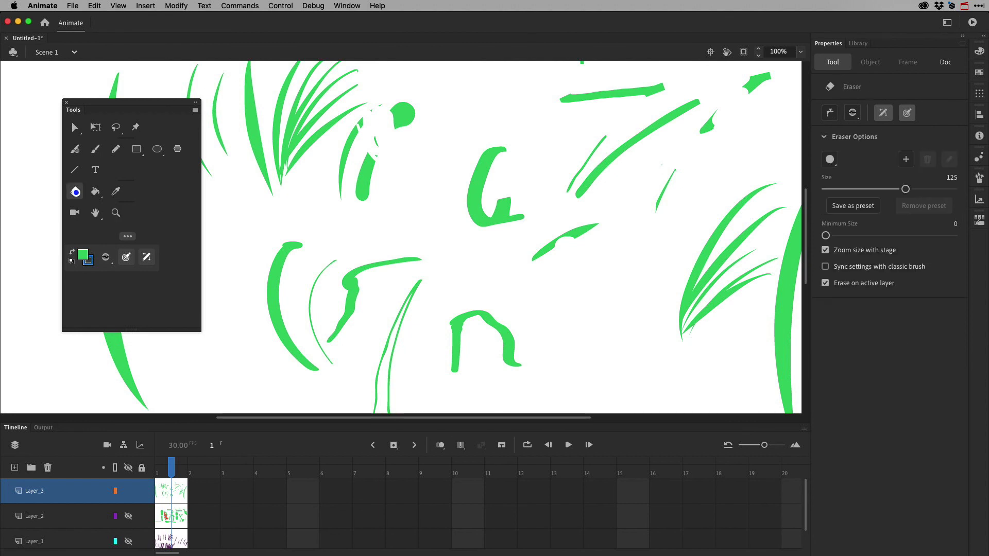
{"action": "left_click_drag", "start_coordinate": [483, 159], "coordinate": [474, 213]}
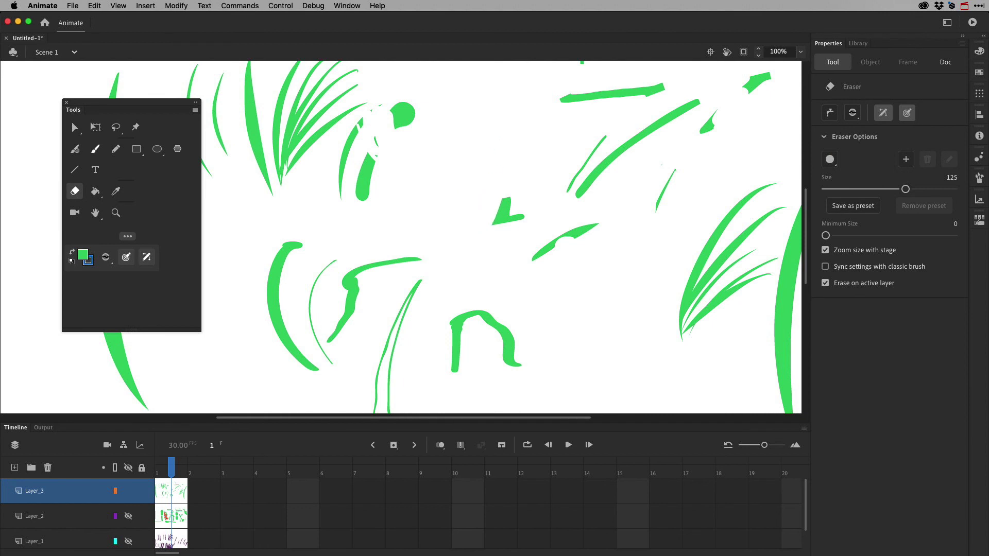
Step: Erase parts of the upper-right diagonal stroke and the upper-left grass blades with the stylus eraser while the Classic Brush is active
{"action": "left_click", "coordinate": [96, 149]}
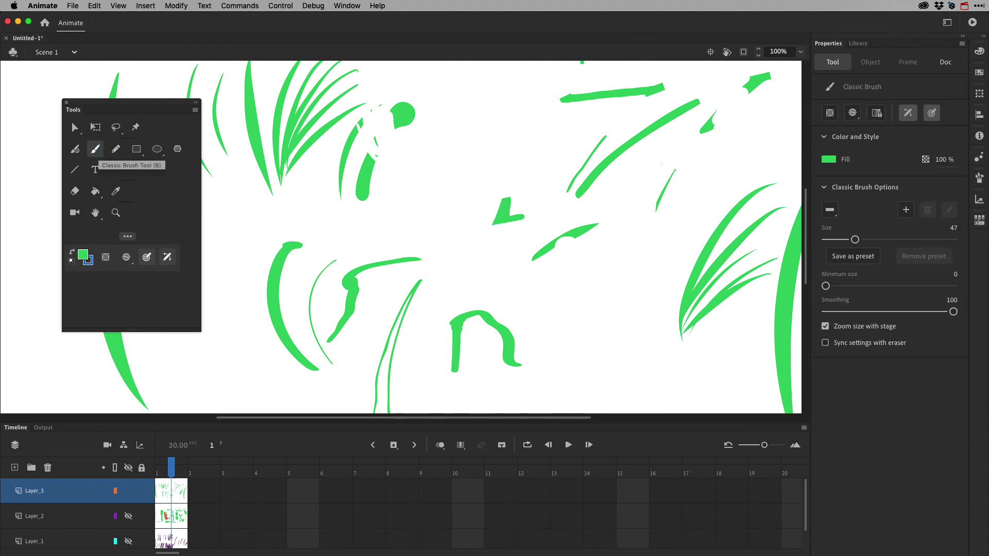
{"action": "left_click", "coordinate": [75, 191]}
{"action": "left_click", "coordinate": [95, 149]}
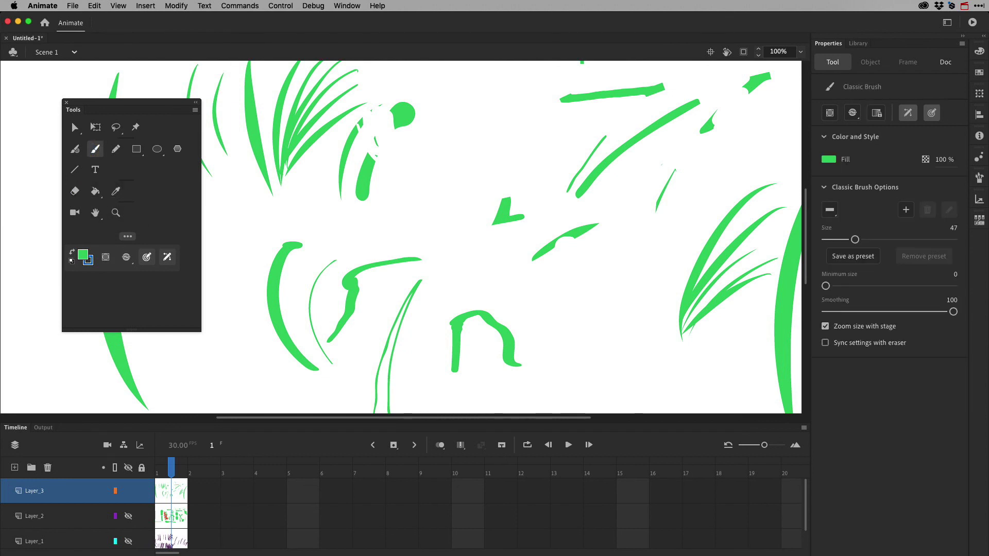
{"action": "mouse_move", "coordinate": [644, 134]}
{"action": "left_mouse_down"}
{"action": "mouse_move", "coordinate": [579, 194]}
{"action": "mouse_move", "coordinate": [583, 187]}
{"action": "left_mouse_up"}
{"action": "mouse_move", "coordinate": [311, 94]}
{"action": "left_mouse_down"}
{"action": "mouse_move", "coordinate": [336, 170]}
{"action": "mouse_move", "coordinate": [322, 148]}
{"action": "mouse_move", "coordinate": [316, 163]}
{"action": "left_mouse_up"}
{"action": "mouse_move", "coordinate": [280, 108]}
{"action": "left_mouse_down"}
{"action": "mouse_move", "coordinate": [304, 168]}
{"action": "mouse_move", "coordinate": [298, 182]}
{"action": "left_mouse_up"}
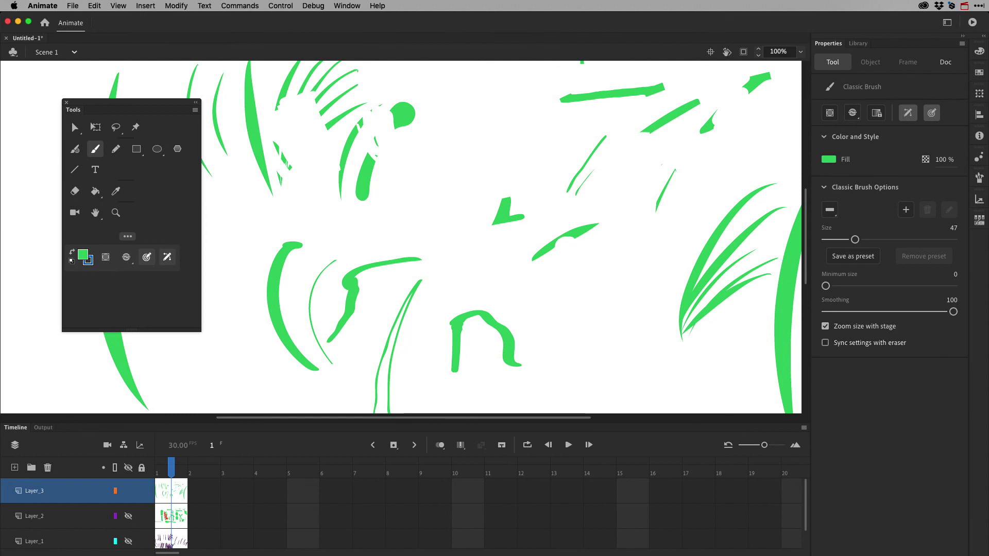
Step: Set the Eraser size to 113 and return to the Classic Brush
{"action": "left_click", "coordinate": [75, 192]}
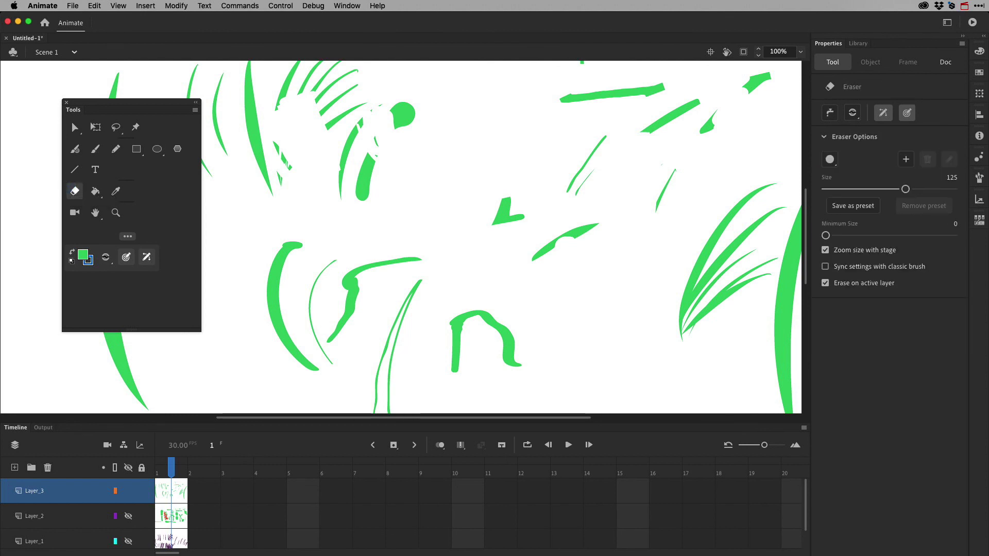
{"action": "left_click_drag", "start_coordinate": [895, 190], "coordinate": [897, 189]}
{"action": "key", "text": "b"}
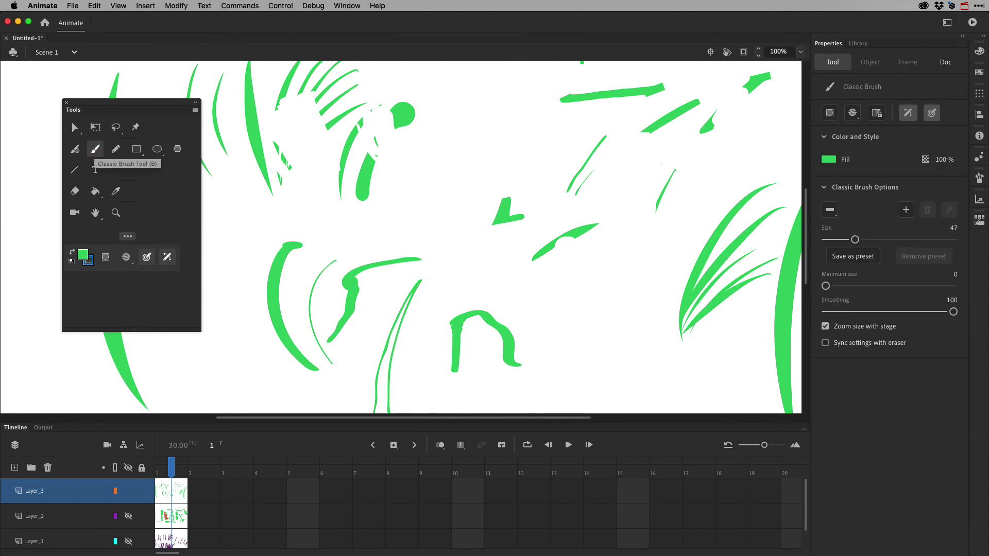
Step: Erase the thick curve, the thin arc and the hooked stroke at lower left using the stylus eraser with the Classic Brush active
{"action": "mouse_move", "coordinate": [373, 153]}
{"action": "left_mouse_down"}
{"action": "mouse_move", "coordinate": [365, 200]}
{"action": "mouse_move", "coordinate": [360, 194]}
{"action": "left_mouse_up"}
{"action": "left_click_drag", "start_coordinate": [286, 243], "coordinate": [274, 310]}
{"action": "mouse_move", "coordinate": [292, 243]}
{"action": "left_mouse_down"}
{"action": "mouse_move", "coordinate": [272, 316]}
{"action": "mouse_move", "coordinate": [278, 300]}
{"action": "left_mouse_up"}
{"action": "left_click_drag", "start_coordinate": [274, 261], "coordinate": [270, 312]}
{"action": "left_click_drag", "start_coordinate": [295, 245], "coordinate": [300, 246]}
{"action": "left_click_drag", "start_coordinate": [272, 309], "coordinate": [293, 355]}
{"action": "left_click_drag", "start_coordinate": [279, 311], "coordinate": [310, 368]}
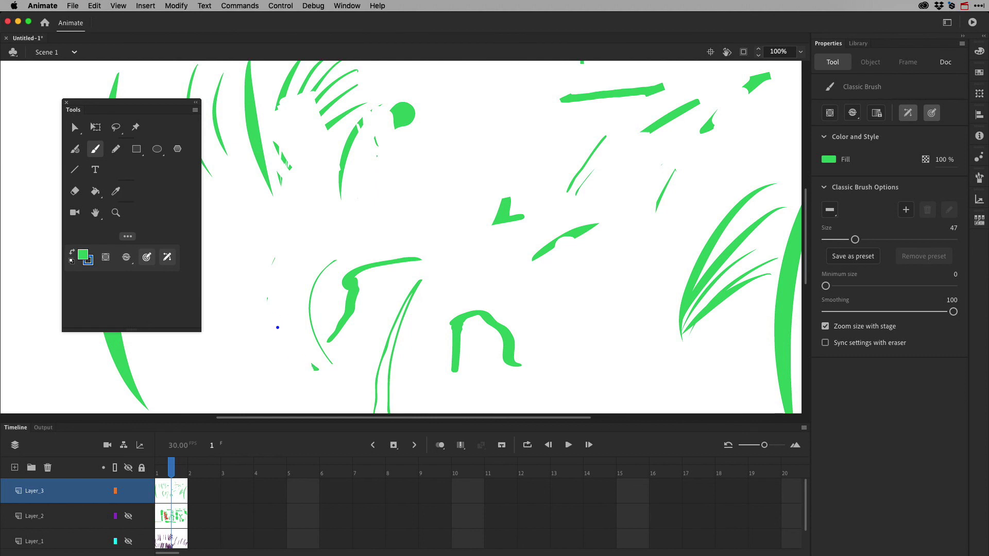
{"action": "left_click_drag", "start_coordinate": [309, 273], "coordinate": [315, 373]}
{"action": "left_click_drag", "start_coordinate": [317, 334], "coordinate": [333, 363]}
{"action": "mouse_move", "coordinate": [348, 269]}
{"action": "left_mouse_down"}
{"action": "mouse_move", "coordinate": [364, 280]}
{"action": "mouse_move", "coordinate": [402, 276]}
{"action": "left_mouse_up"}
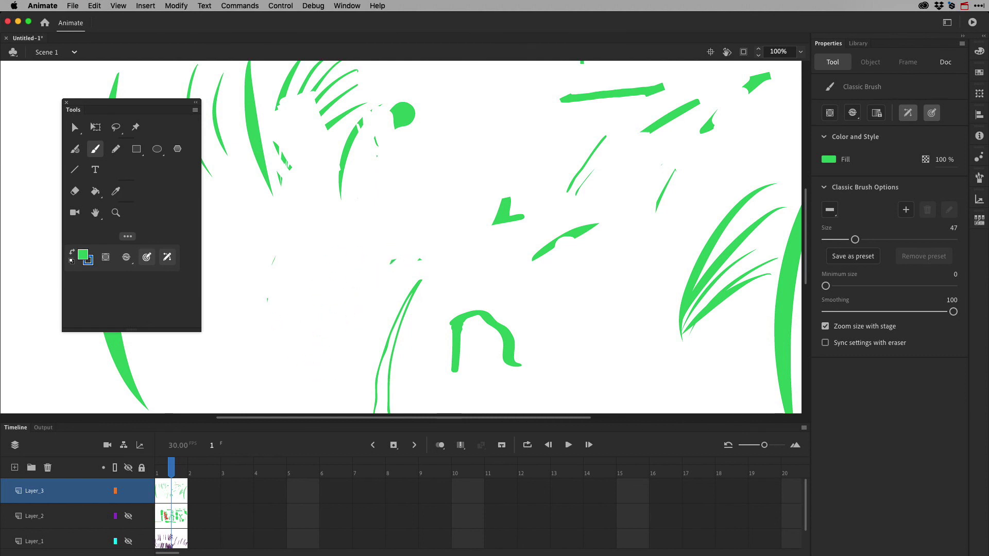
Step: Switch to the Pencil and clear the remaining strokes across the middle of the stage with the stylus eraser
{"action": "left_click", "coordinate": [114, 149]}
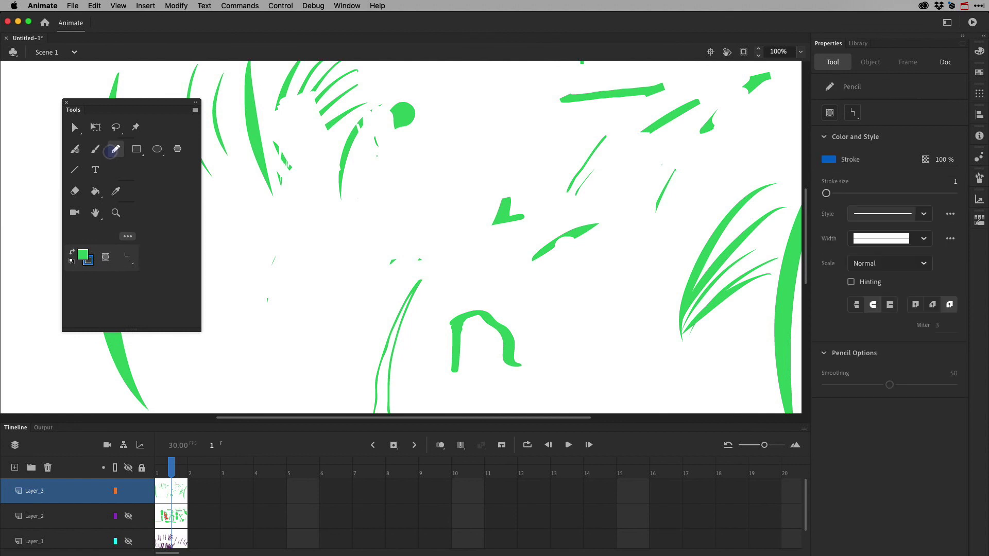
{"action": "mouse_move", "coordinate": [341, 180]}
{"action": "left_mouse_down"}
{"action": "mouse_move", "coordinate": [422, 112]}
{"action": "mouse_move", "coordinate": [302, 157]}
{"action": "mouse_move", "coordinate": [279, 202]}
{"action": "mouse_move", "coordinate": [275, 133]}
{"action": "mouse_move", "coordinate": [262, 120]}
{"action": "mouse_move", "coordinate": [422, 228]}
{"action": "mouse_move", "coordinate": [385, 390]}
{"action": "mouse_move", "coordinate": [411, 331]}
{"action": "mouse_move", "coordinate": [486, 279]}
{"action": "mouse_move", "coordinate": [452, 356]}
{"action": "mouse_move", "coordinate": [478, 366]}
{"action": "mouse_move", "coordinate": [530, 313]}
{"action": "mouse_move", "coordinate": [485, 254]}
{"action": "left_mouse_up"}
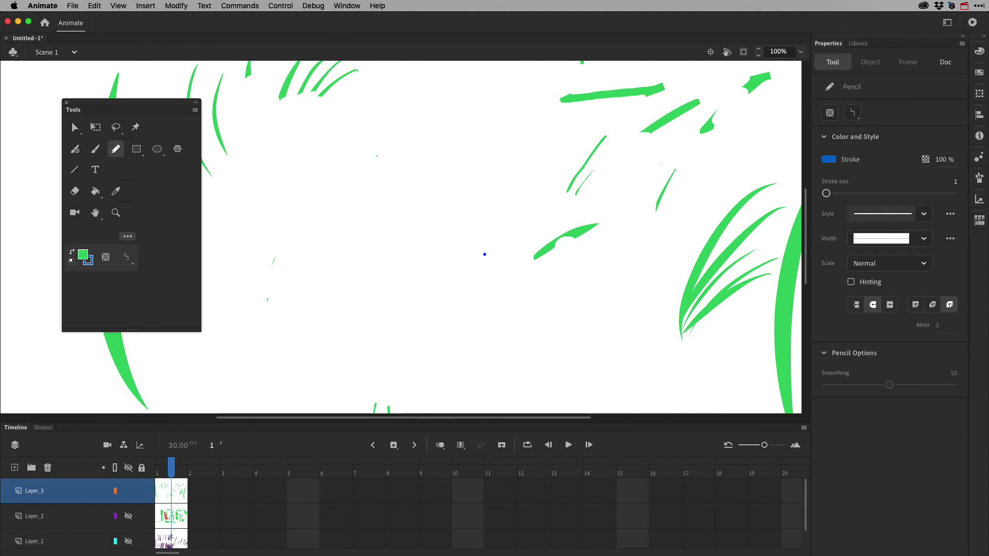
{"action": "mouse_move", "coordinate": [565, 235]}
{"action": "left_mouse_down"}
{"action": "mouse_move", "coordinate": [606, 206]}
{"action": "mouse_move", "coordinate": [600, 160]}
{"action": "mouse_move", "coordinate": [616, 146]}
{"action": "left_mouse_up"}
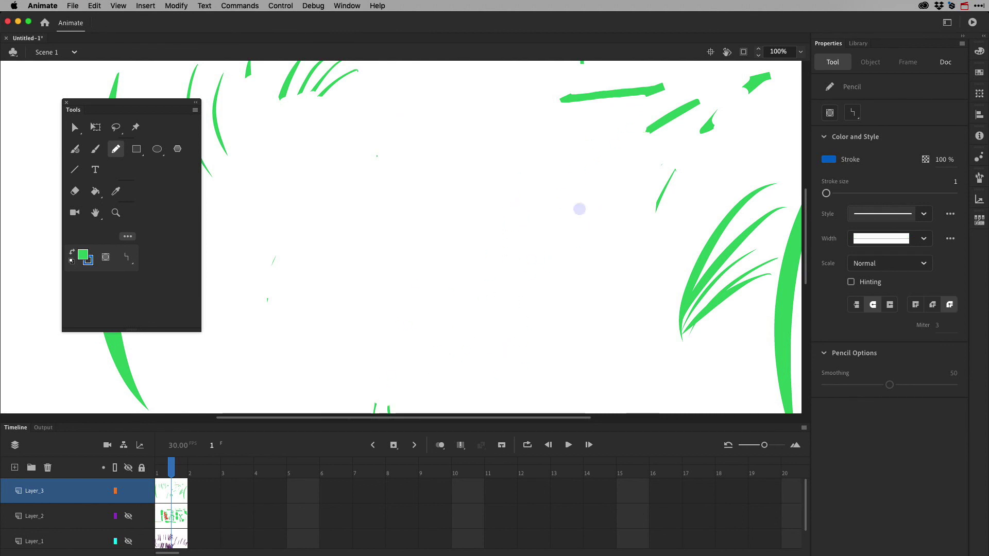
Step: Show Layer_2 and Layer_1, and erase over the overlapping artwork with Layer_3 active and Erase on active layer on
{"action": "left_click", "coordinate": [75, 191]}
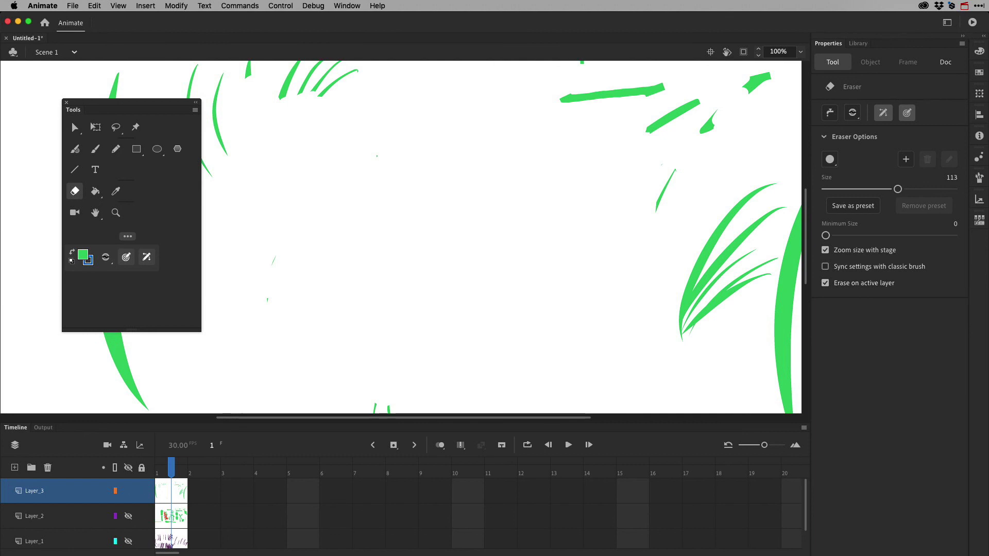
{"action": "left_click", "coordinate": [128, 516]}
{"action": "left_click", "coordinate": [129, 540]}
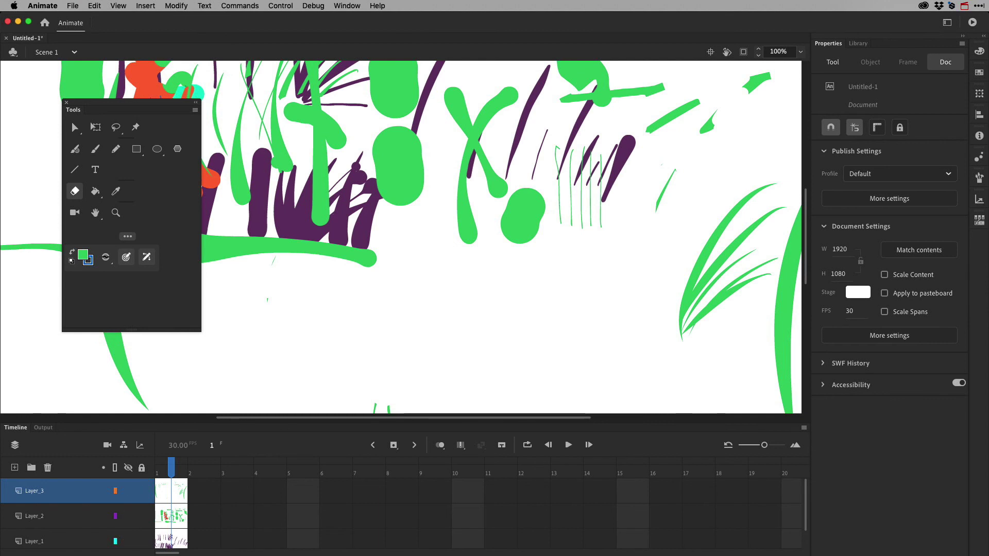
{"action": "left_click", "coordinate": [76, 192]}
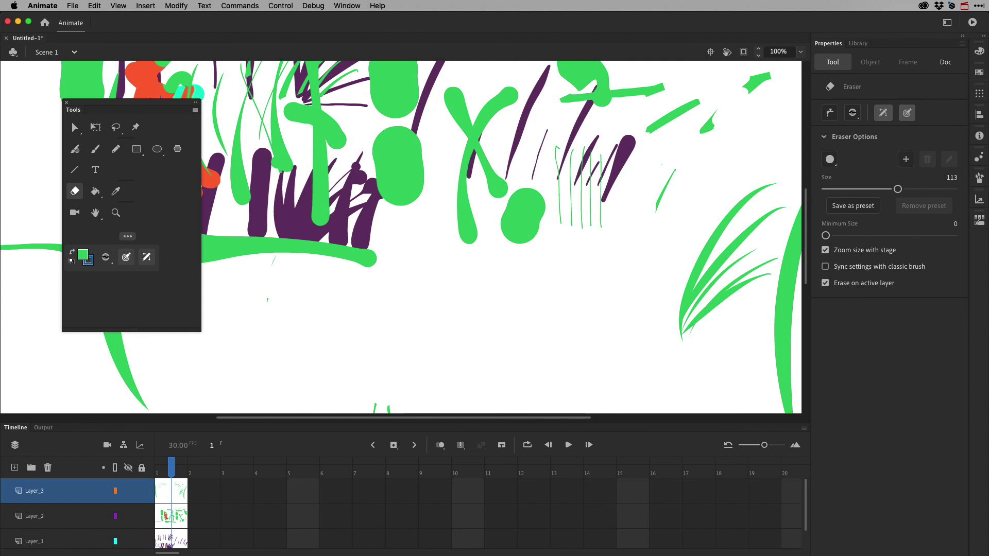
{"action": "mouse_move", "coordinate": [400, 149]}
{"action": "left_mouse_down"}
{"action": "mouse_move", "coordinate": [350, 232]}
{"action": "mouse_move", "coordinate": [412, 180]}
{"action": "mouse_move", "coordinate": [394, 281]}
{"action": "left_mouse_up"}
{"action": "mouse_move", "coordinate": [335, 139]}
{"action": "left_mouse_down"}
{"action": "mouse_move", "coordinate": [290, 149]}
{"action": "mouse_move", "coordinate": [245, 235]}
{"action": "mouse_move", "coordinate": [283, 248]}
{"action": "mouse_move", "coordinate": [418, 181]}
{"action": "left_mouse_up"}
Step: Turn off Erase on active layer with Layer_3 selected and erase a wide area of artwork across the middle of all visible layers
{"action": "left_click", "coordinate": [54, 517]}
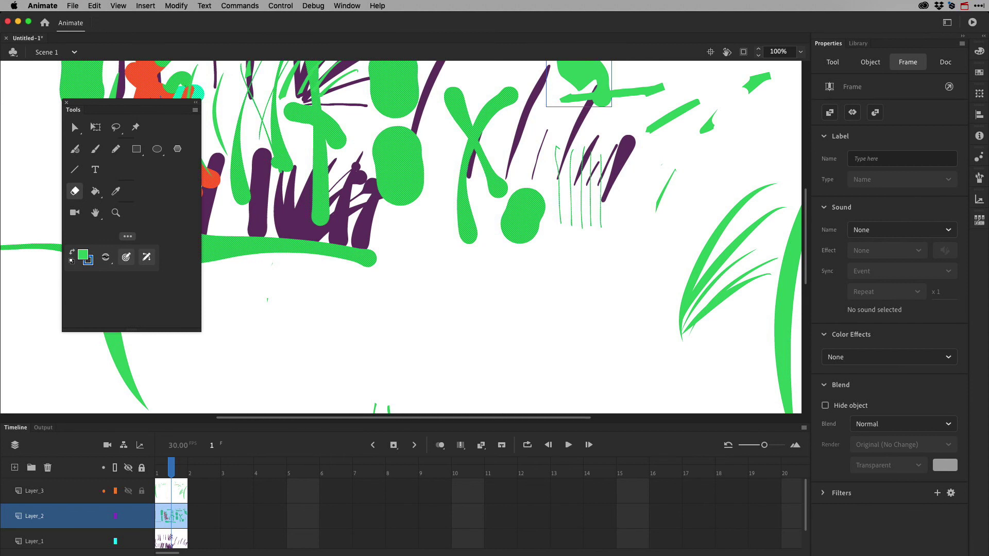
{"action": "left_click", "coordinate": [77, 489]}
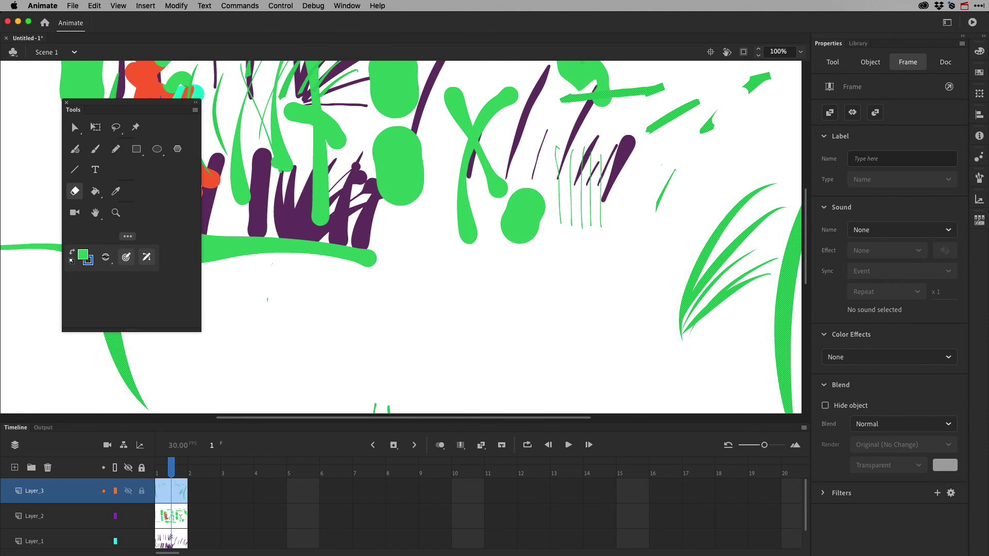
{"action": "left_click", "coordinate": [837, 63]}
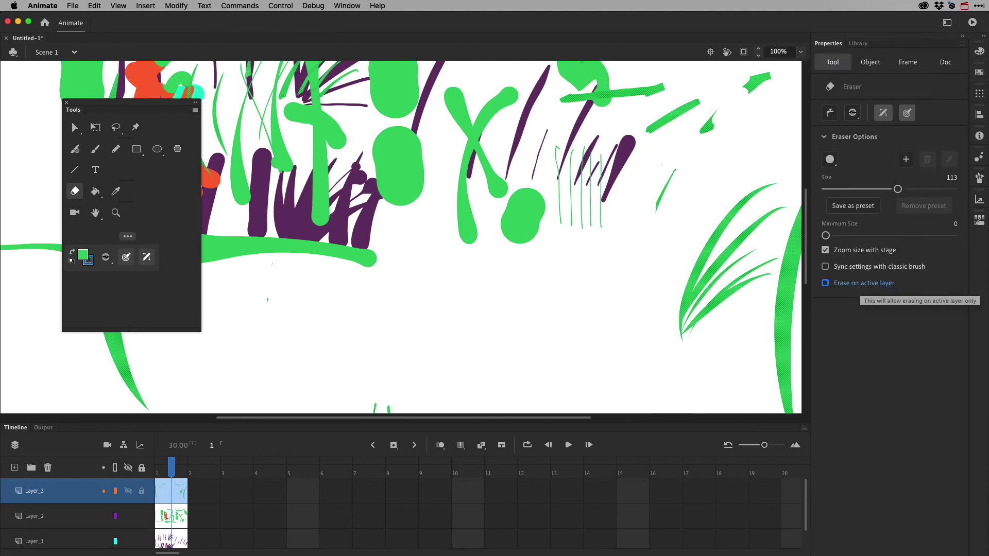
{"action": "mouse_move", "coordinate": [332, 227]}
{"action": "left_mouse_down"}
{"action": "mouse_move", "coordinate": [374, 201]}
{"action": "mouse_move", "coordinate": [401, 200]}
{"action": "mouse_move", "coordinate": [479, 140]}
{"action": "mouse_move", "coordinate": [497, 155]}
{"action": "mouse_move", "coordinate": [598, 138]}
{"action": "mouse_move", "coordinate": [655, 169]}
{"action": "mouse_move", "coordinate": [655, 227]}
{"action": "left_mouse_up"}
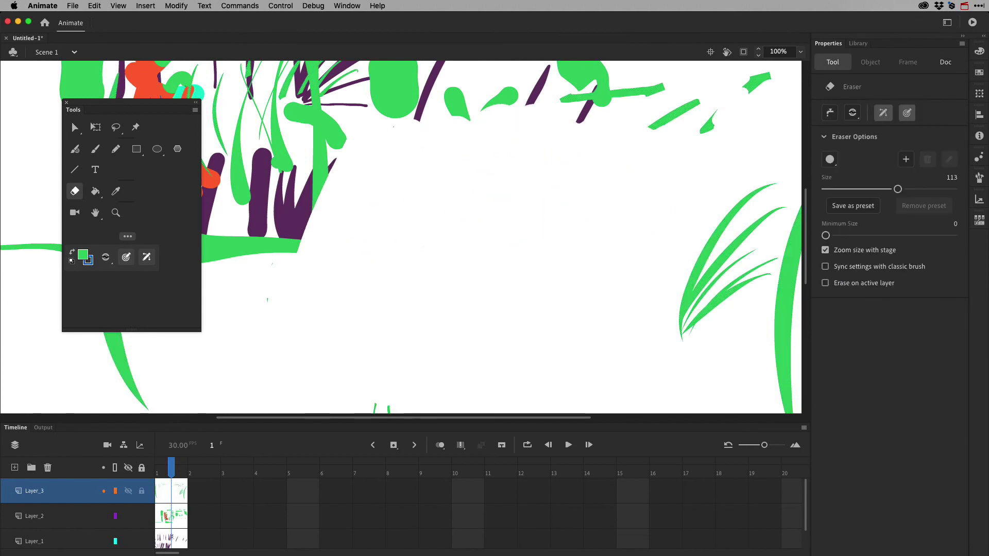